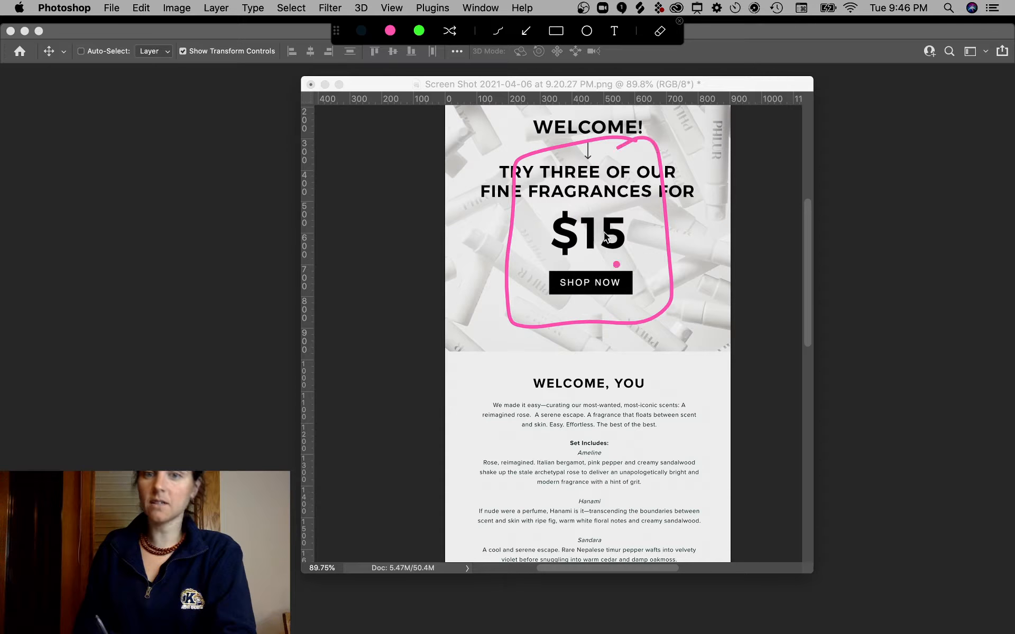
Circle the word YOU in the WELCOME, YOU heading with the pink annotation pen and clear the markup
key(Escape)
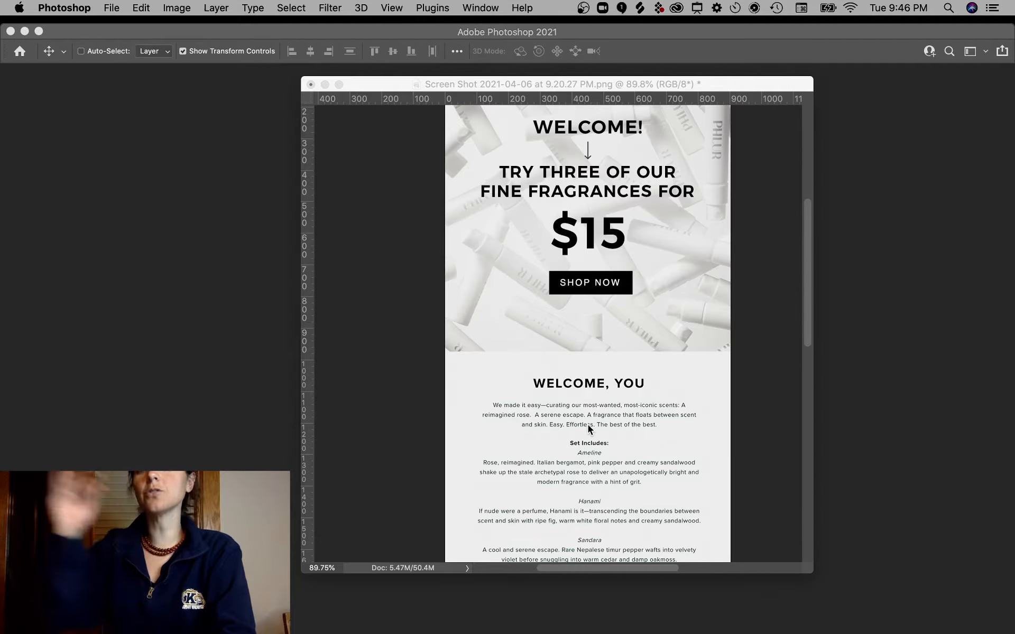
scroll(732, 405, down, 15)
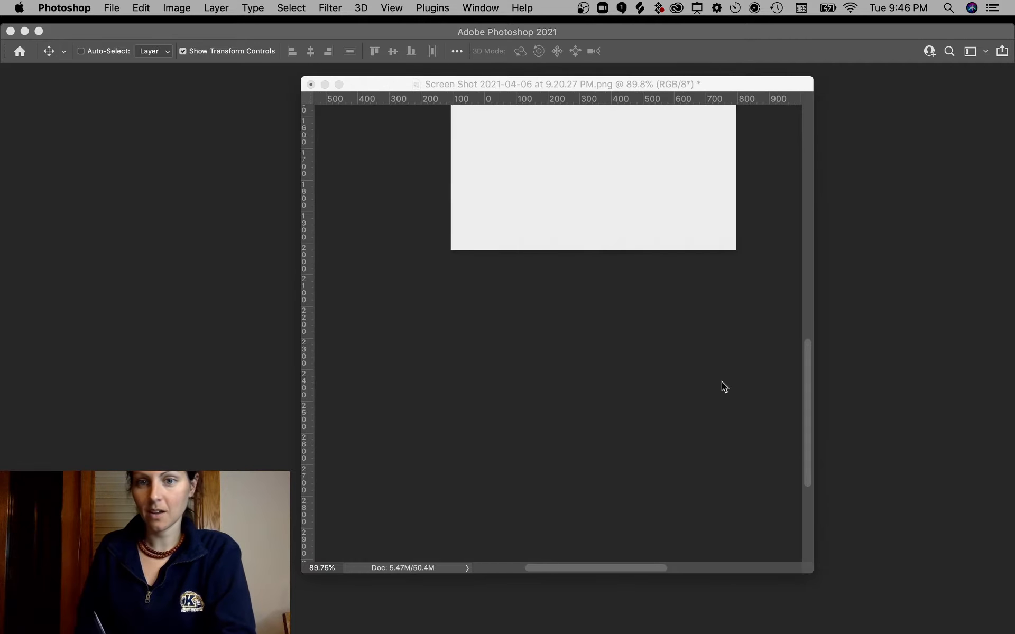
scroll(744, 439, up, 10)
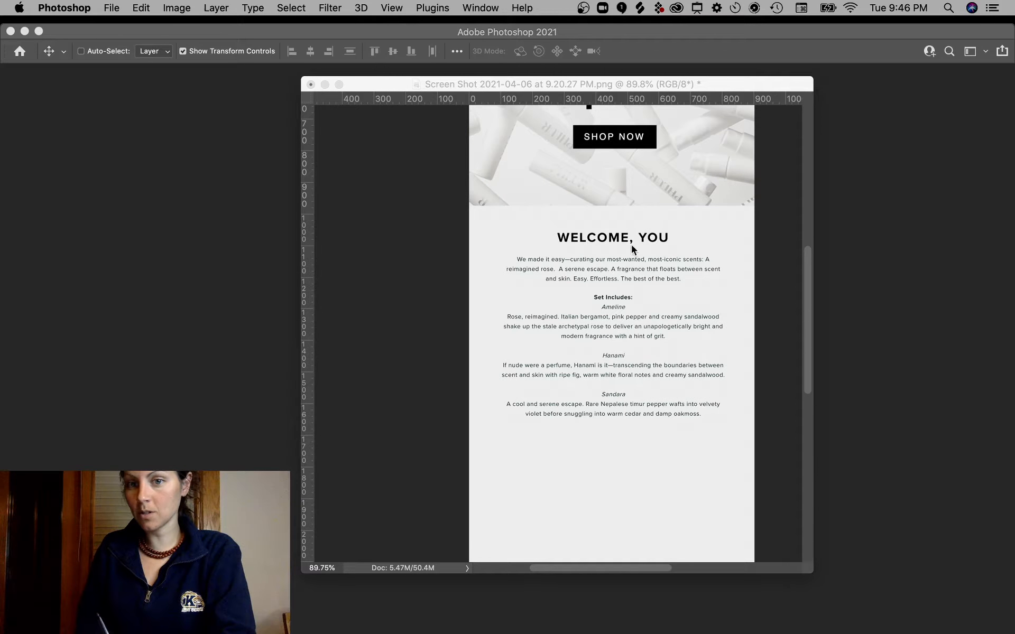
key(super+shift+a)
drag(653, 240, 654, 227)
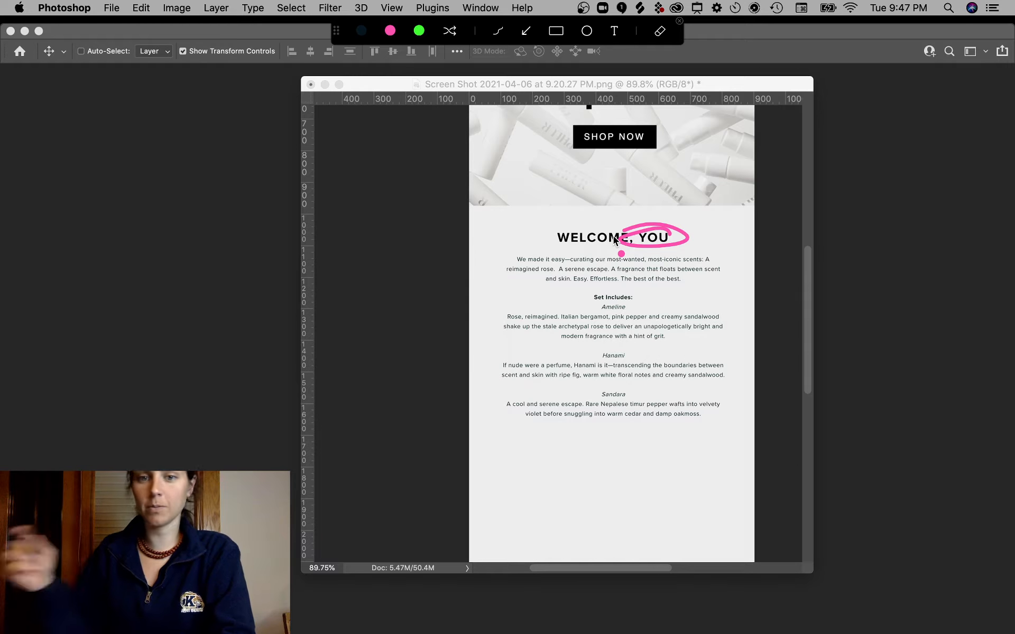
key(Escape)
Outline the whole WELCOME, YOU text block with the pink annotation pen and clear the markup
scroll(739, 422, down, 3)
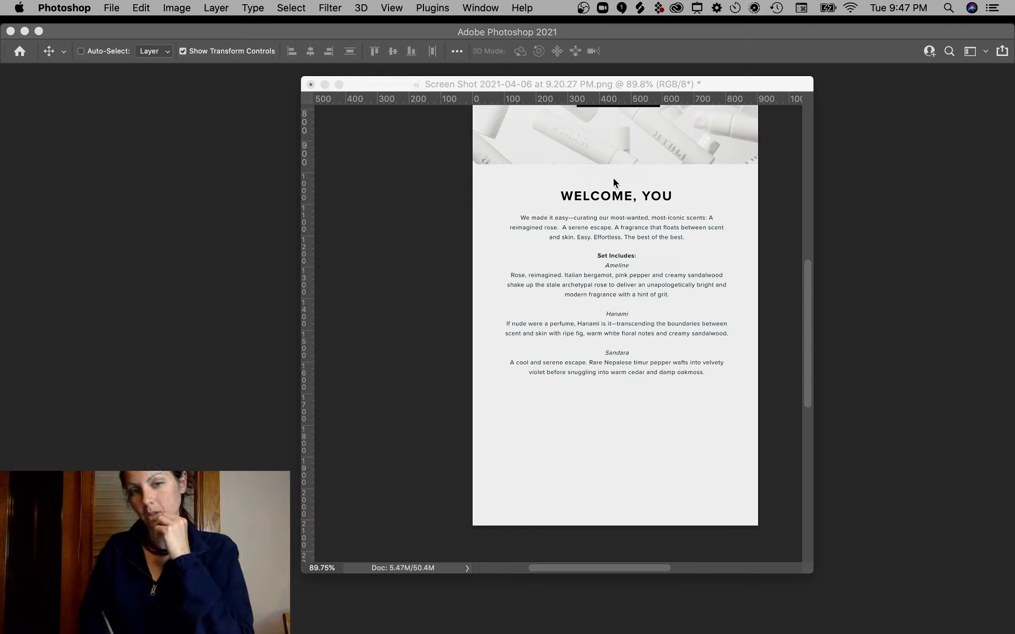
key(ctrl+alt+a)
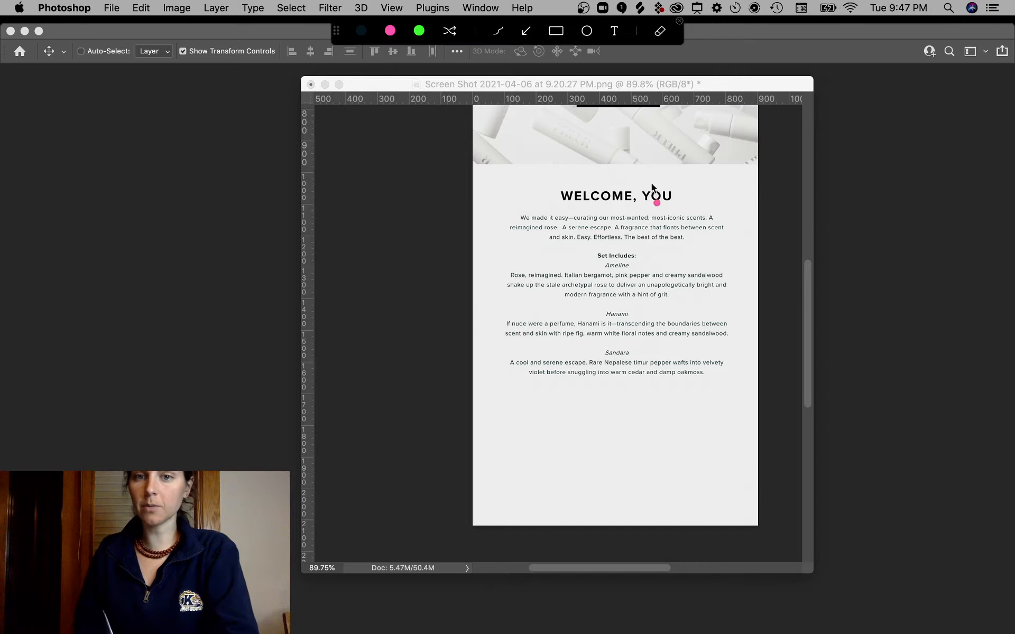
mouse_move(684, 184)
mouse_down()
mouse_move(545, 178)
mouse_move(685, 412)
mouse_move(610, 188)
mouse_up()
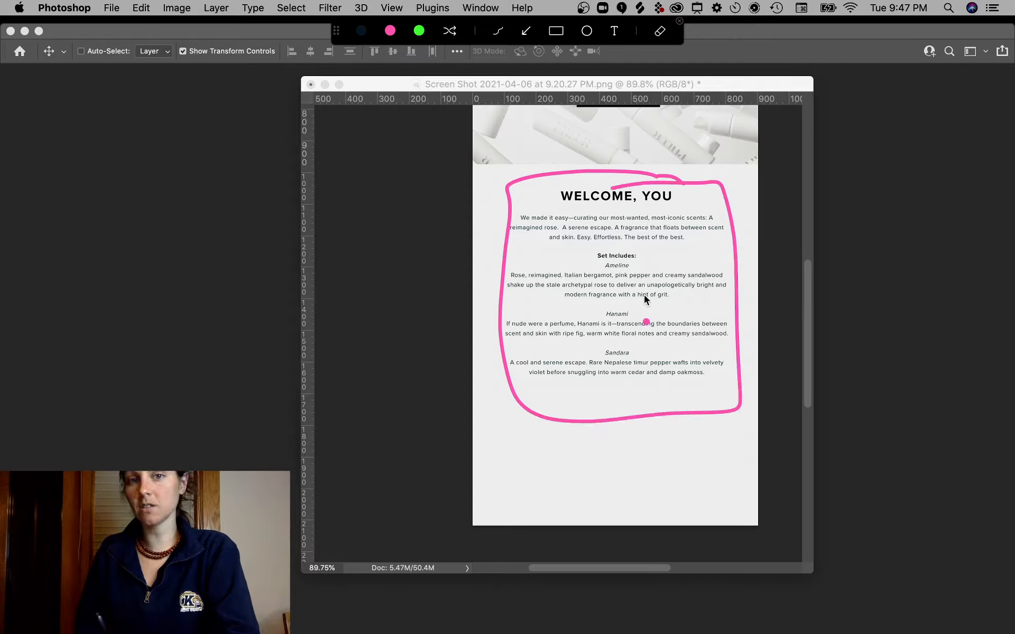
key(Escape)
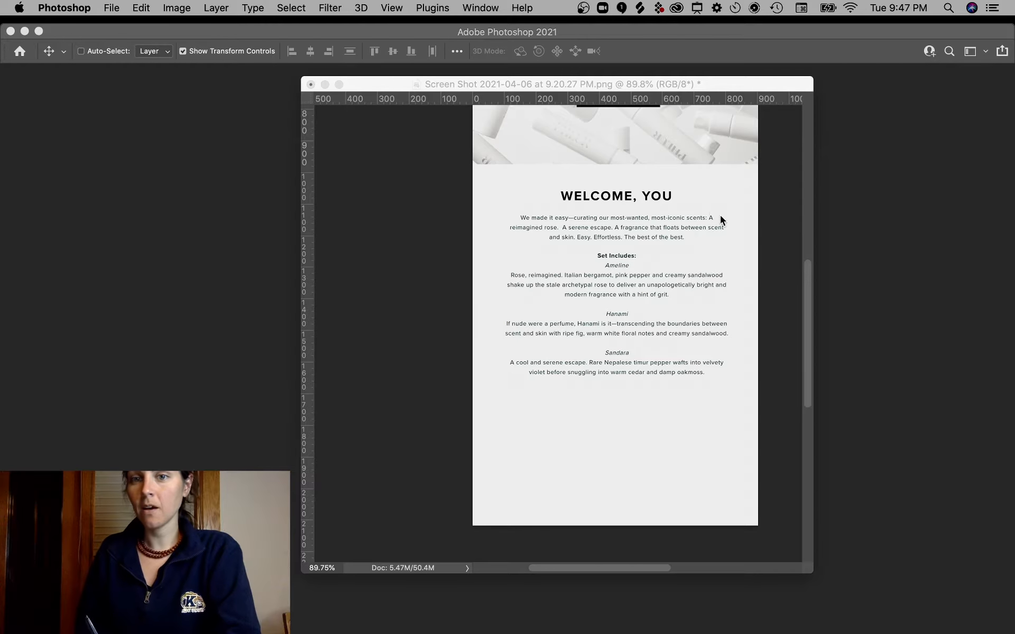
Select the WELCOME! heading, arrow, offer text, $15 price and SHOP NOW button together and move them slightly lower in the hero image
scroll(720, 220, up, 10)
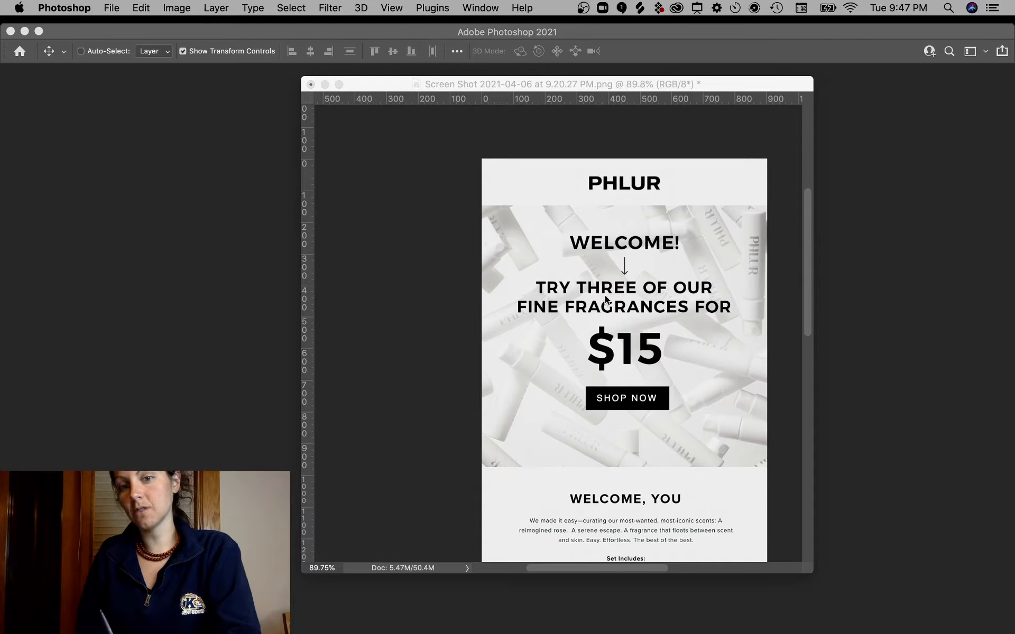
click(637, 248)
super+click(658, 248)
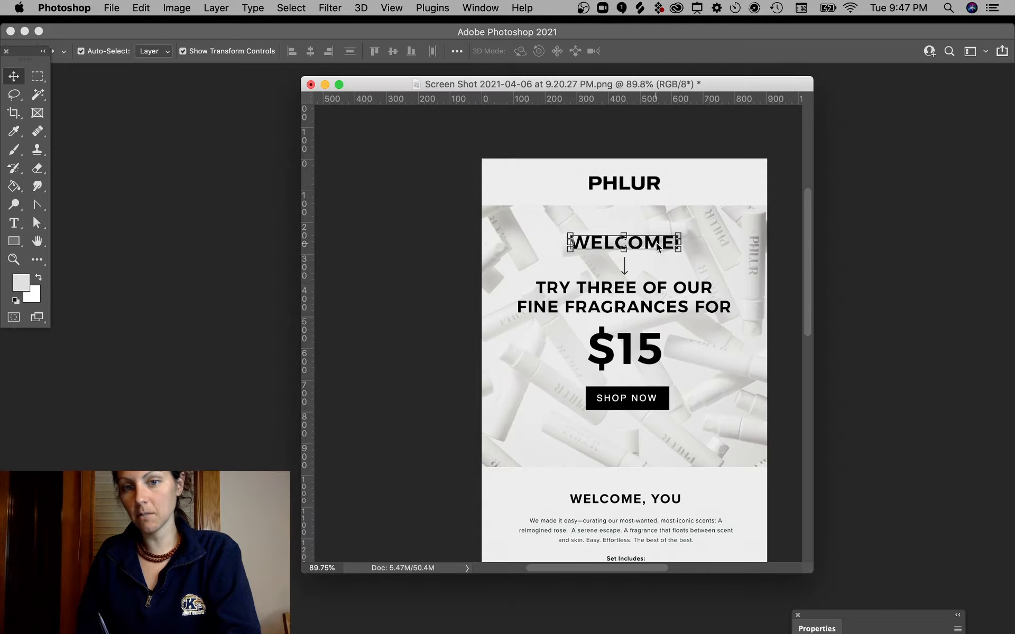
shift+click(624, 273)
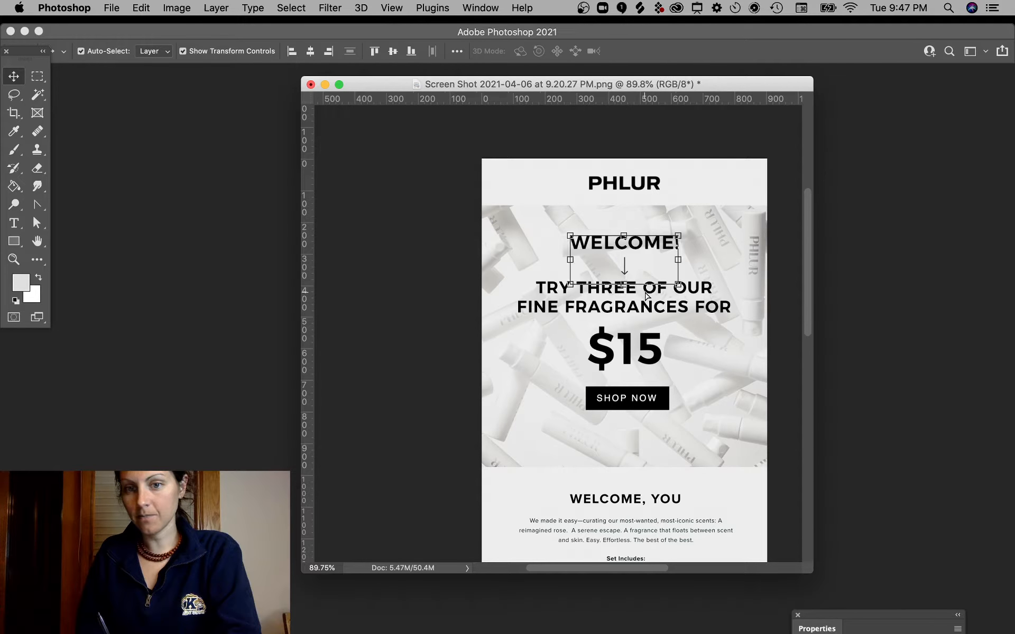
shift+click(706, 311)
shift+click(655, 358)
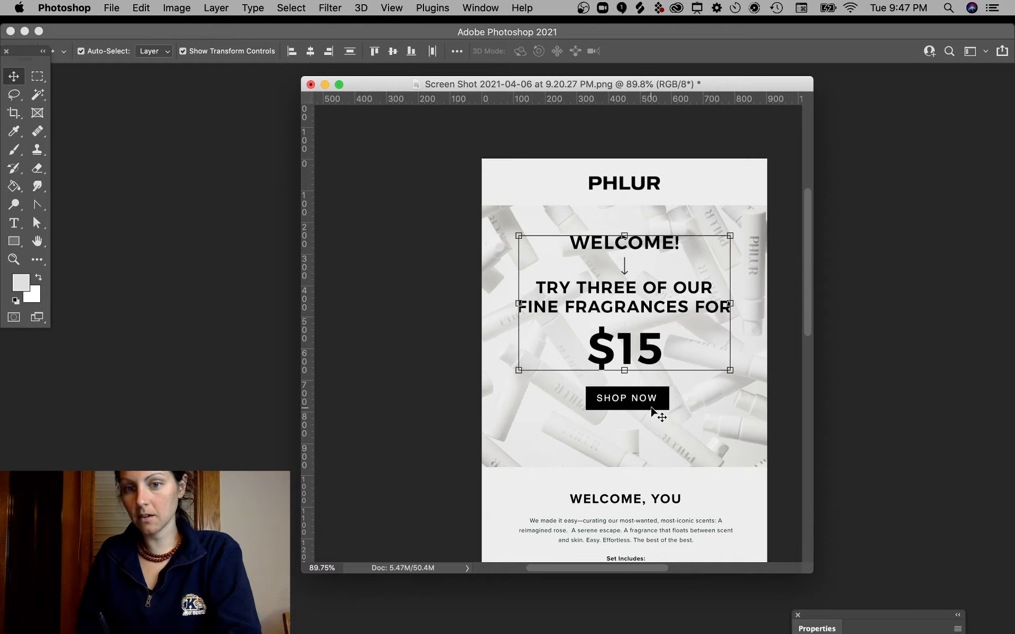
shift+click(656, 407)
drag(657, 406, 662, 411)
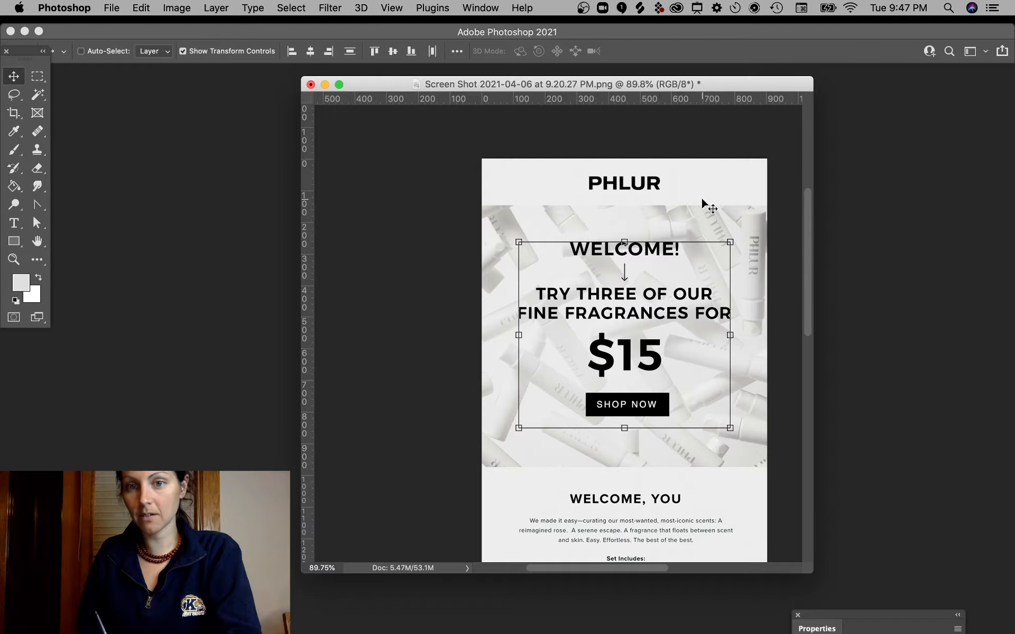
super+click(740, 132)
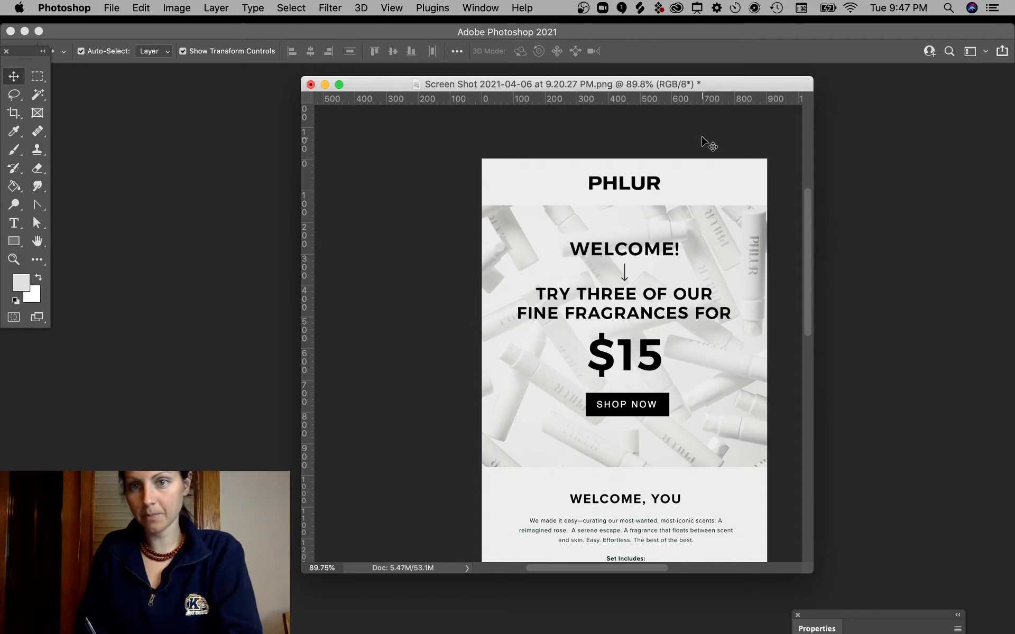
Enlarge the document window and extend the canvas well below the fragrance descriptions with the Crop tool
drag(726, 89, 719, 79)
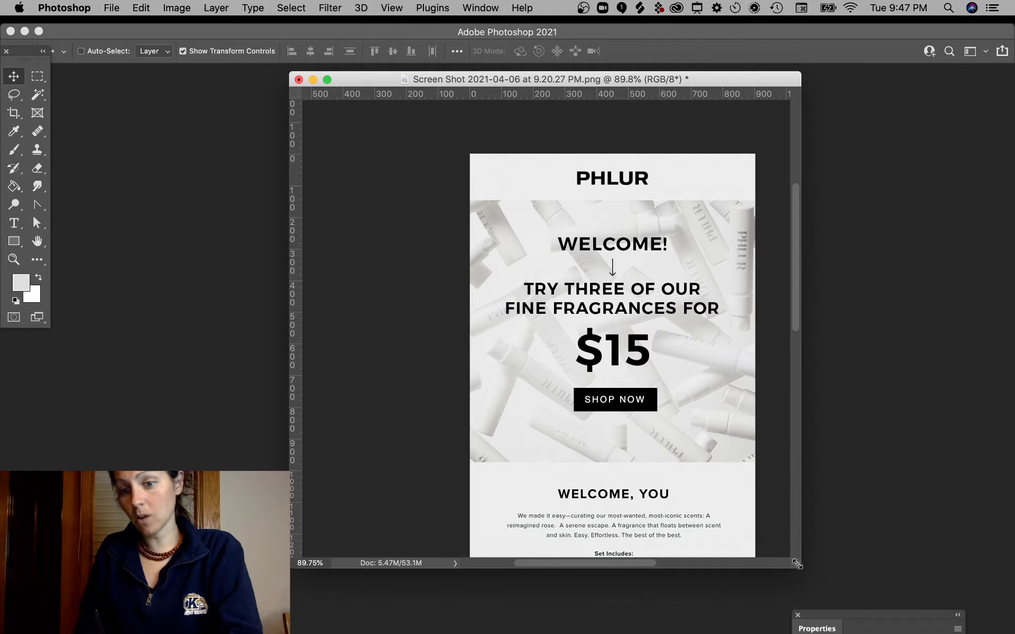
drag(797, 564, 835, 598)
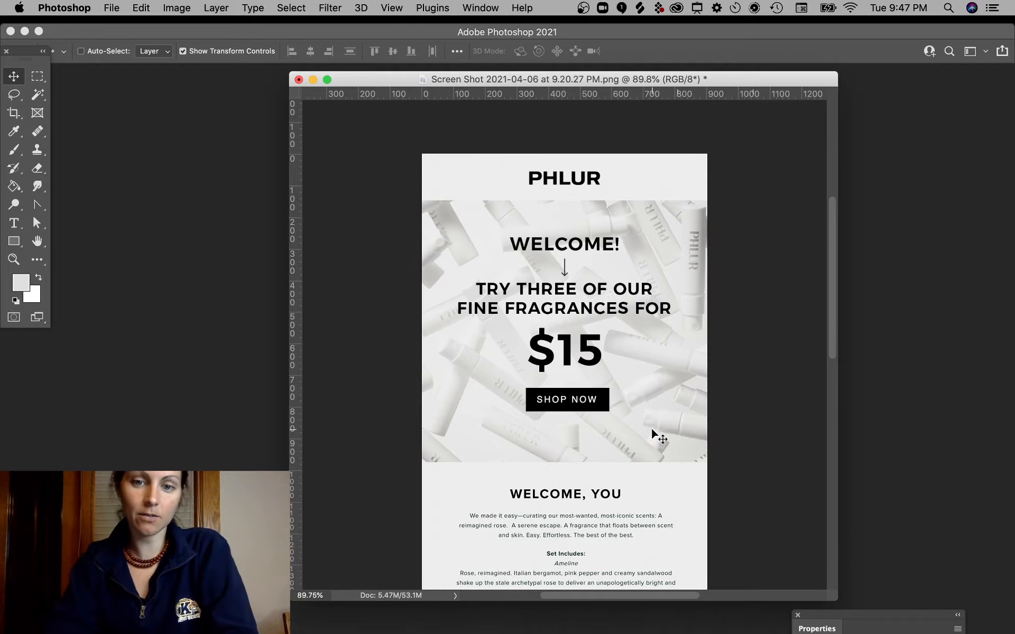
scroll(655, 436, down, 15)
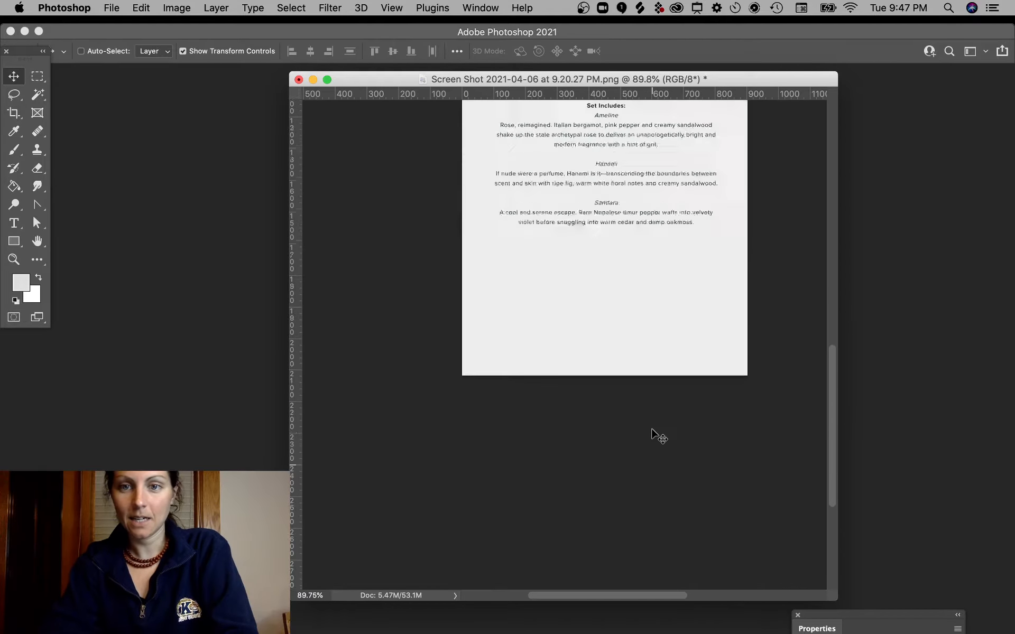
click(19, 114)
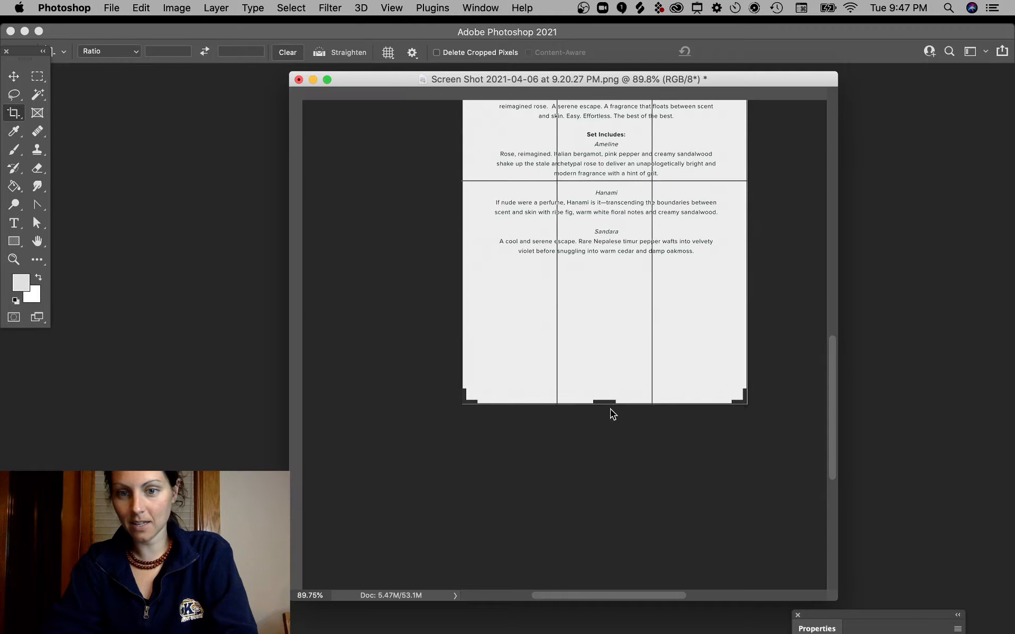
drag(612, 413, 610, 518)
key(Return)
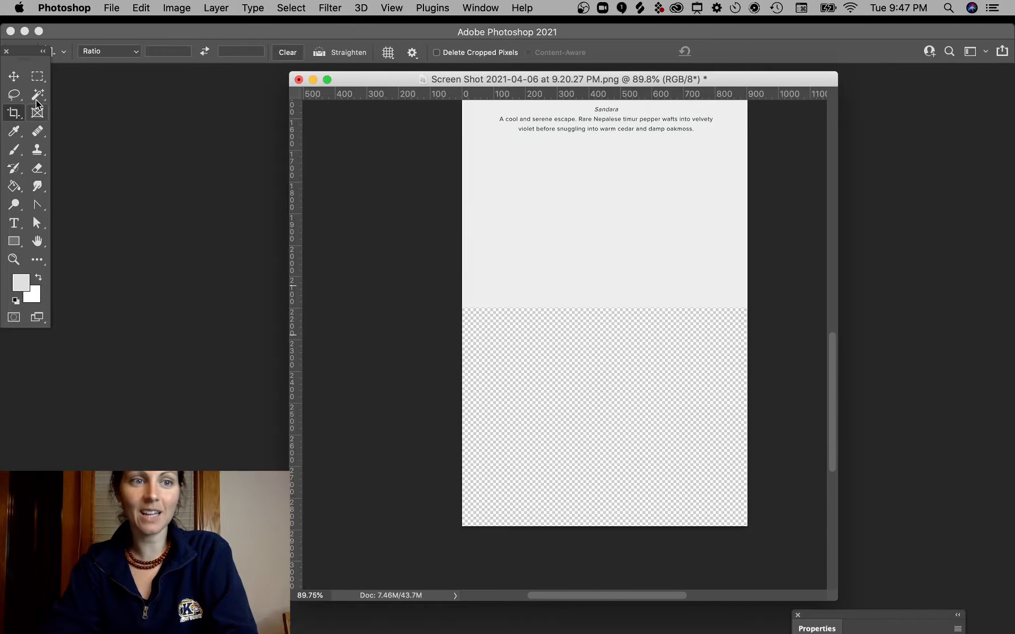
Stretch the light grey background layer downward until it covers the transparent area past the canvas's lower edge
click(14, 76)
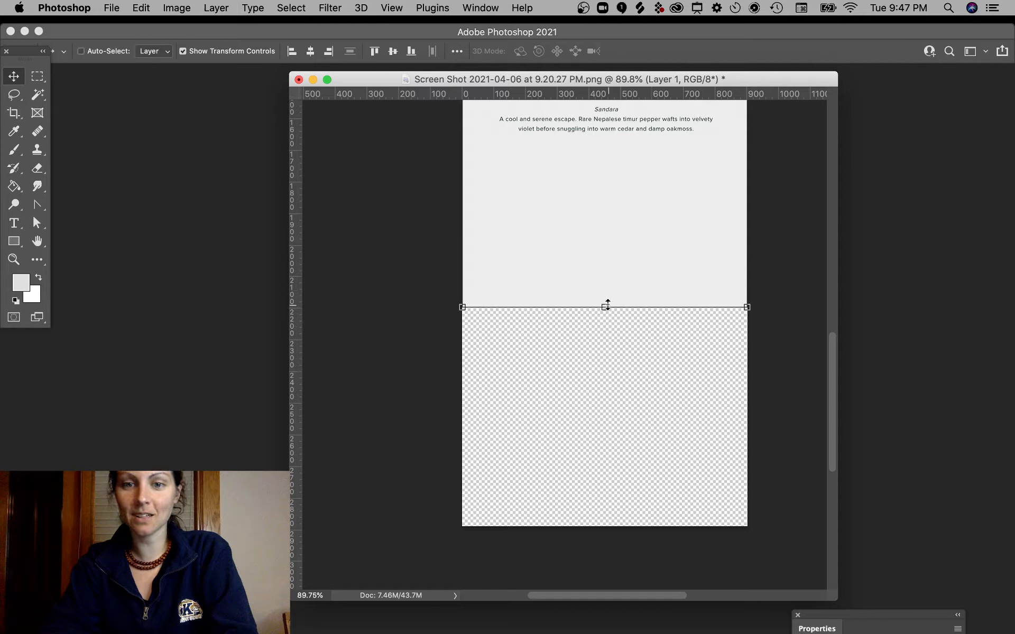
drag(607, 305, 605, 538)
key(Return)
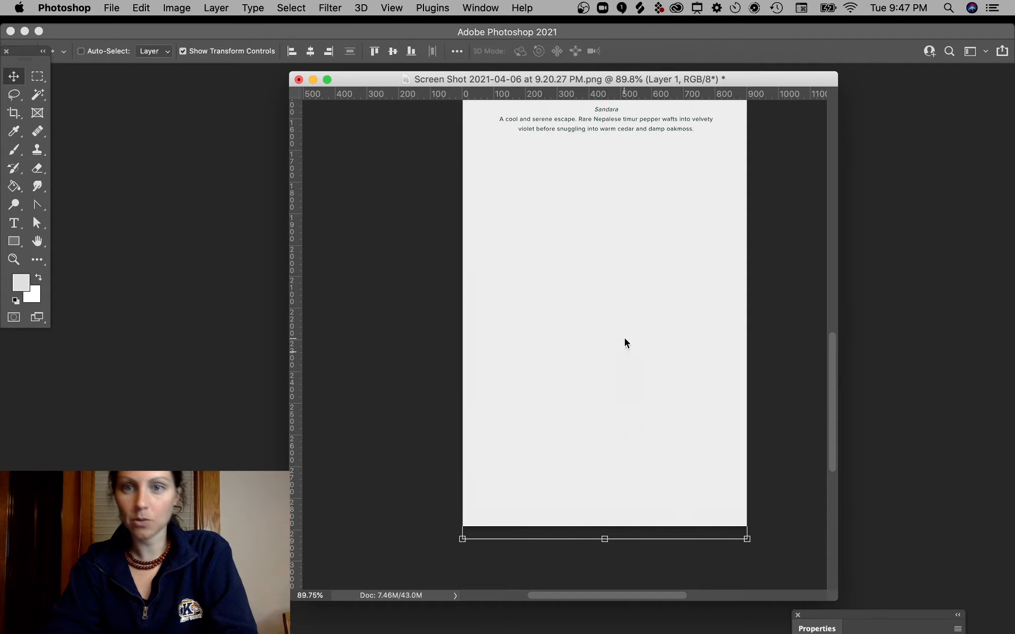
scroll(678, 323, up, 10)
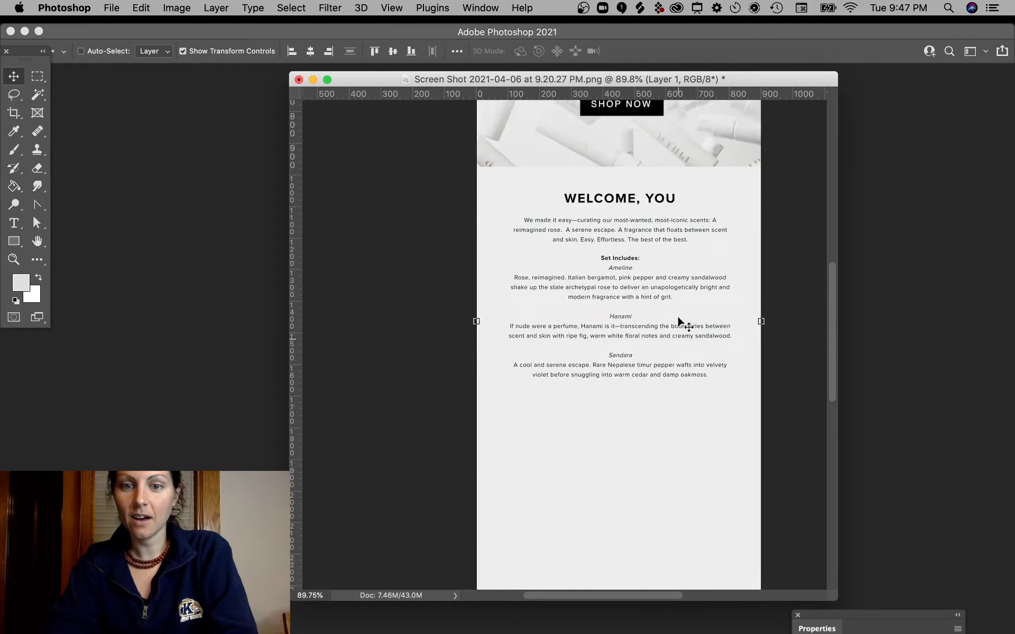
scroll(678, 323, down, 3)
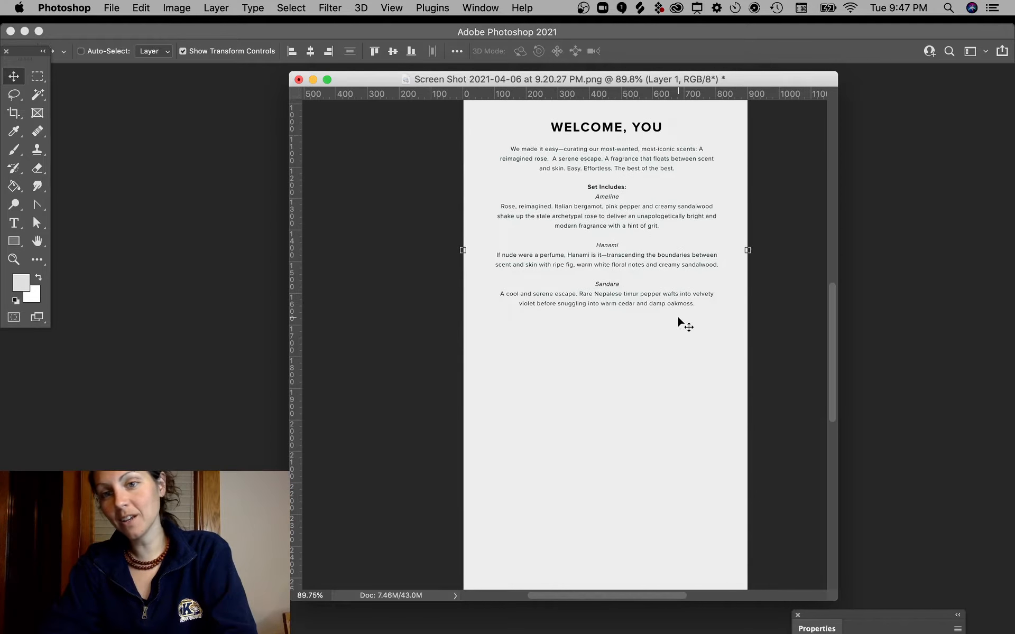
Switch to Chrome and review the Best Sellers sample set page on the Phlur site
key(ctrl+Right)
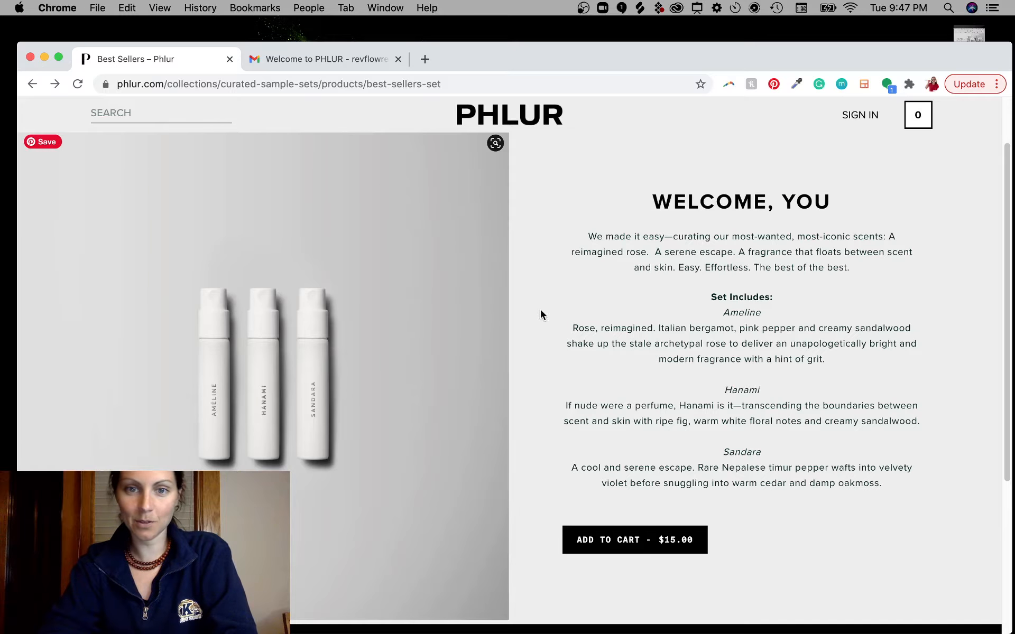
scroll(562, 470, down, 5)
scroll(562, 470, up, 5)
scroll(562, 470, down, 1)
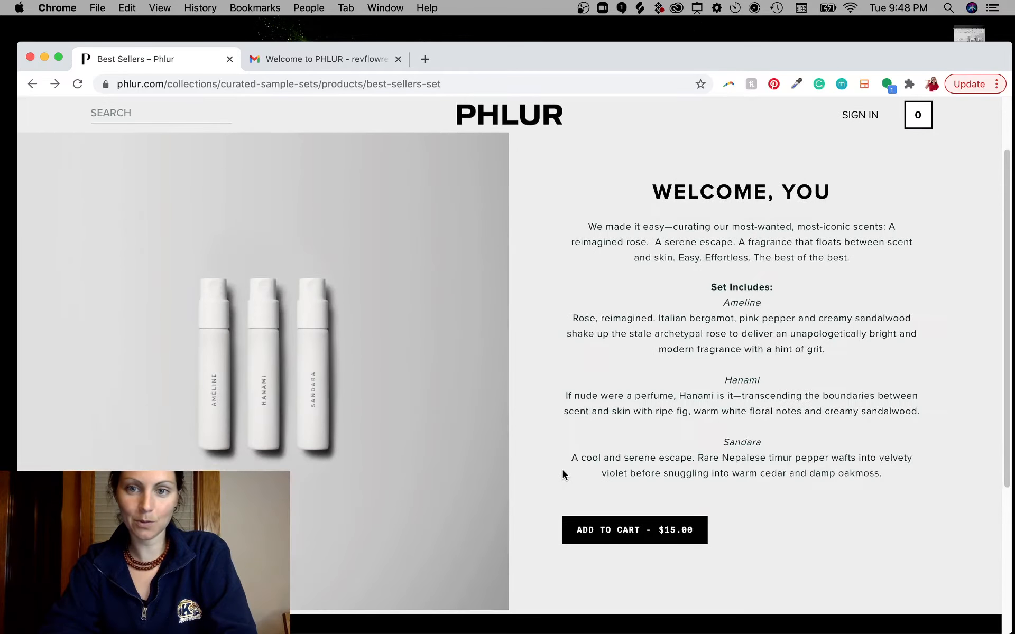
scroll(317, 369, up, 3)
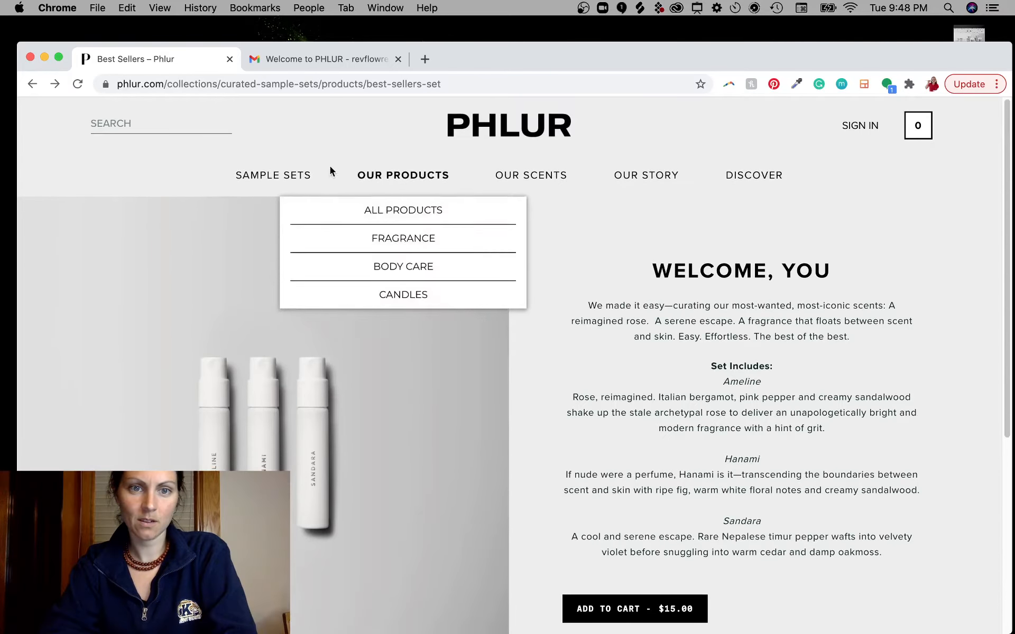
Open the curated sample sets collection and browse the available sets
click(274, 208)
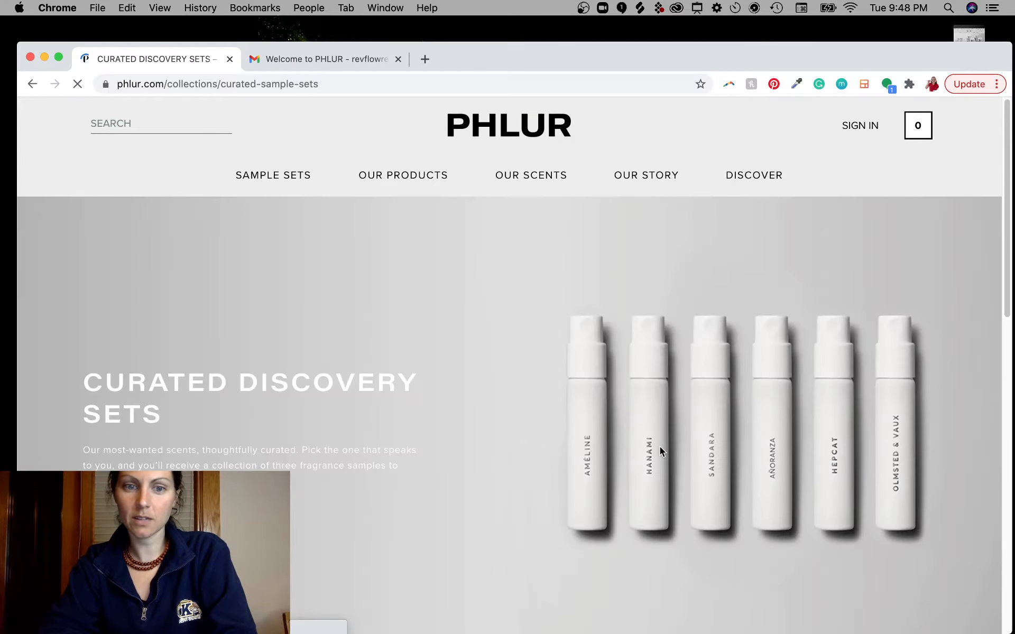
scroll(660, 448, down, 5)
scroll(659, 450, down, 5)
scroll(660, 451, up, 2)
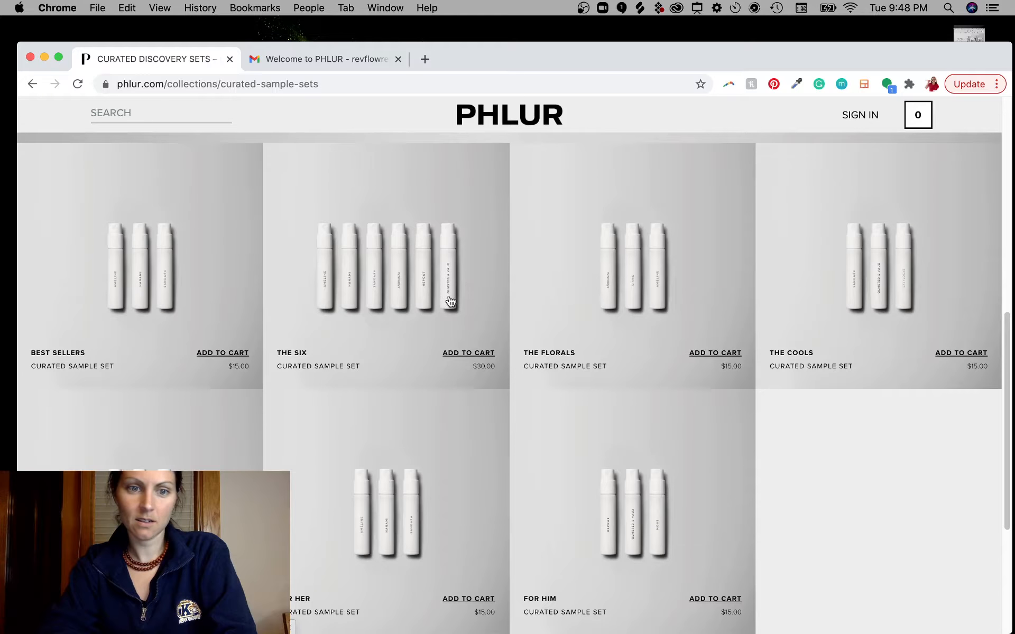
Check the product page of The Florals, return to the collection and review the page of The Six
click(639, 251)
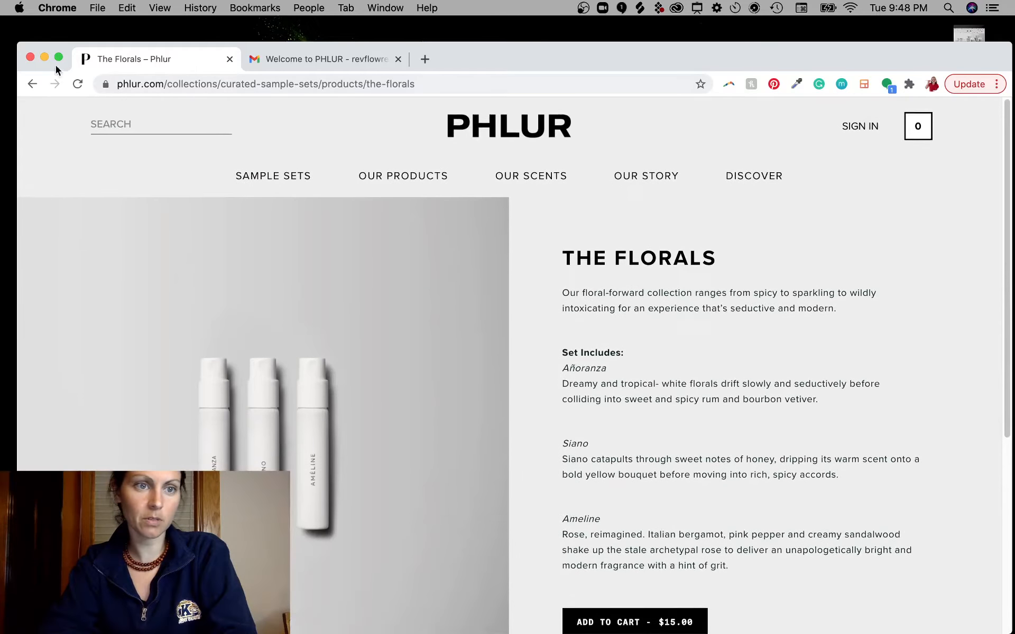
click(31, 84)
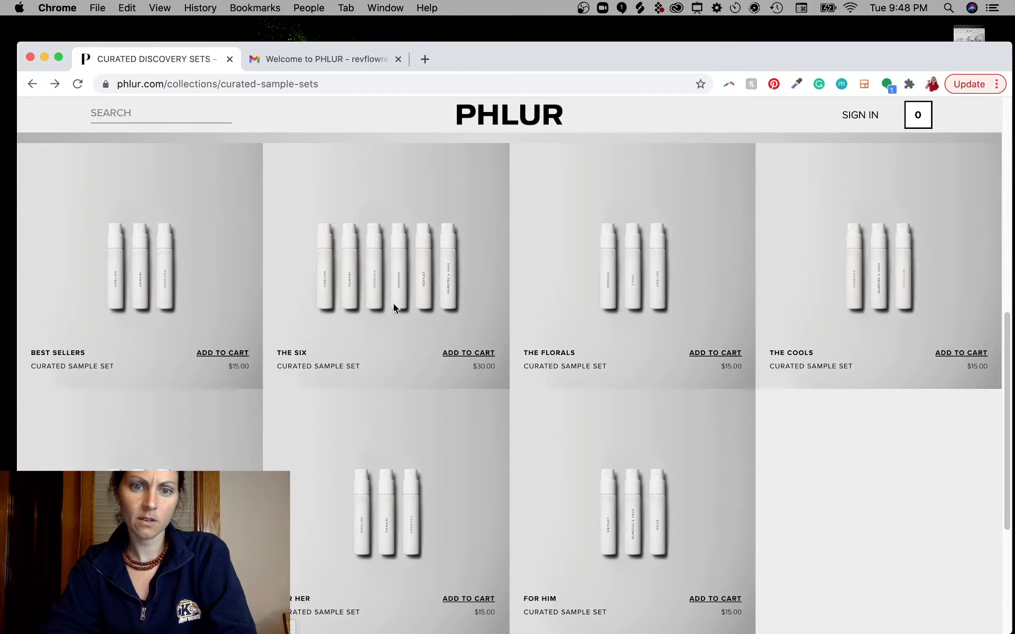
click(401, 280)
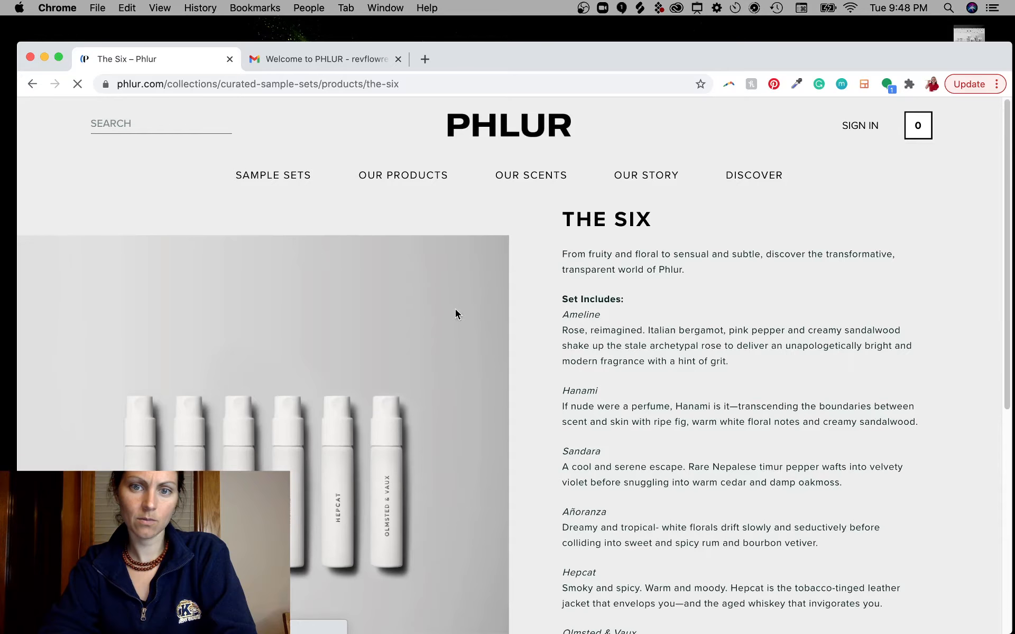
scroll(555, 401, down, 10)
scroll(655, 491, up, 10)
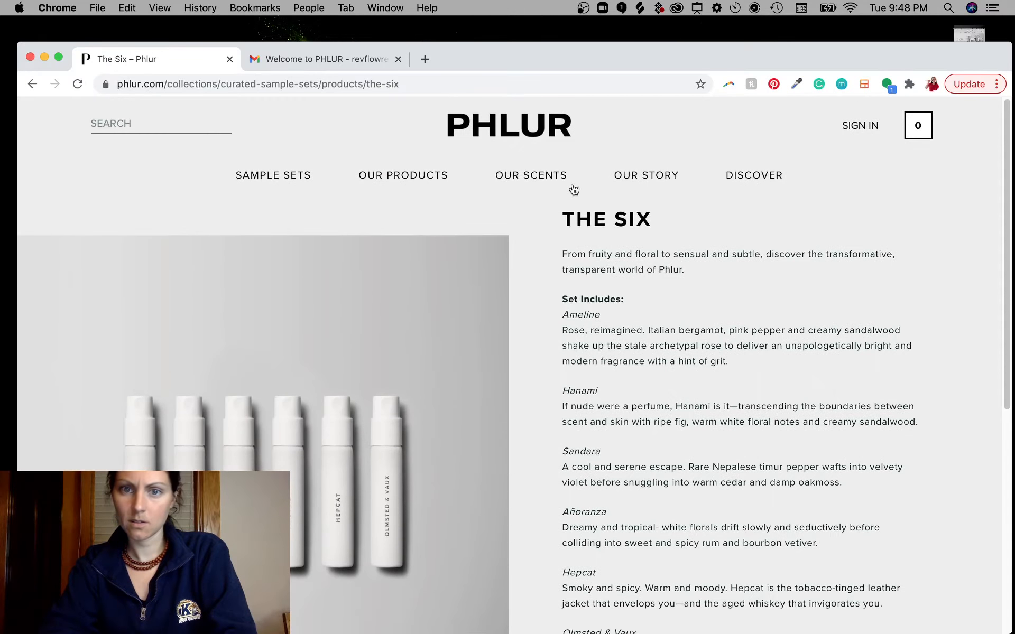
Open the Our Ingredients page from the site's Discover section
mouse_move(539, 178)
mouse_move(409, 176)
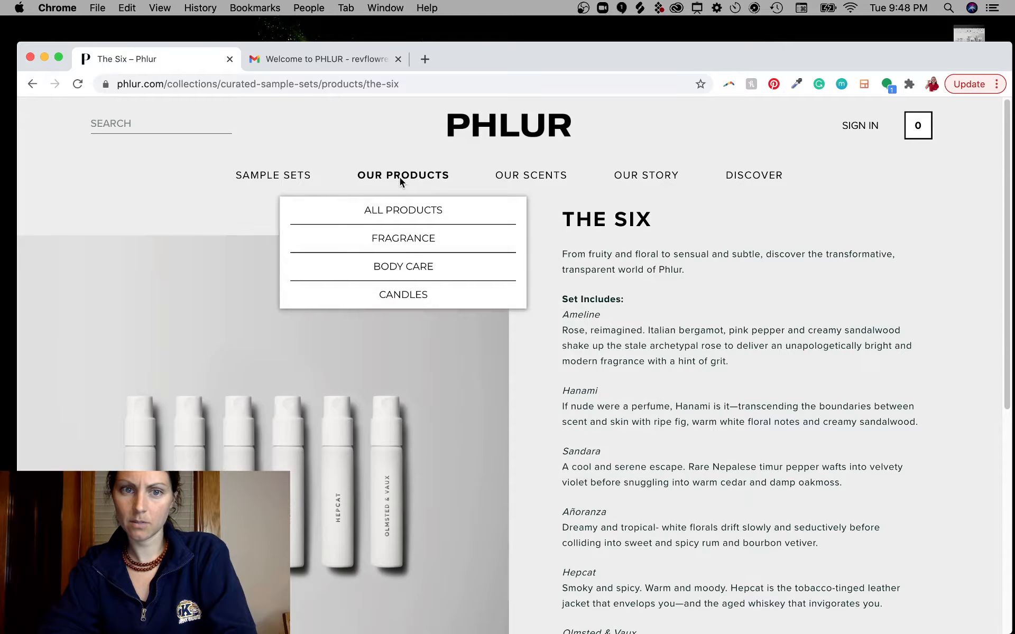
mouse_move(781, 176)
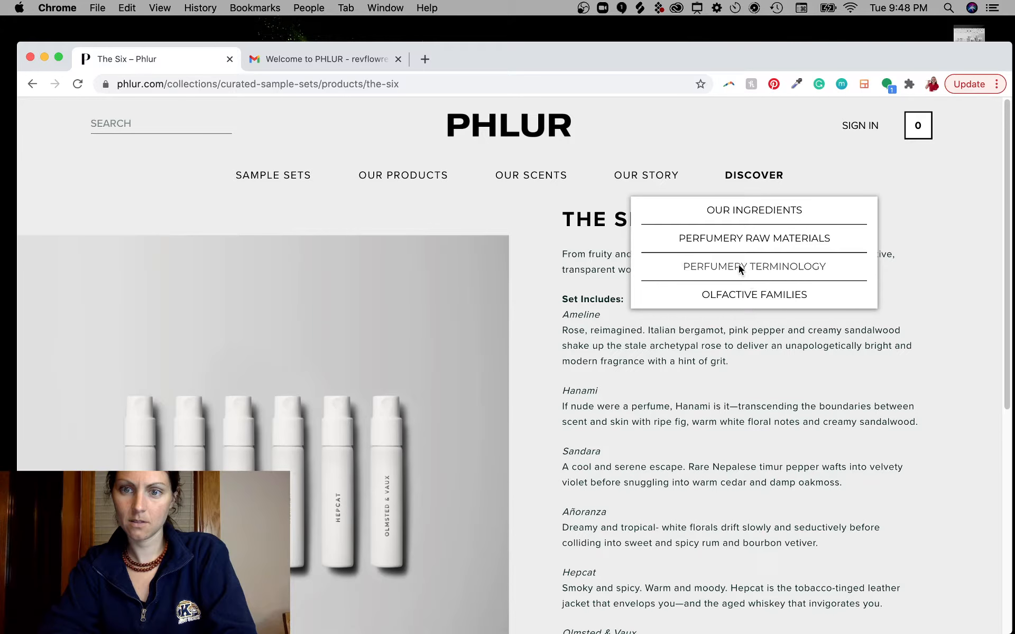
click(750, 208)
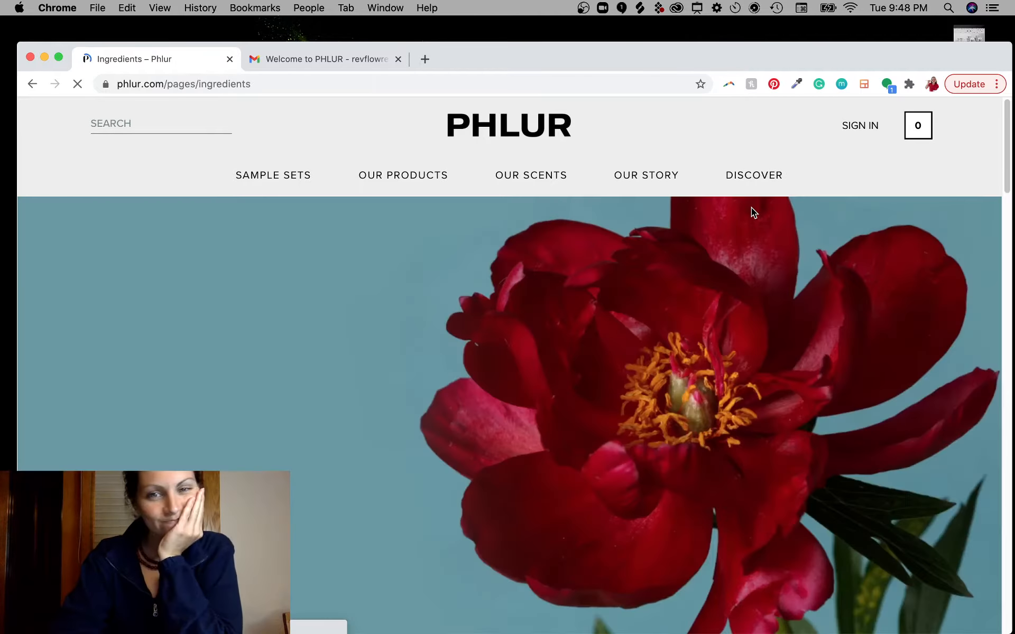
Skim the Our Ingredients page, open the Fragrance collection under Our Products and browse the bottles
scroll(728, 504, down, 20)
scroll(728, 503, up, 20)
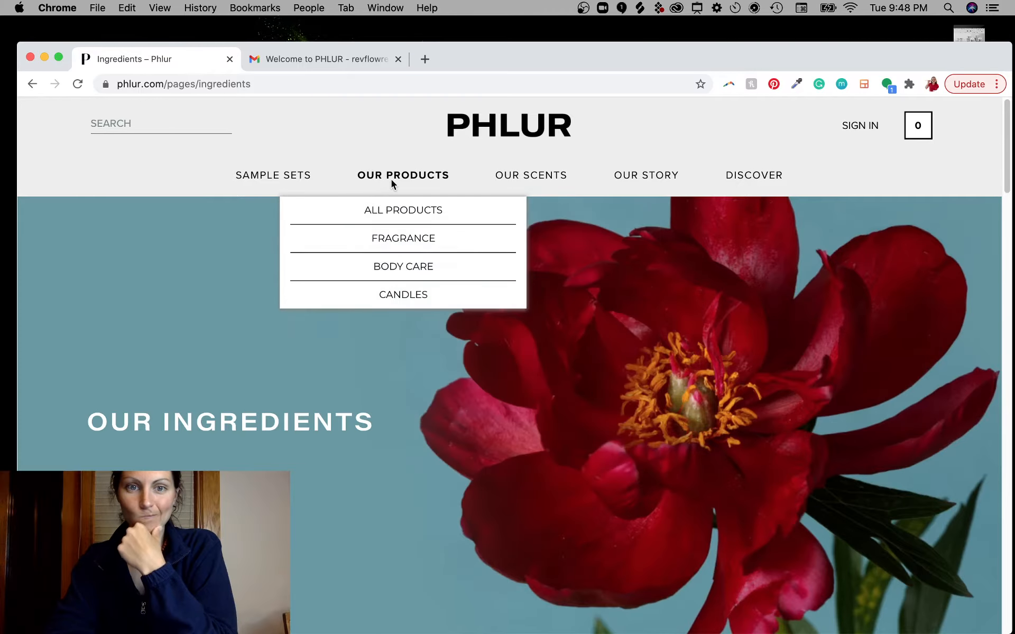
click(417, 241)
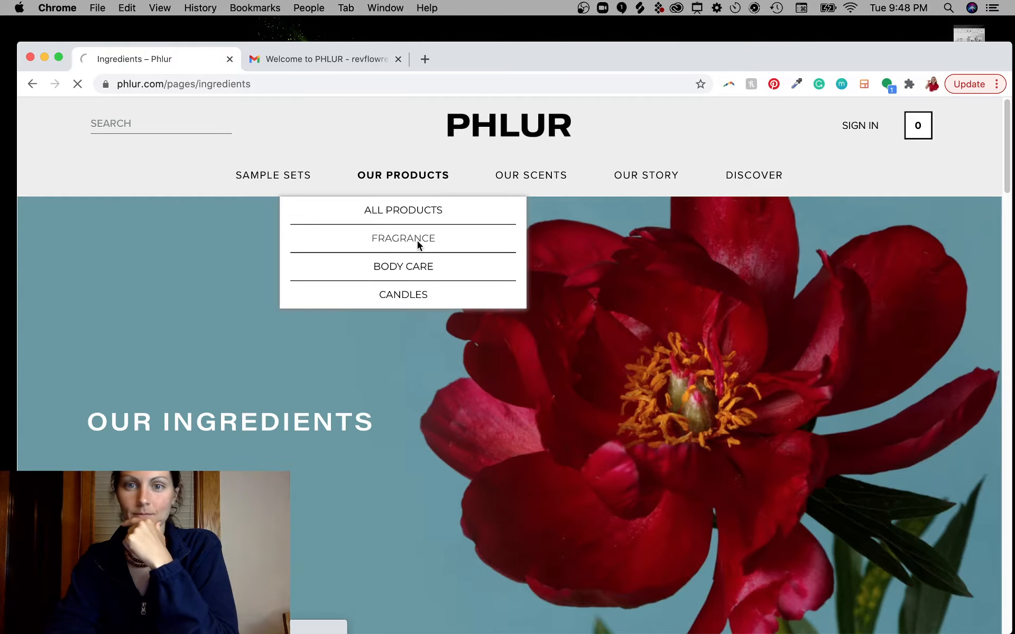
scroll(554, 465, down, 10)
scroll(554, 466, down, 4)
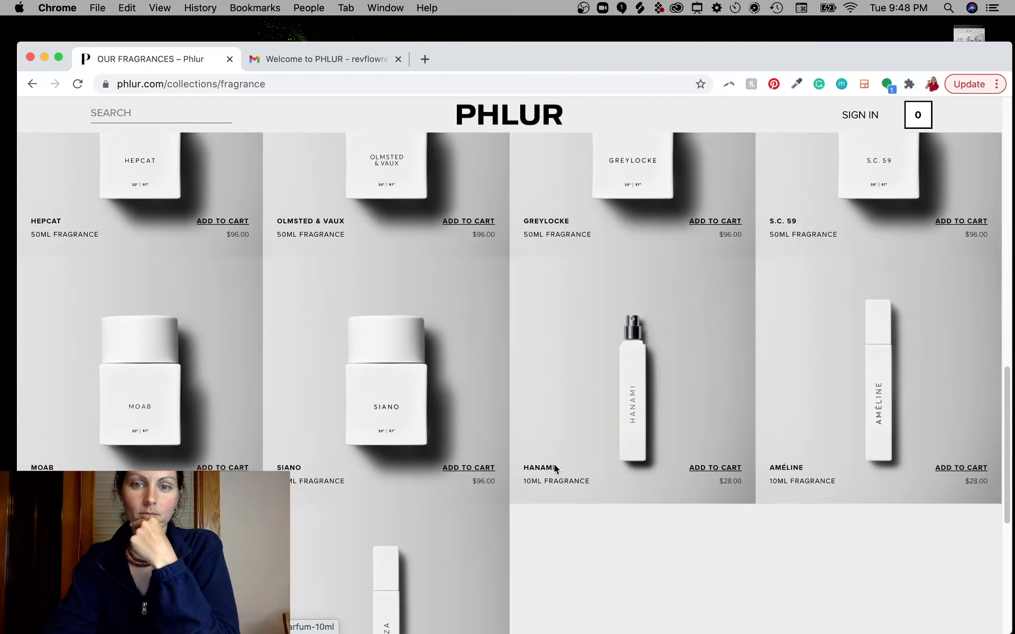
scroll(554, 466, up, 5)
Open the Améline 50 ml fragrance page and review it down to The Ameline Collection banner
click(366, 195)
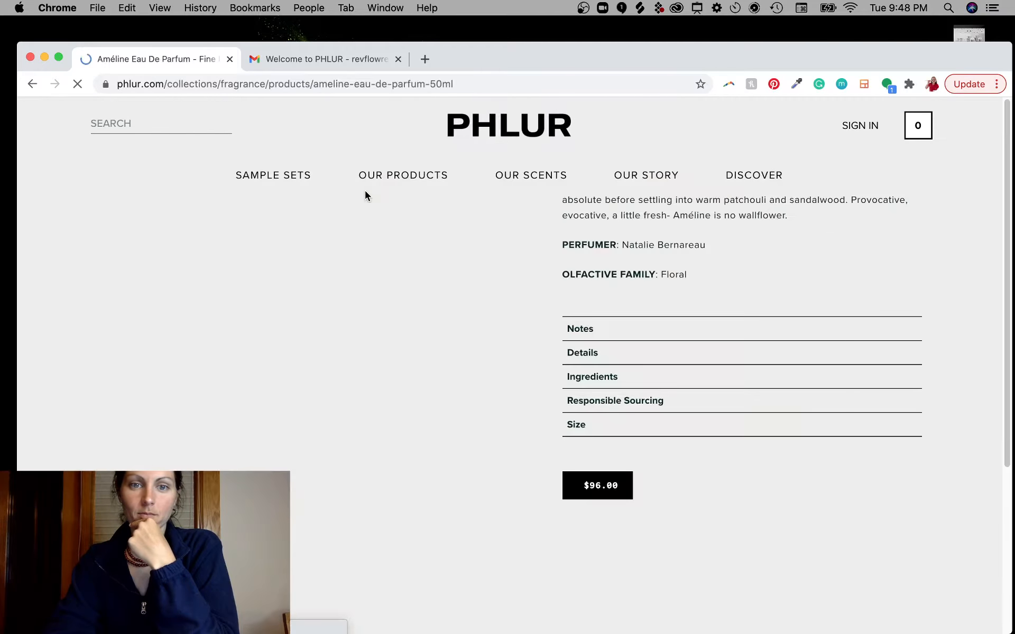
scroll(483, 389, down, 10)
scroll(483, 390, down, 8)
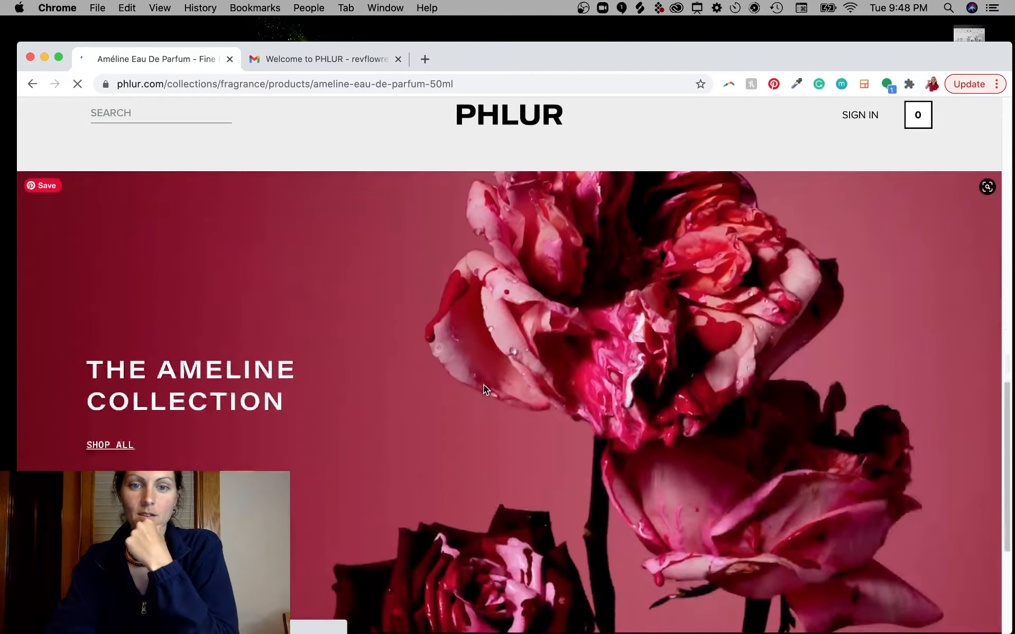
scroll(607, 266, up, 3)
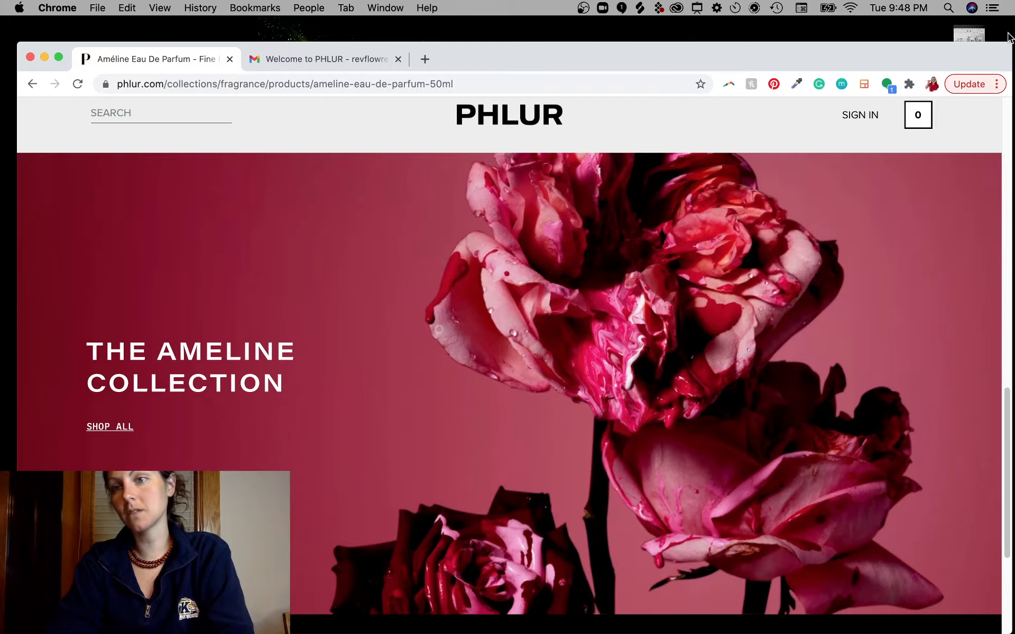
Narrow the browser window to the compact page layout and bring the perfumer quote and rose banner into view together
drag(1009, 45, 719, 27)
click(425, 9)
click(416, 22)
scroll(629, 335, up, 3)
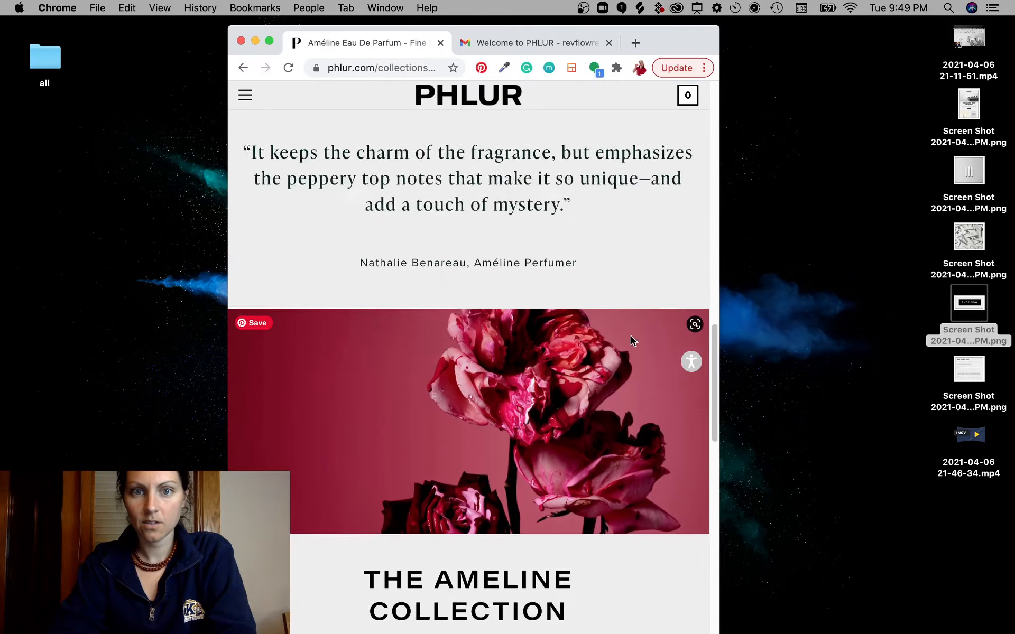
scroll(630, 335, up, 5)
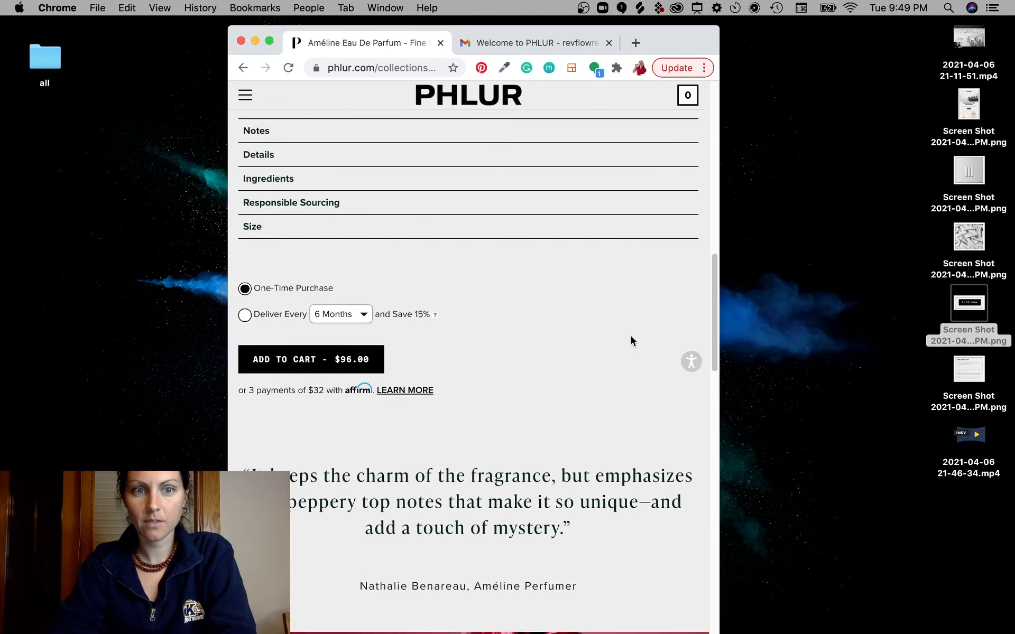
scroll(630, 335, down, 4)
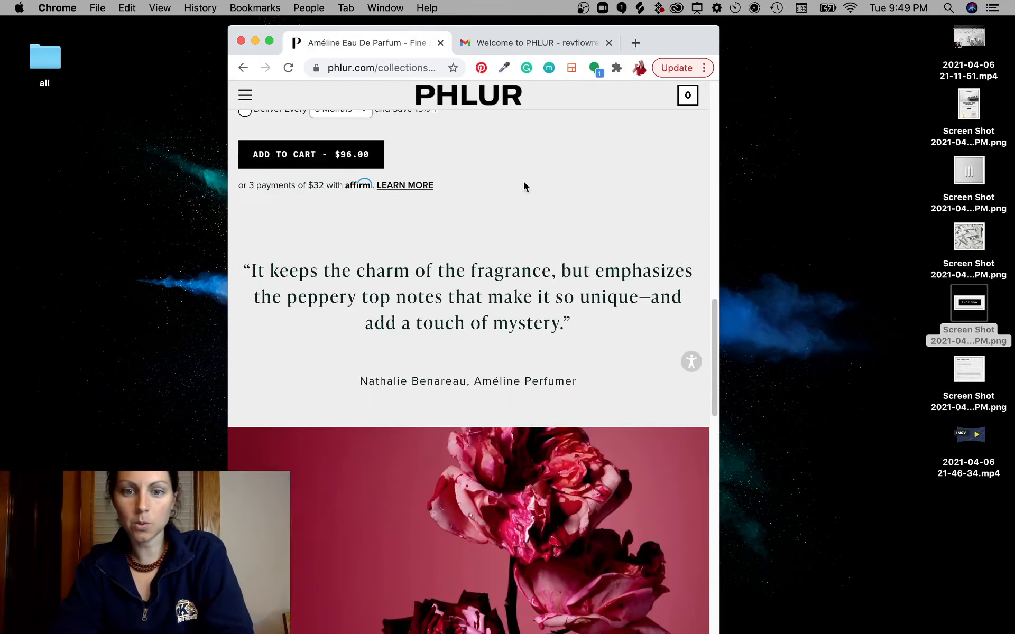
scroll(523, 182, down, 2)
scroll(524, 185, up, 3)
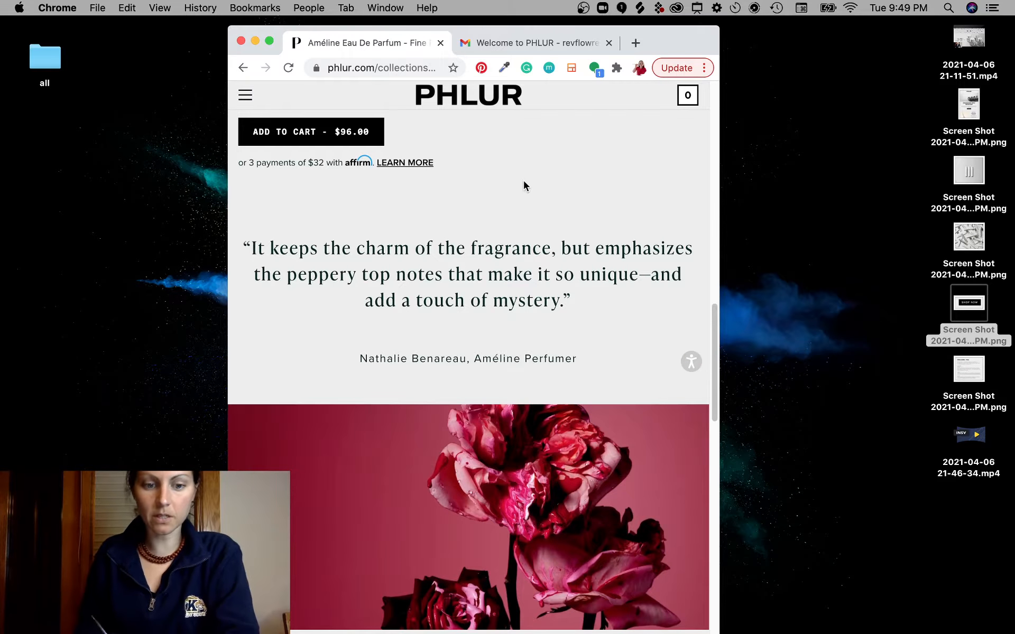
Try capturing the full screen and placing the screenshot into the welcome email document in Photoshop
key(super+shift+3)
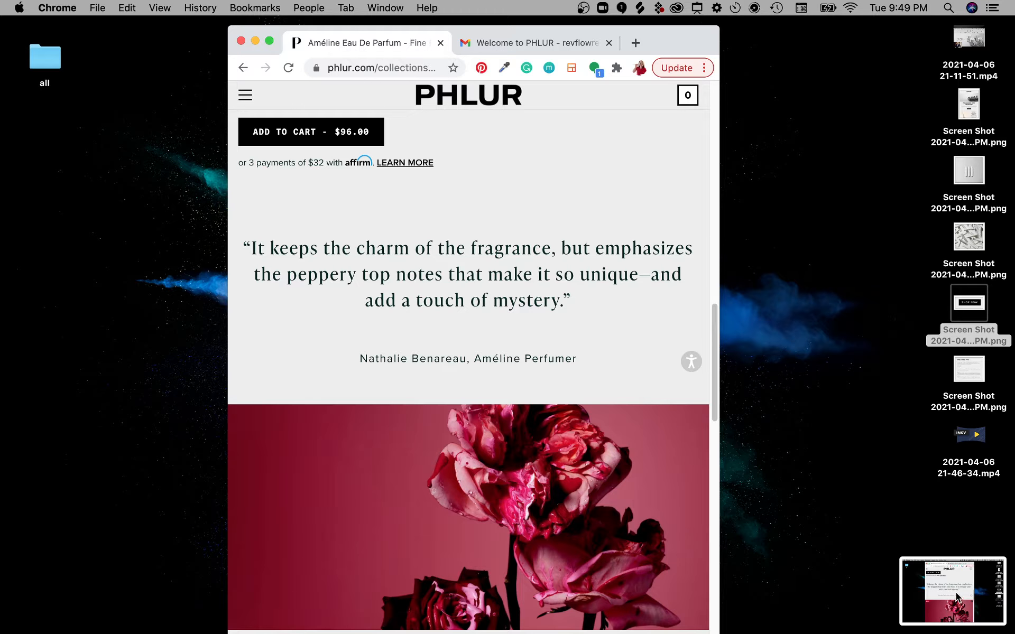
drag(960, 594, 619, 385)
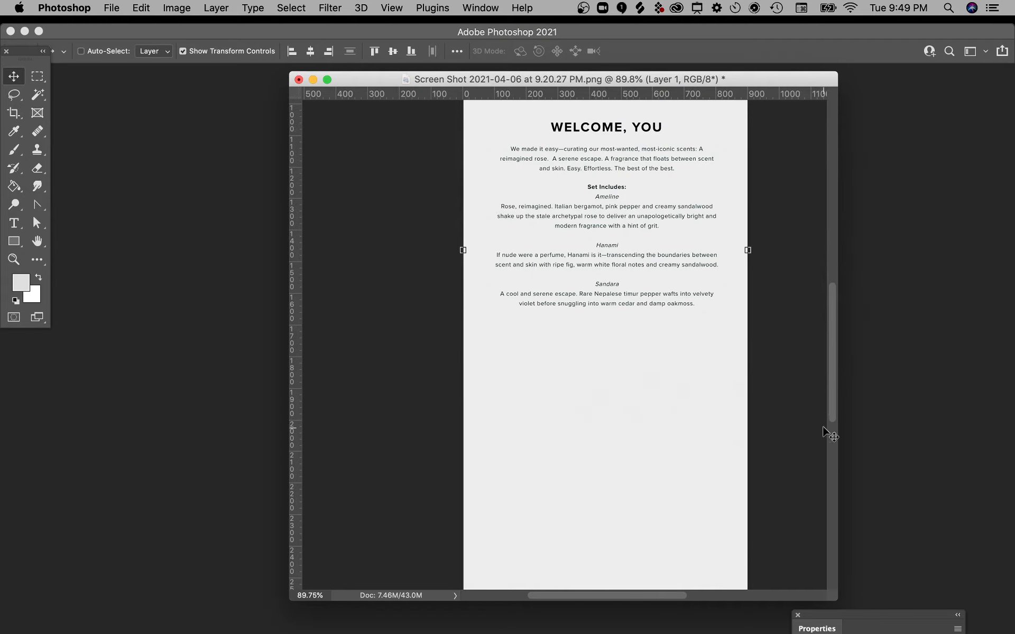
scroll(835, 425, left, 5)
scroll(745, 419, right, 8)
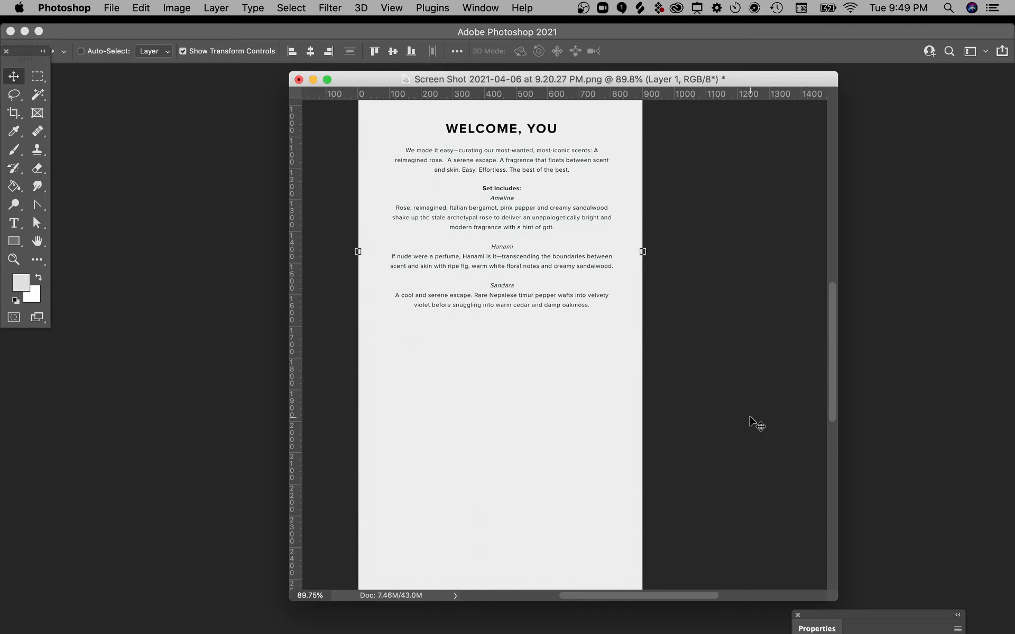
scroll(703, 403, left, 1)
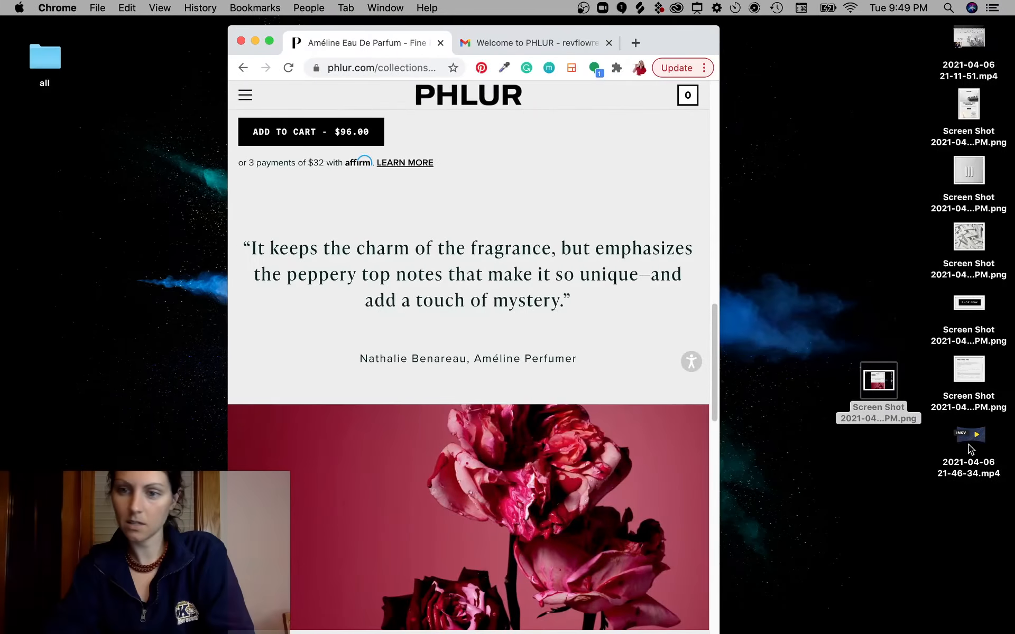
drag(879, 380, 404, 490)
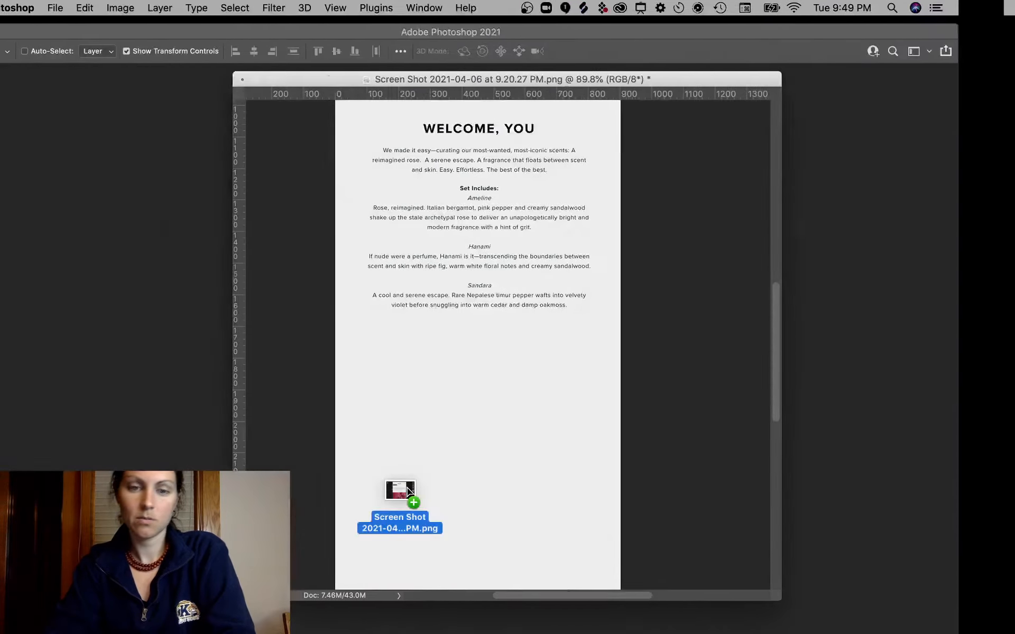
drag(404, 490, 560, 409)
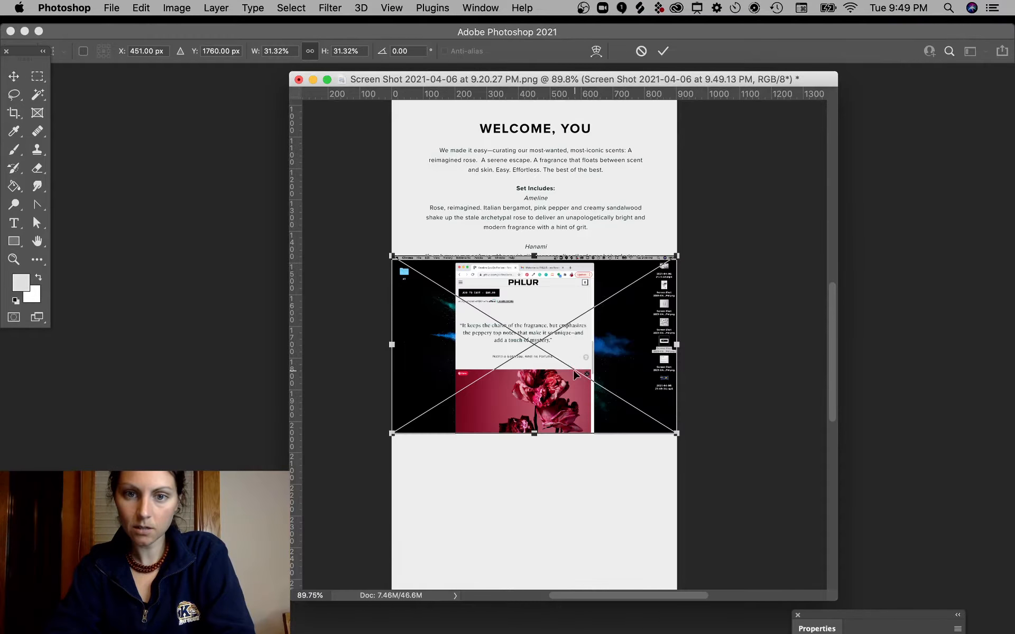
Try enlarging the placed full-screen screenshot to about 79.4%, and undo its placement
drag(681, 257, 793, 169)
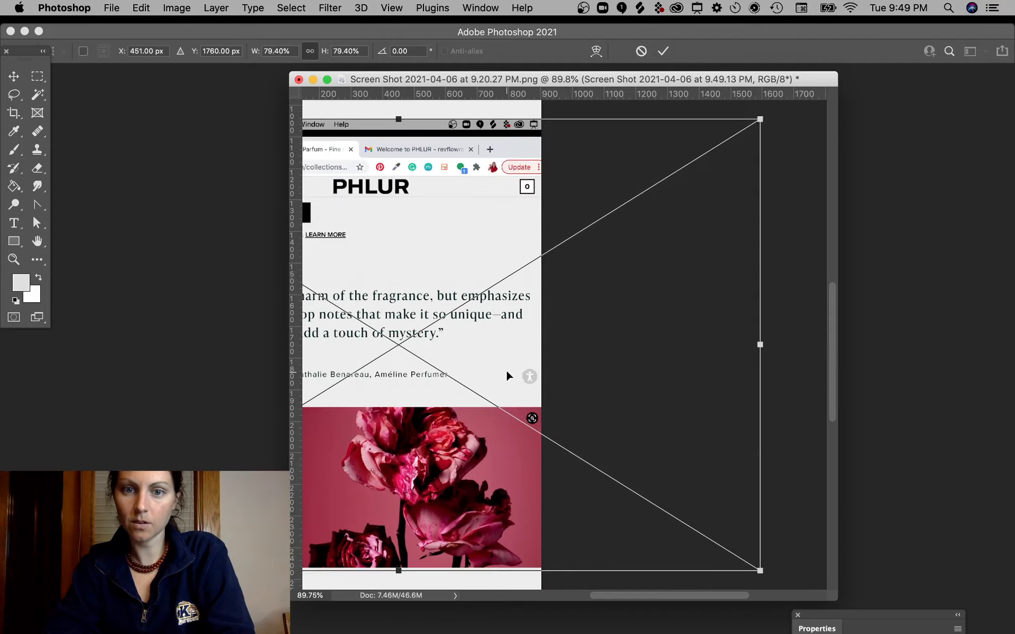
drag(506, 372, 564, 397)
key(Return)
key(super+z)
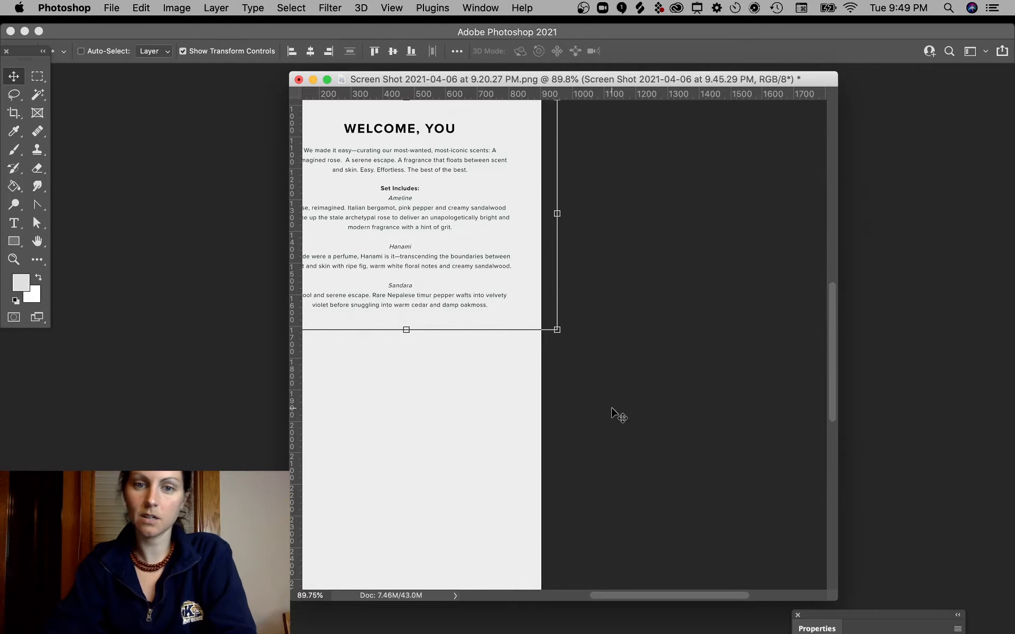
key(super+z)
scroll(719, 453, left, 4)
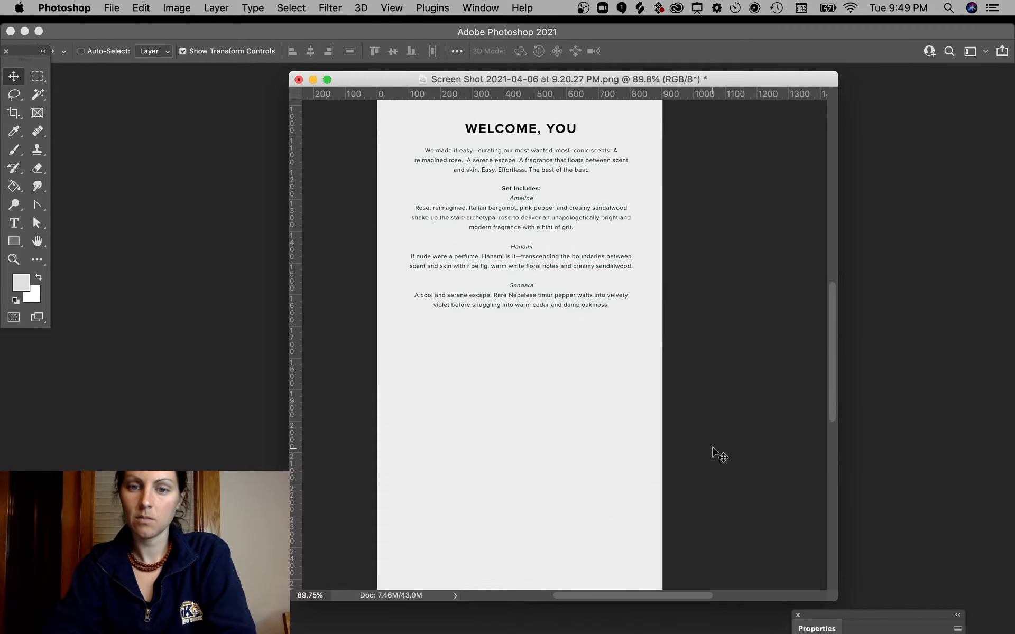
Switch back to Chrome and capture separate screenshots of the perfumer quote section and the rose banner image
key(super+h)
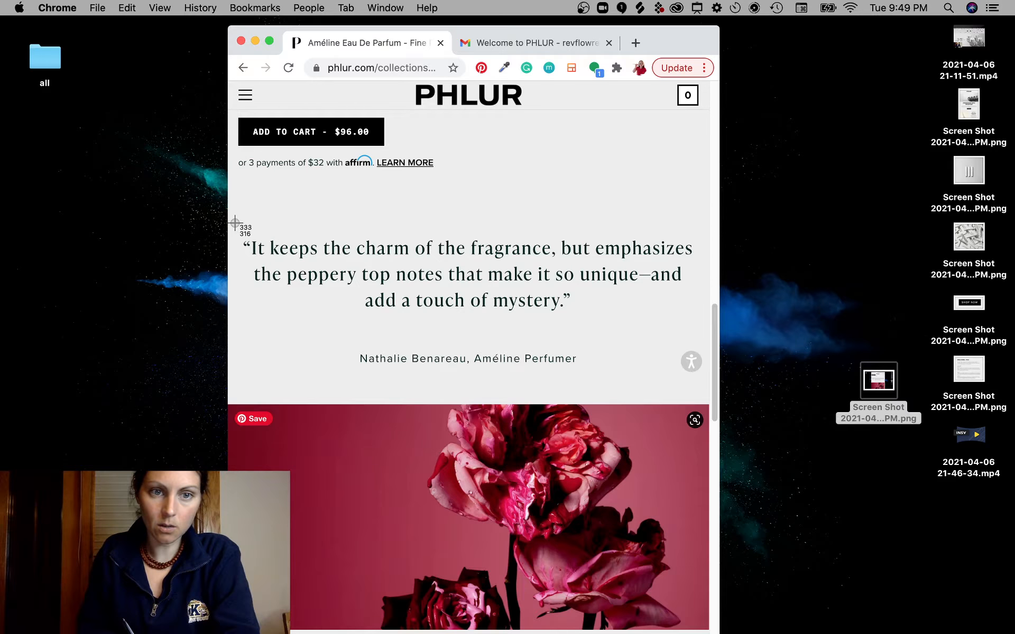
drag(235, 223, 719, 410)
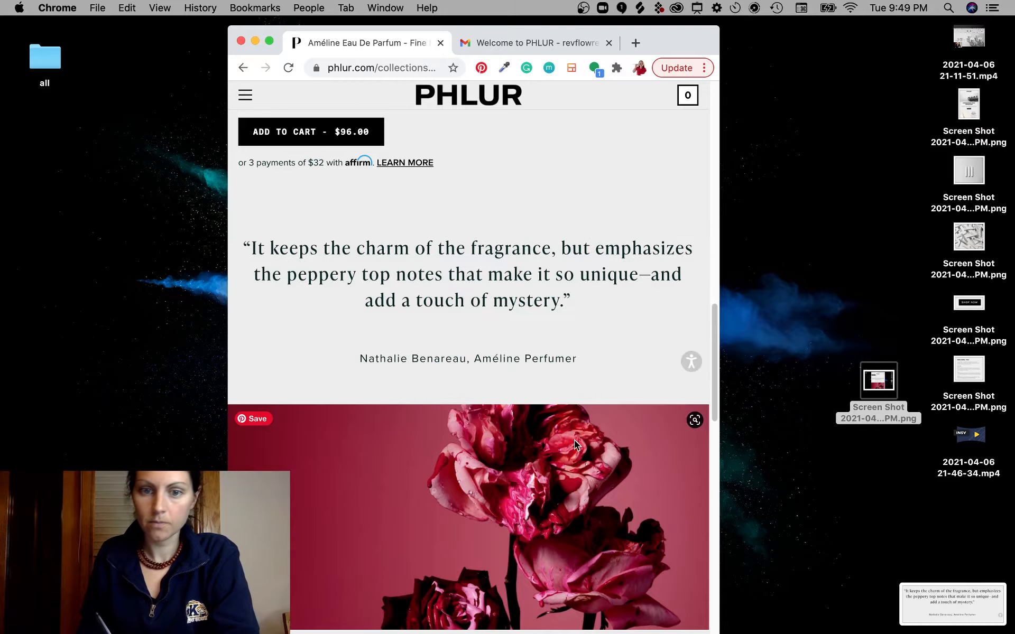
scroll(717, 406, down, 1)
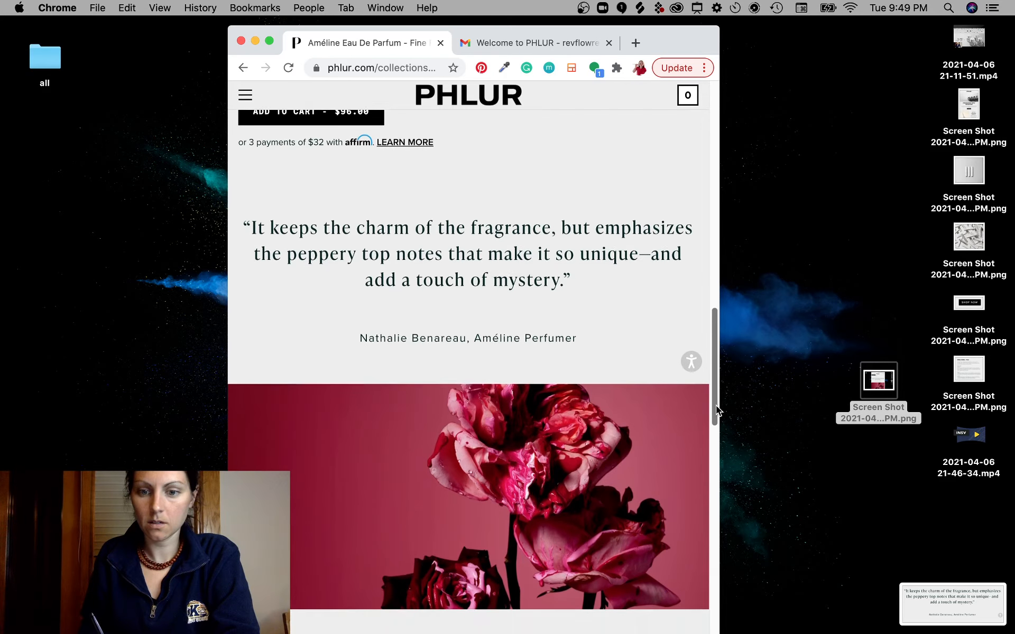
drag(705, 413, 805, 508)
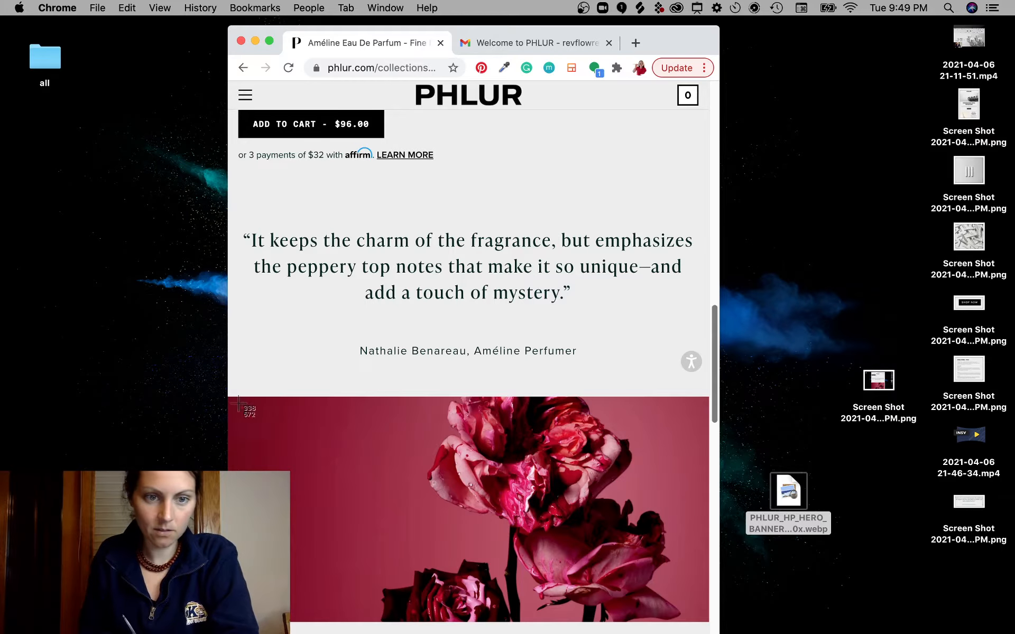
drag(228, 397, 708, 621)
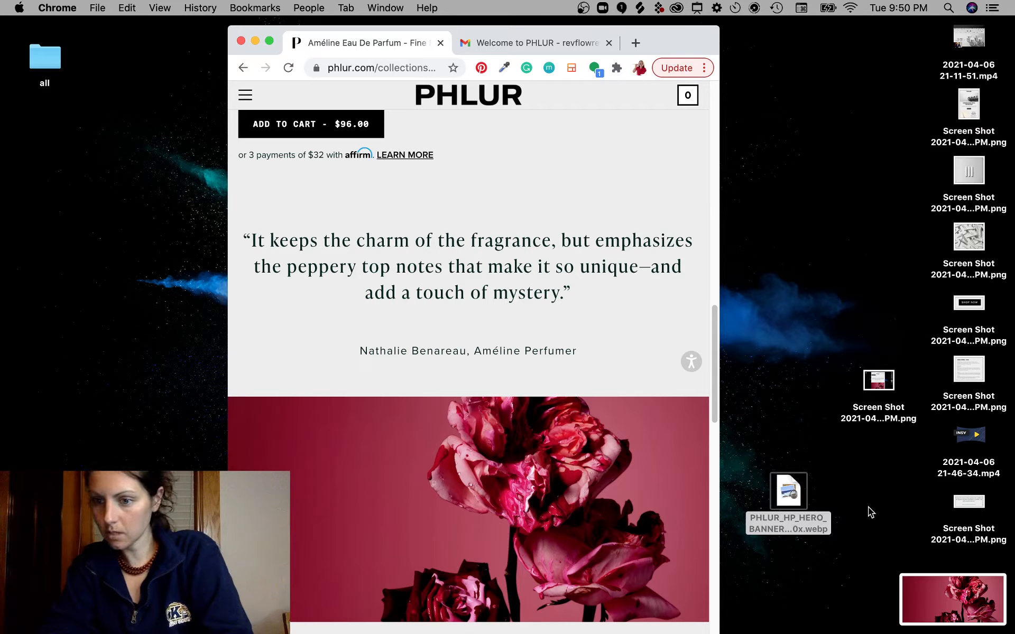
Place the banner and quote screenshots in the Photoshop email below the set description, with the quote layered over the banner
drag(906, 598, 518, 356)
key(ctrl+Left)
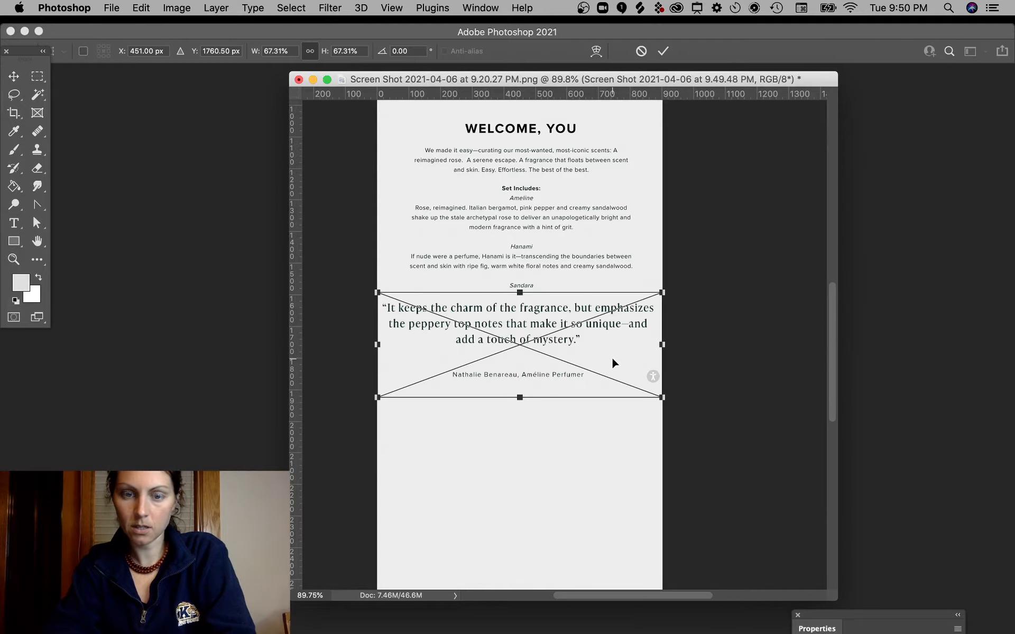
key(Return)
drag(591, 331, 591, 470)
drag(563, 318, 586, 468)
key(super+bracketright)
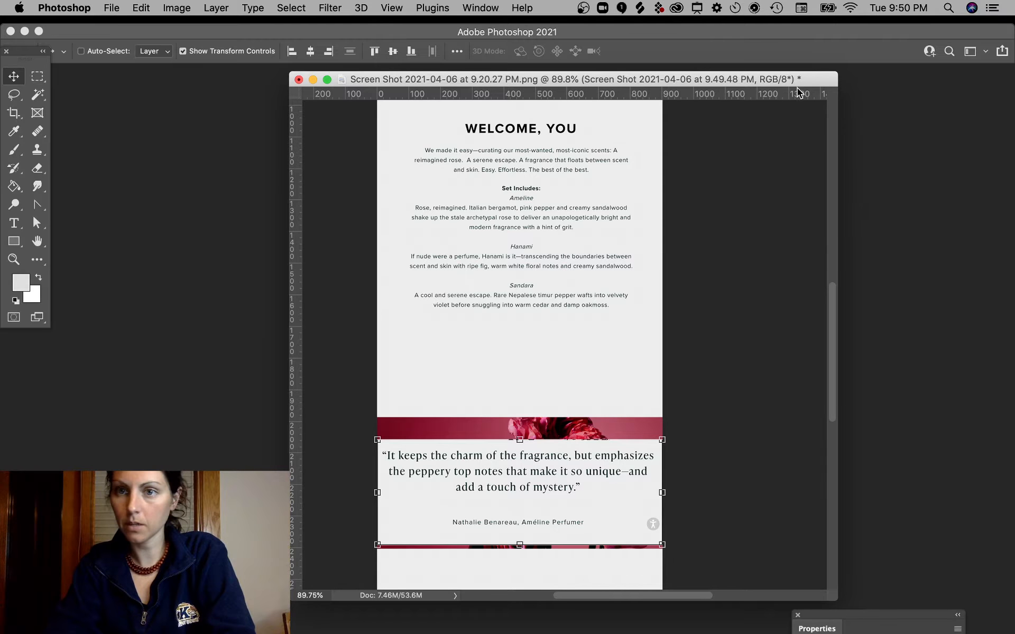
Show the layer list and set the quote screenshot layer's blend mode to Divide
drag(888, 620, 833, 121)
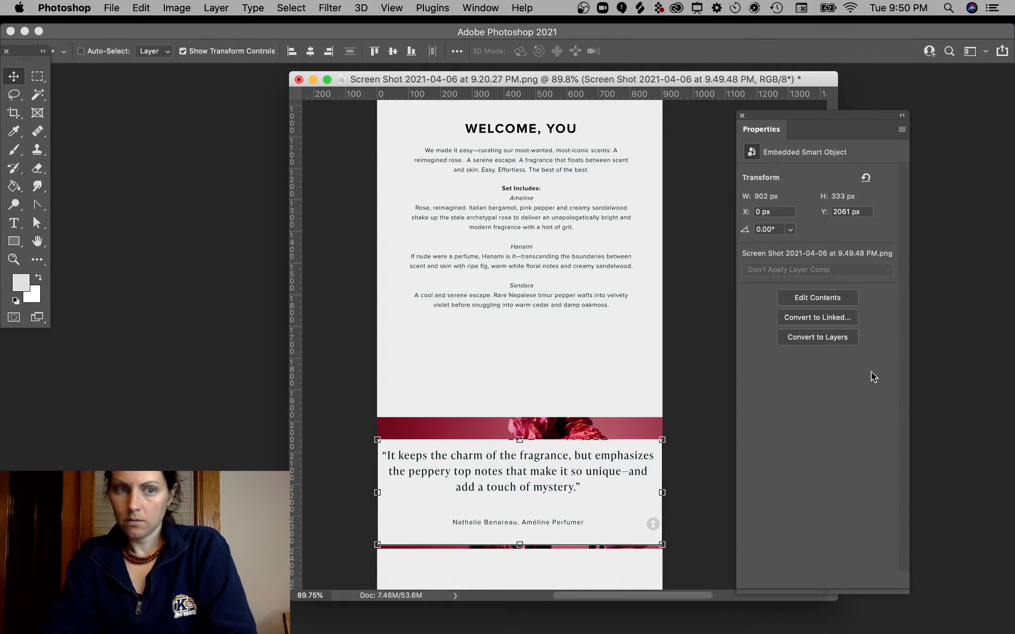
click(478, 8)
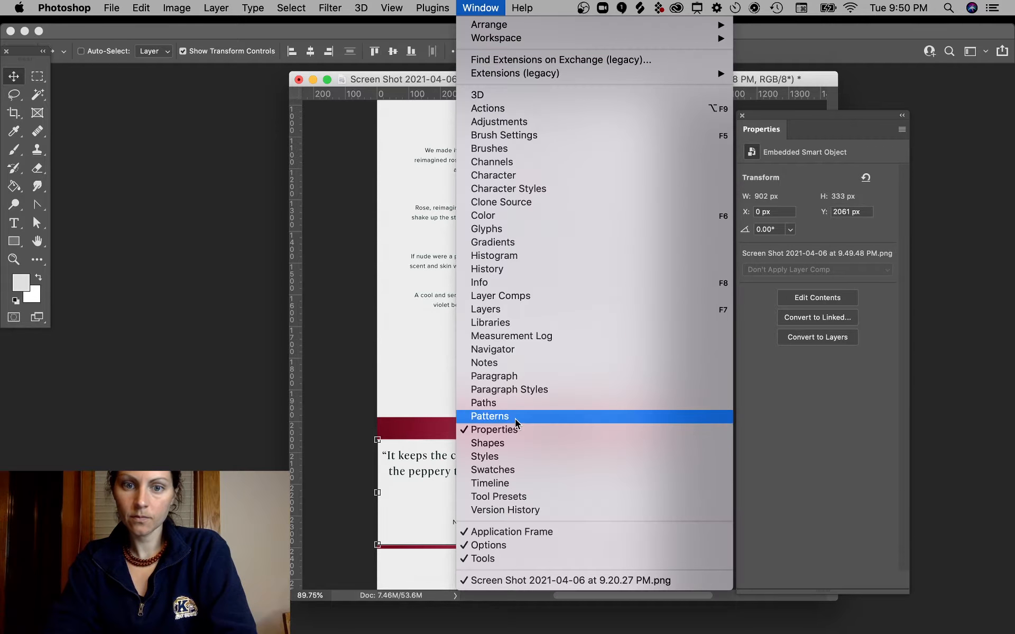
click(491, 309)
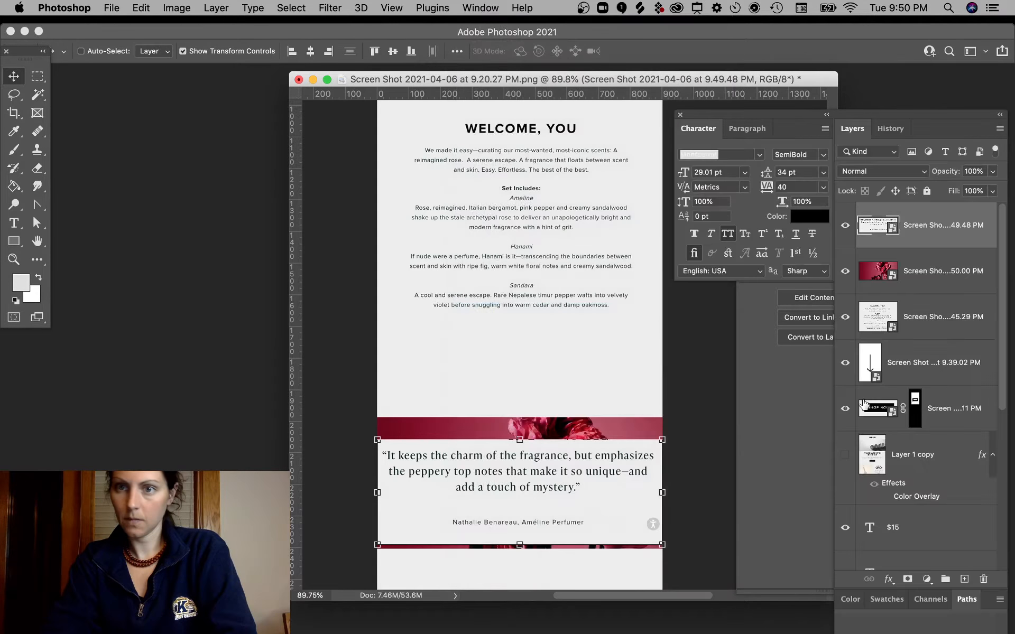
click(877, 171)
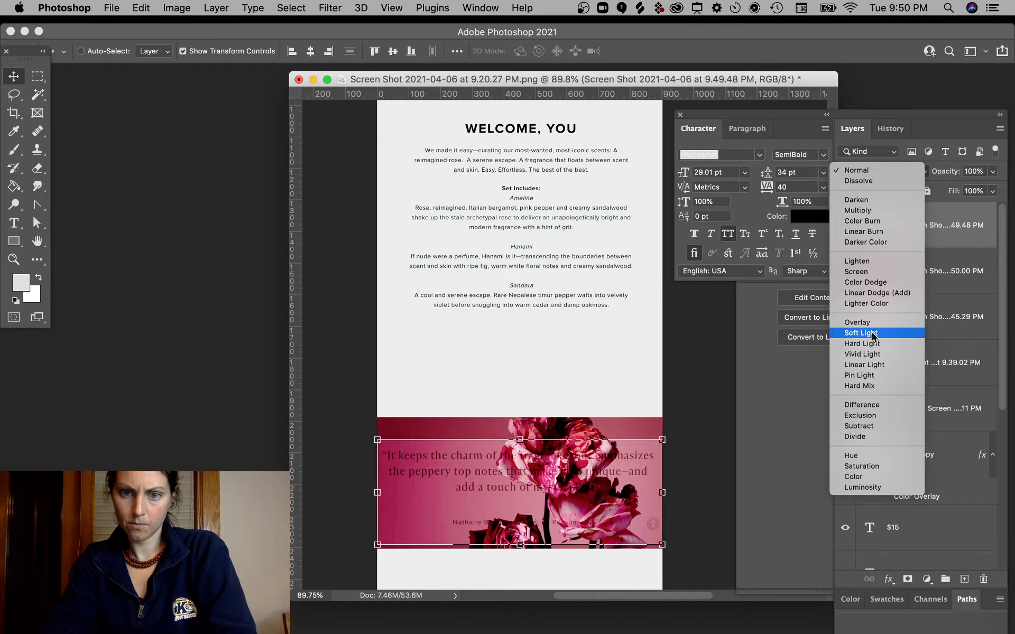
click(857, 435)
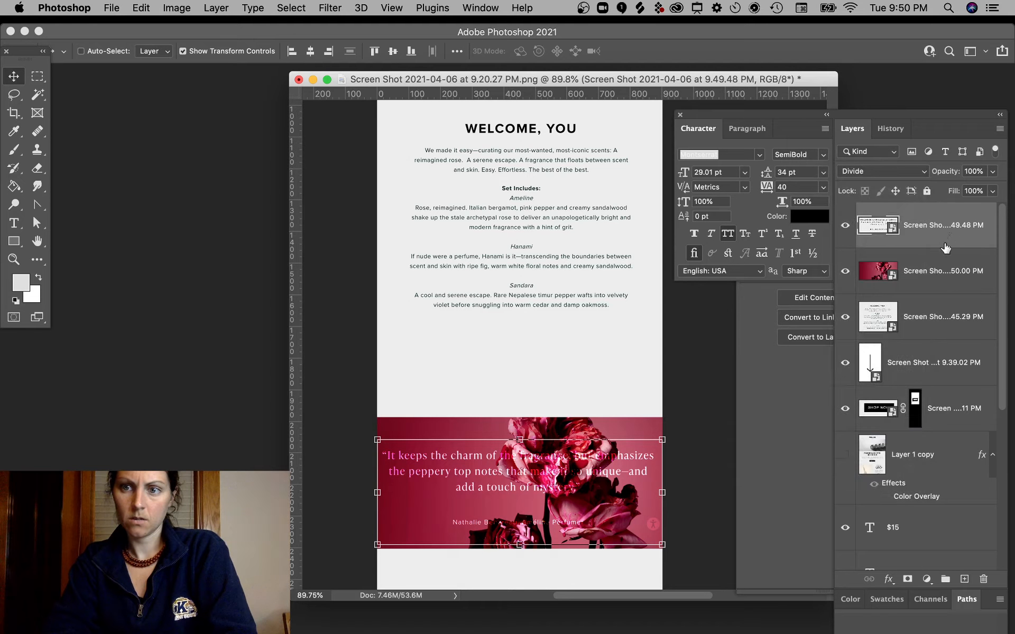
Duplicate the quote screenshot layer and hide the copy
drag(944, 216, 940, 211)
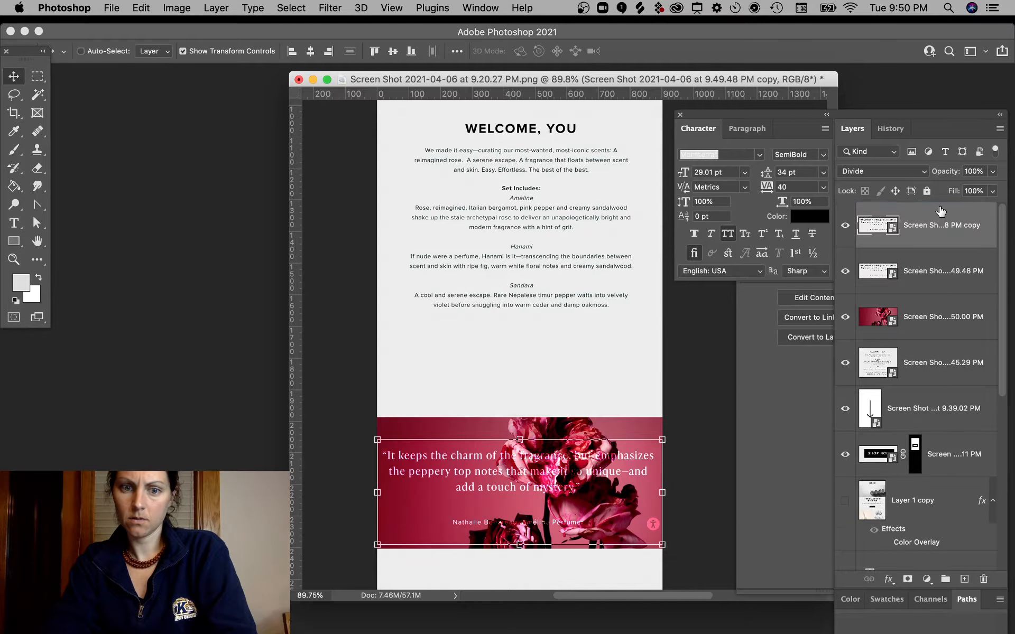
click(845, 225)
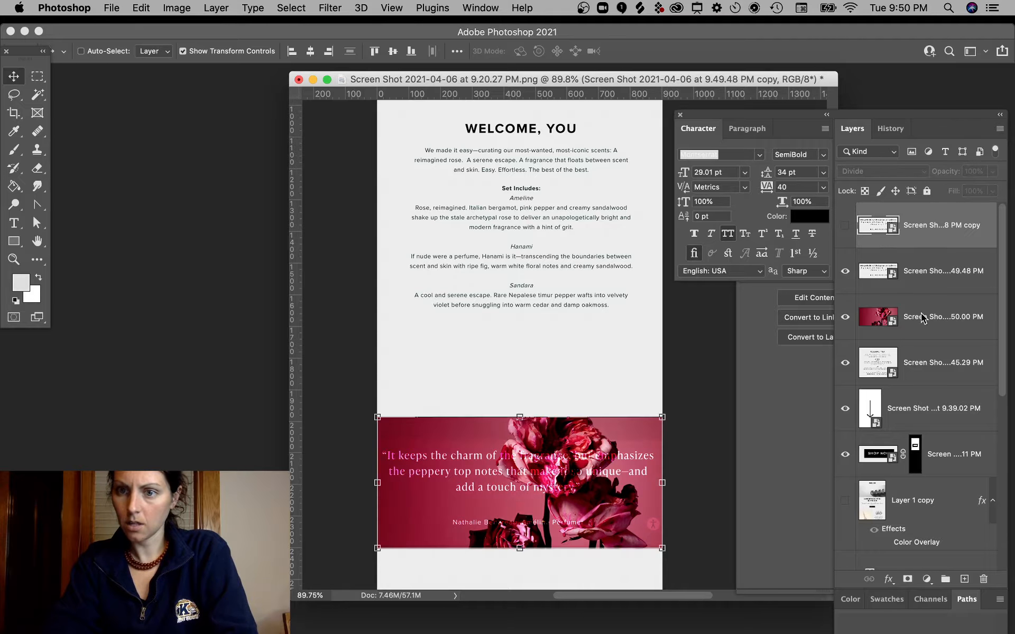
Rasterize the visible quote screenshot layer above the rose banner
click(929, 279)
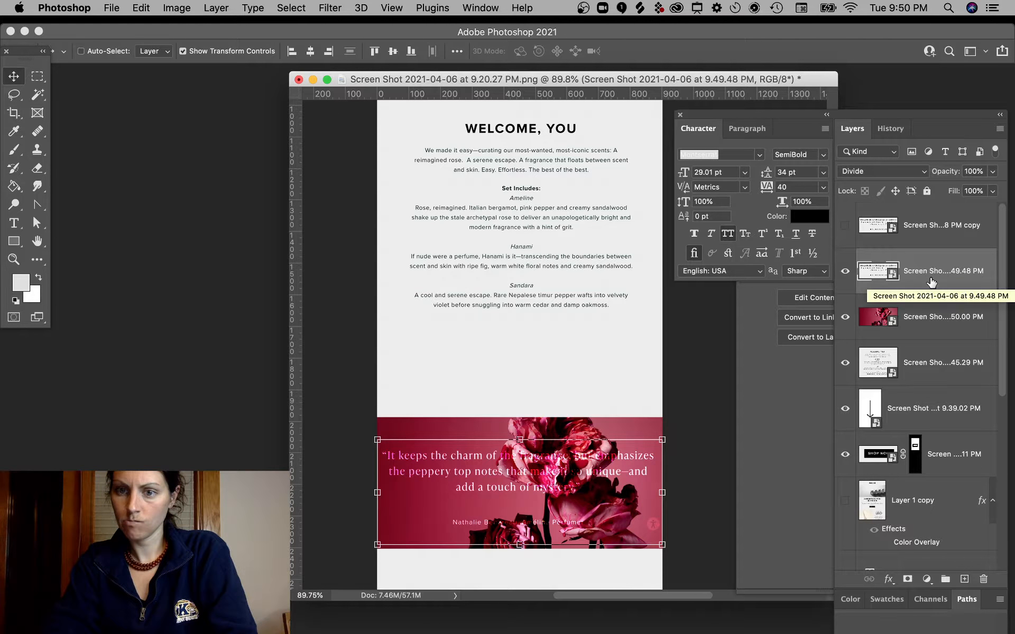
right_click(875, 274)
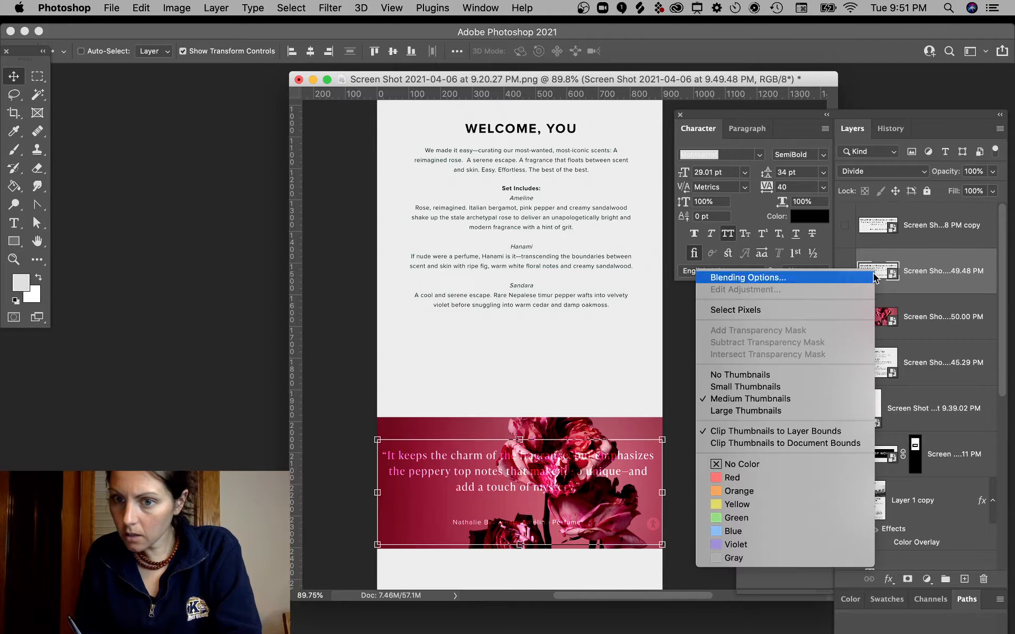
click(931, 289)
right_click(922, 283)
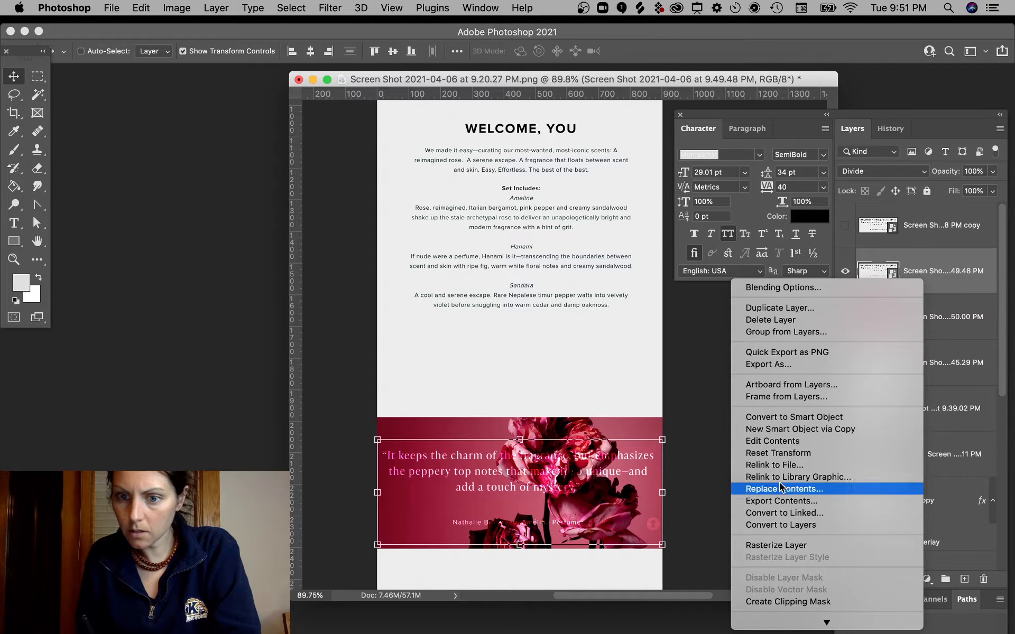
click(783, 545)
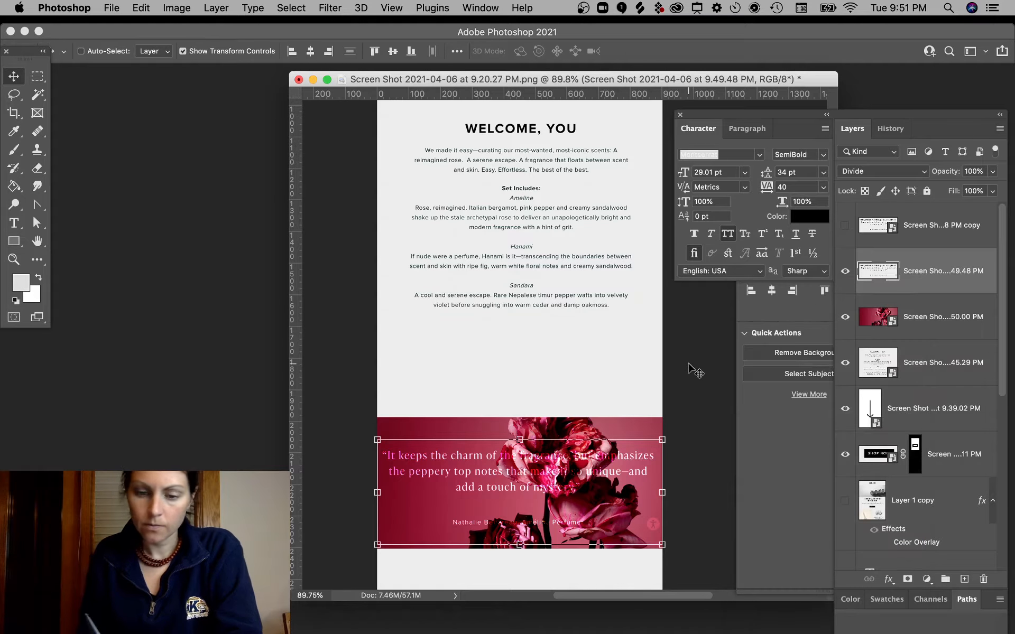
Select the Eraser tool and reduce its brush size to 100
key(e)
key(bracketleft)
key(bracketleft)
key(bracketleft)
key(bracketleft)
key(bracketleft)
key(bracketleft)
key(bracketleft)
key(bracketleft)
key(bracketleft)
key(bracketleft)
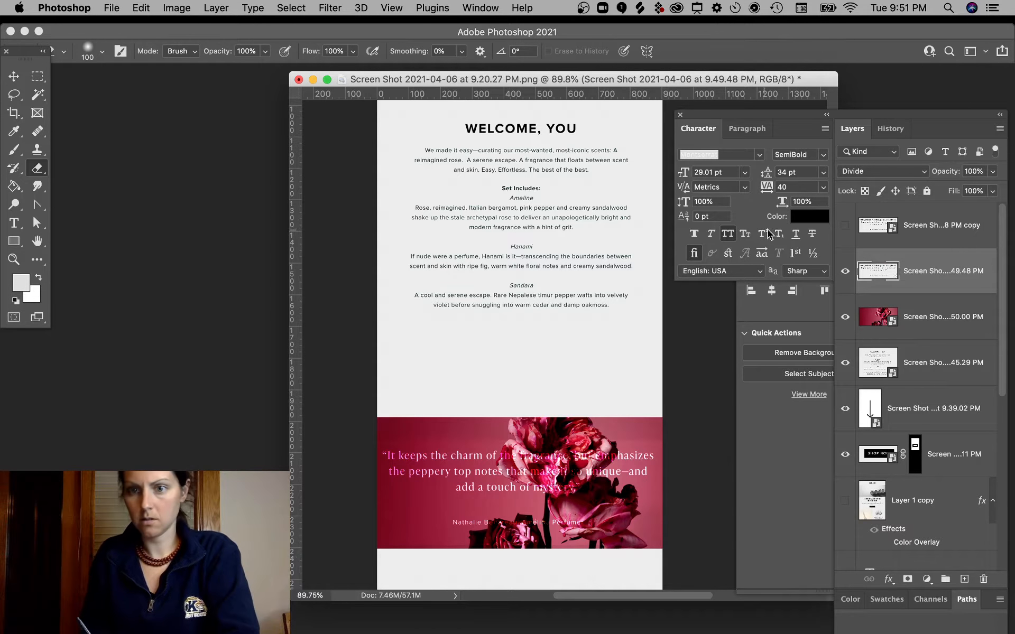
Lower the white Blend If limit for This Layer on the quote layer and set its blend mode to Color Burn
double_click(894, 316)
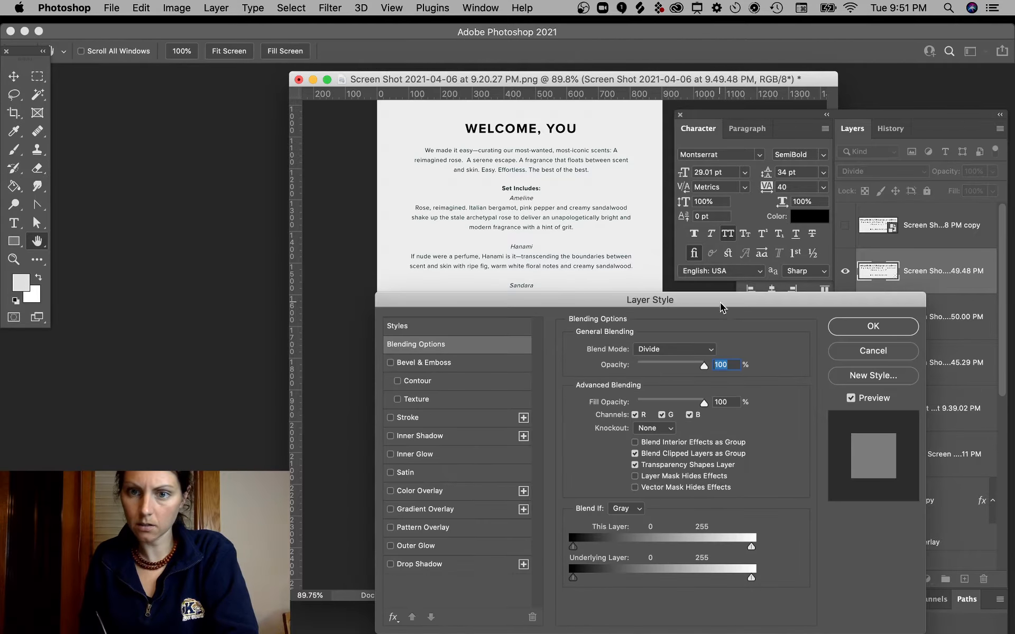
drag(722, 306, 855, 176)
drag(883, 417, 858, 420)
click(992, 195)
key(e)
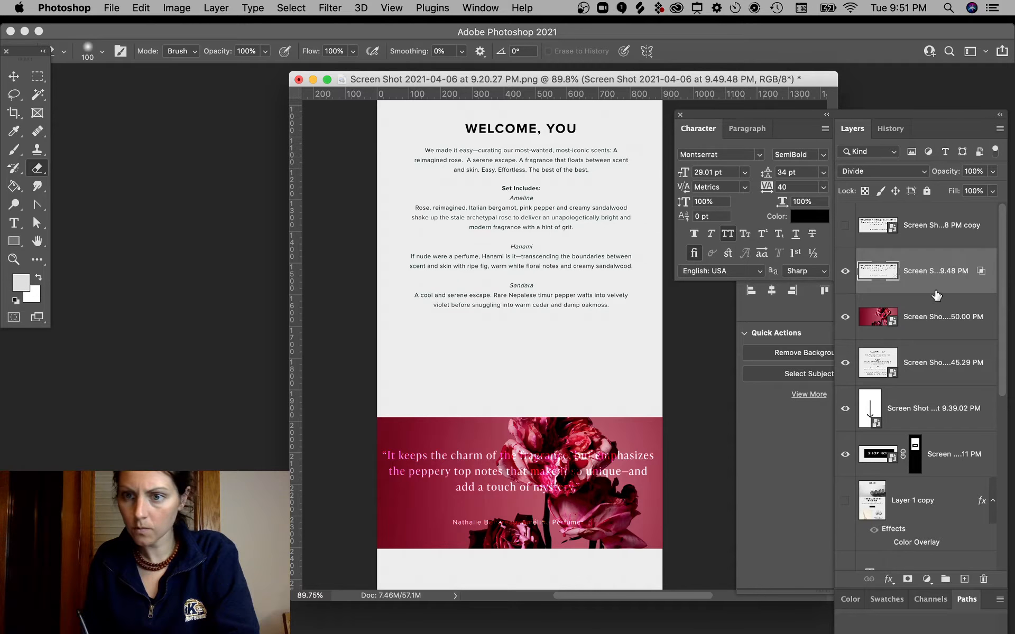
click(861, 172)
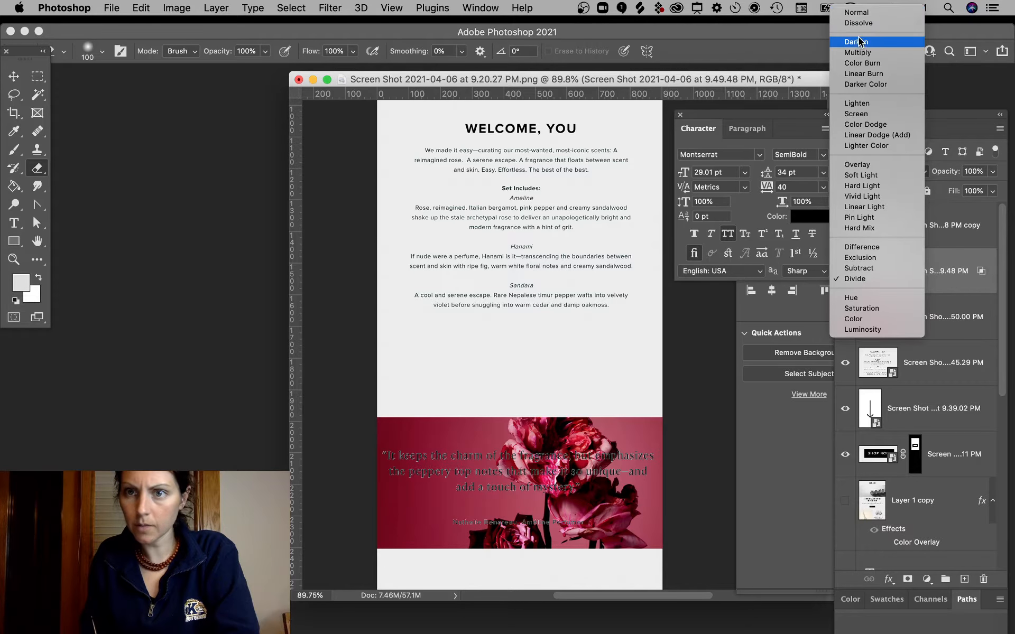
click(863, 64)
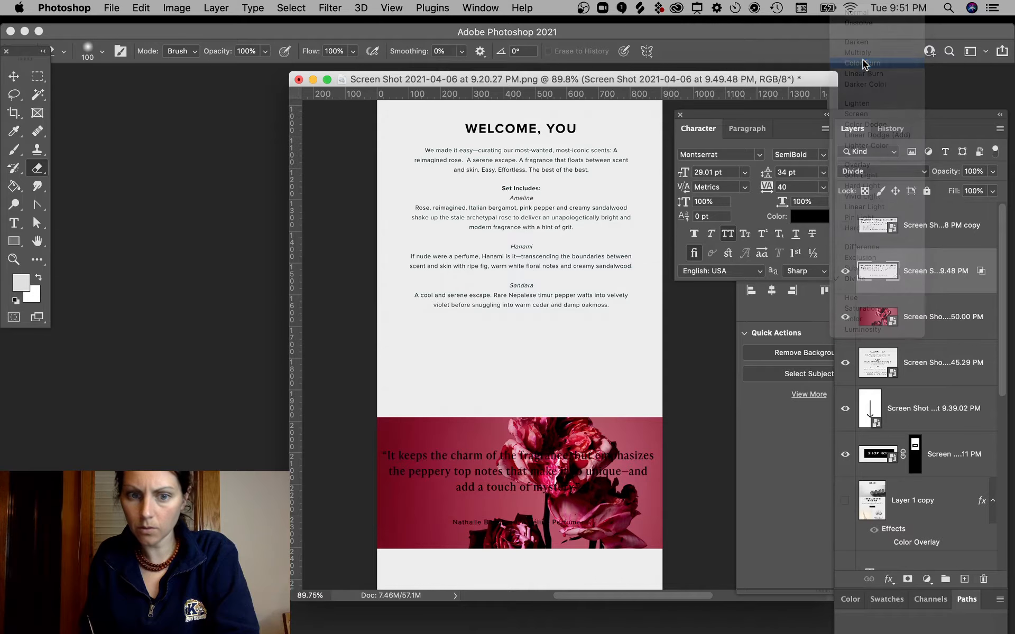
Try reducing the rose banner layer's opacity to 32% and 12%, and restore it to 100%
click(906, 319)
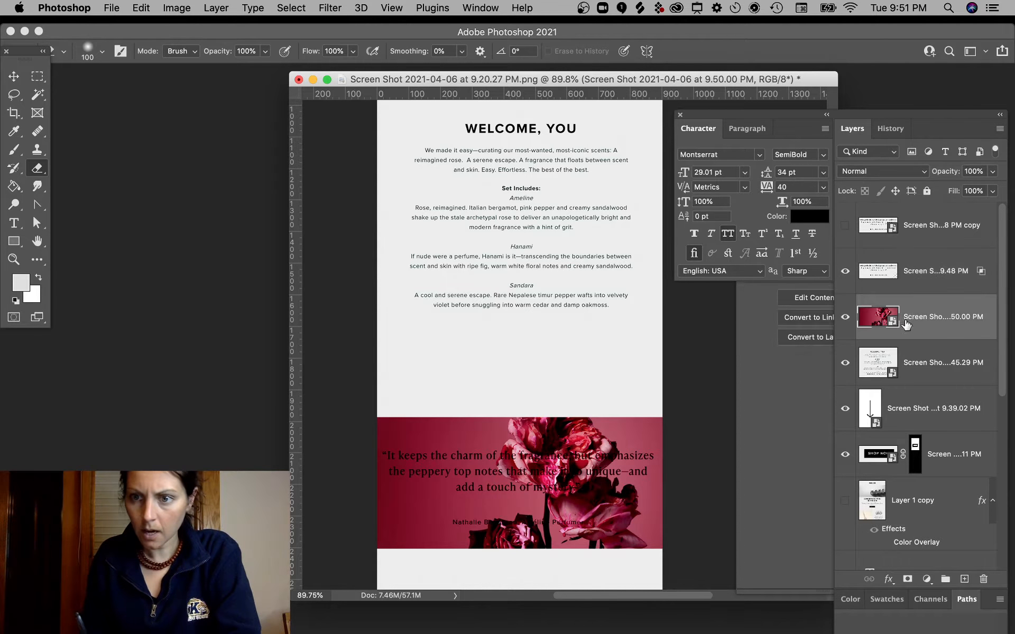
click(992, 171)
drag(994, 188, 941, 195)
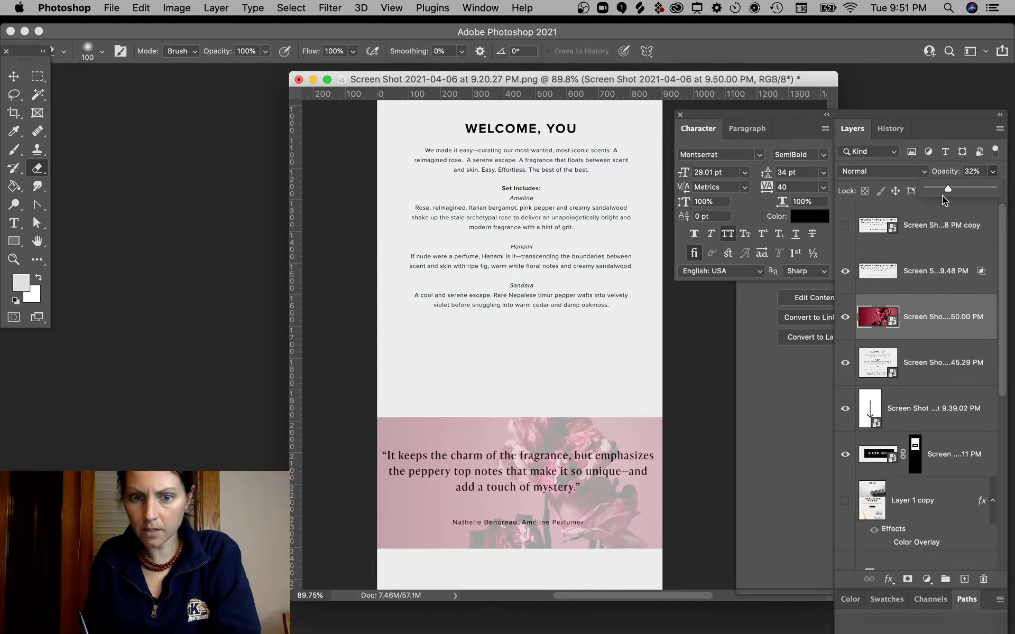
click(942, 197)
click(927, 192)
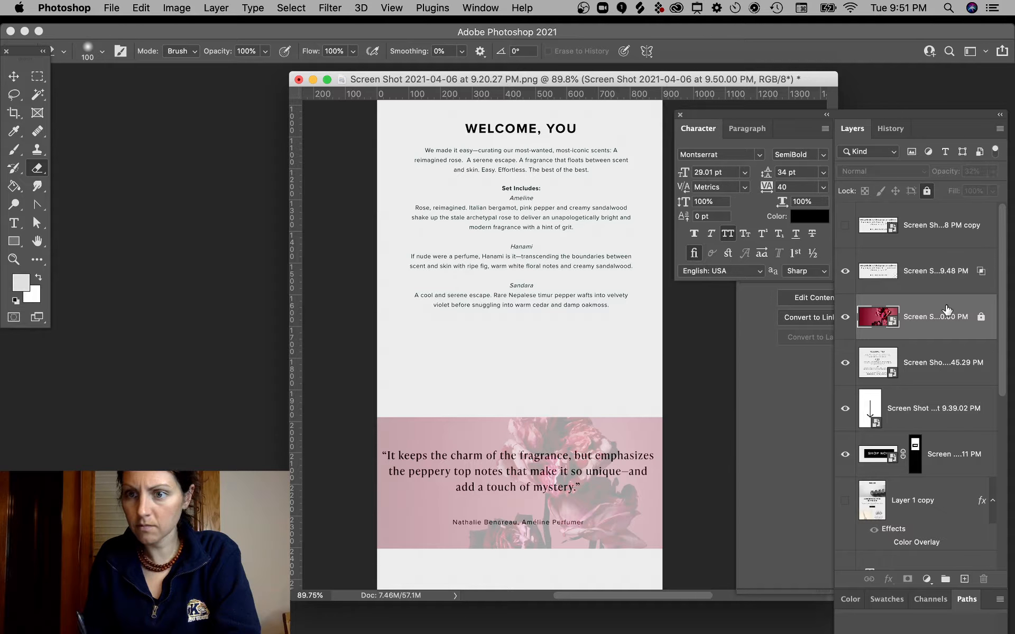
click(982, 318)
click(992, 171)
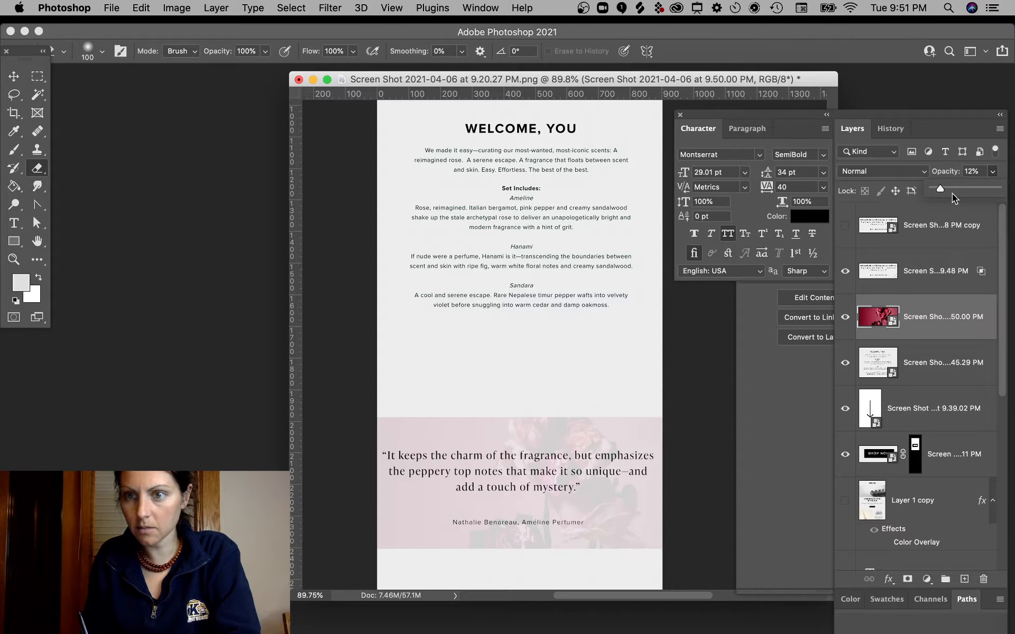
drag(985, 186, 1012, 239)
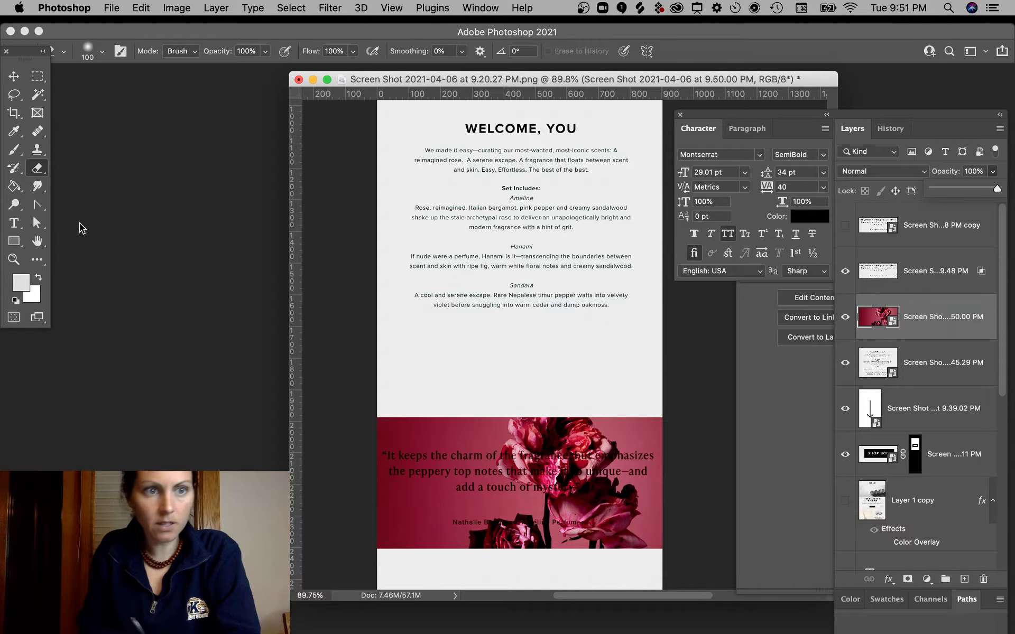
Scale the quote layer to about 87% and shift it slightly down within the rose banner
click(14, 76)
click(520, 479)
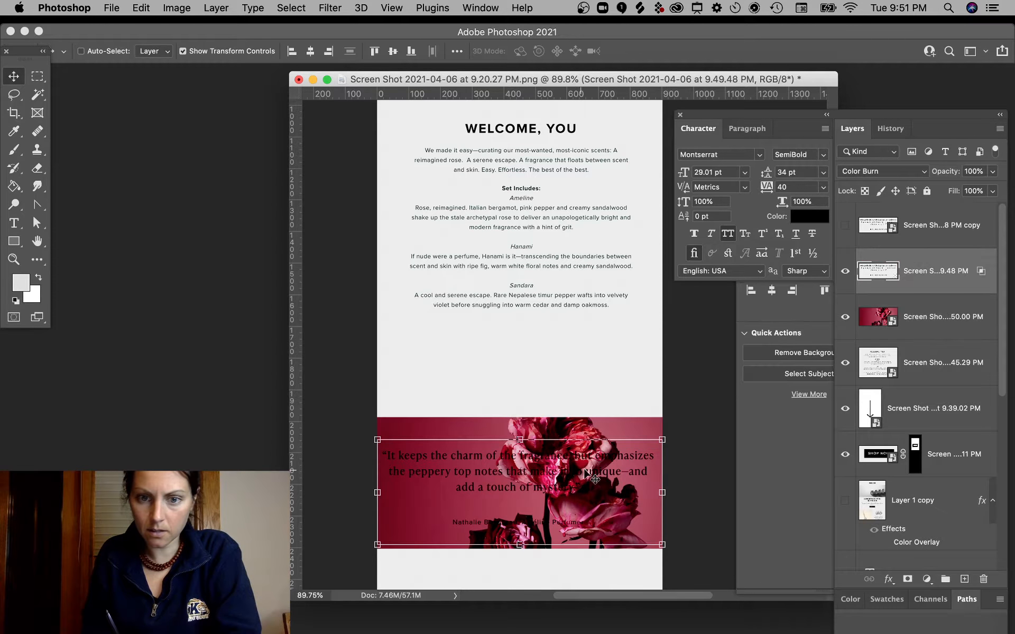
drag(662, 441, 645, 452)
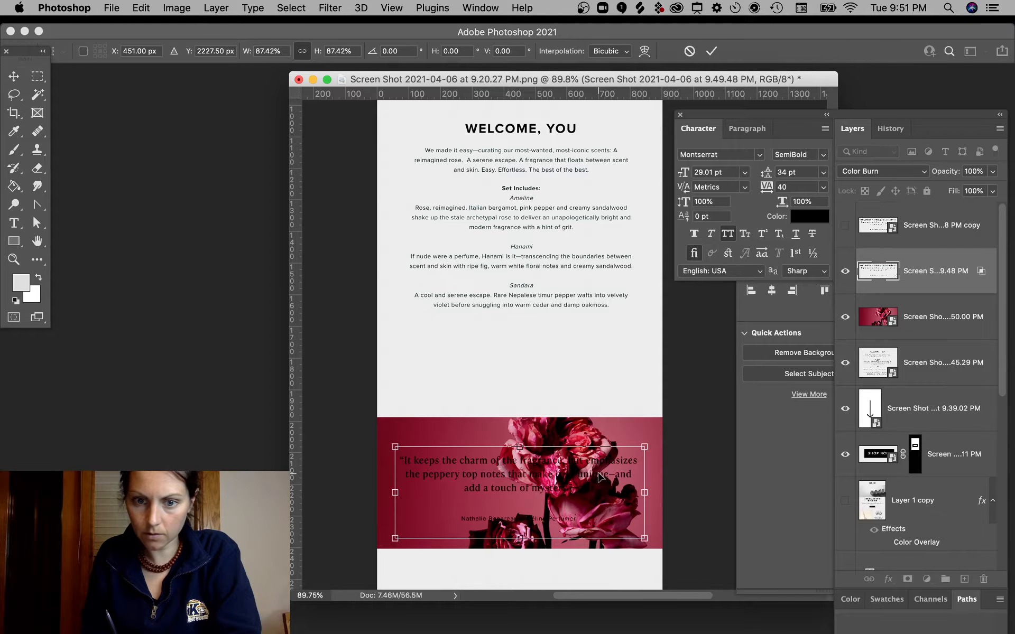
key(Return)
drag(580, 475, 579, 483)
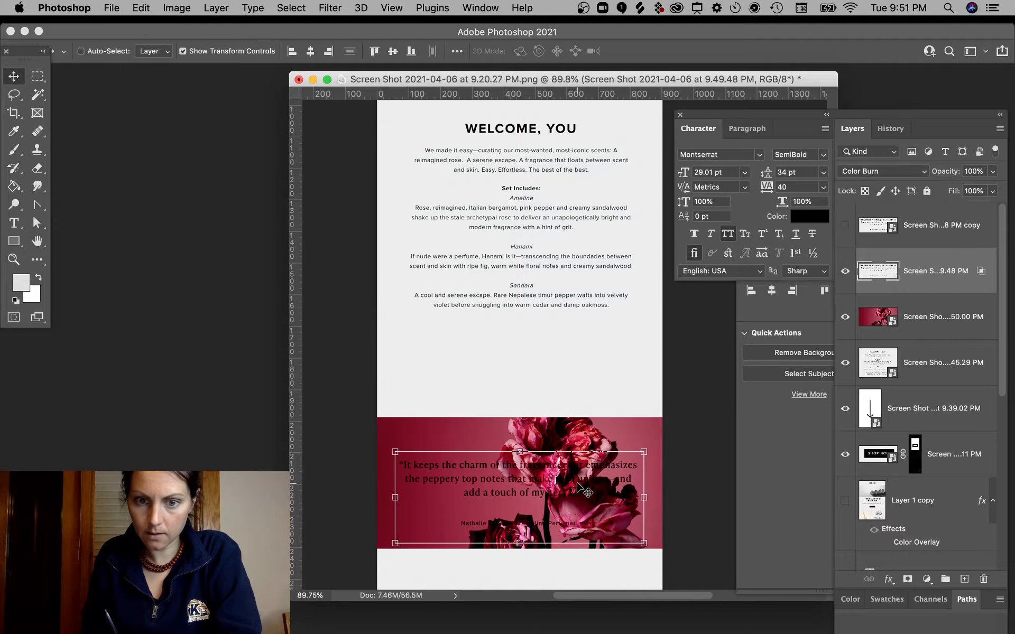
Create a new layer between the quote and the banner, and paint the banner's area with dark red sampled from the image
click(629, 447)
super+click(878, 316)
click(964, 579)
key(i)
click(388, 524)
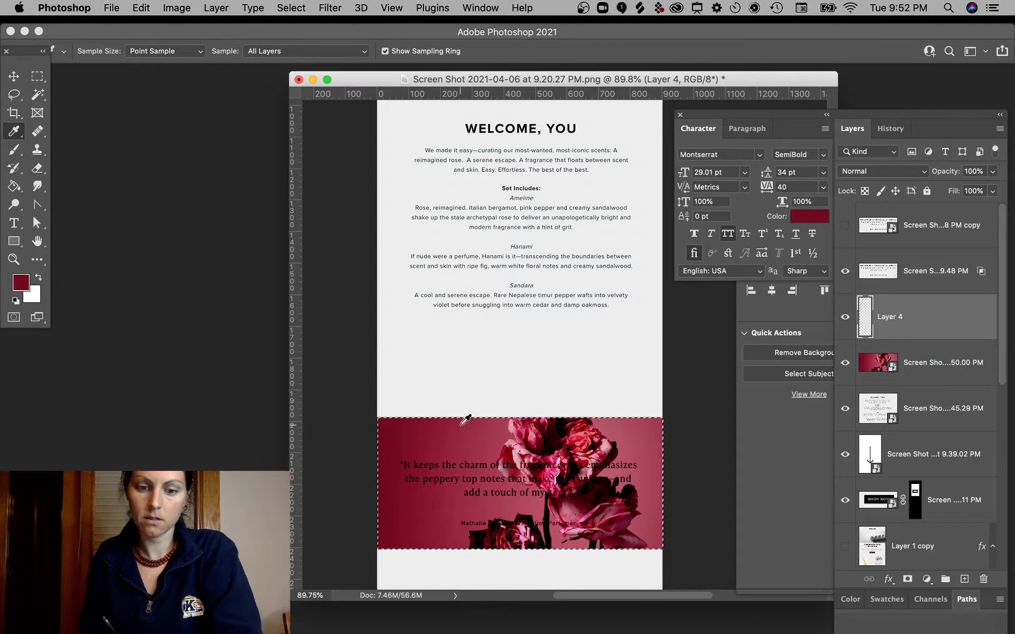
key(b)
mouse_move(472, 444)
mouse_down()
mouse_move(485, 441)
mouse_move(476, 430)
mouse_move(442, 419)
mouse_move(703, 440)
mouse_move(680, 562)
mouse_move(734, 424)
mouse_up()
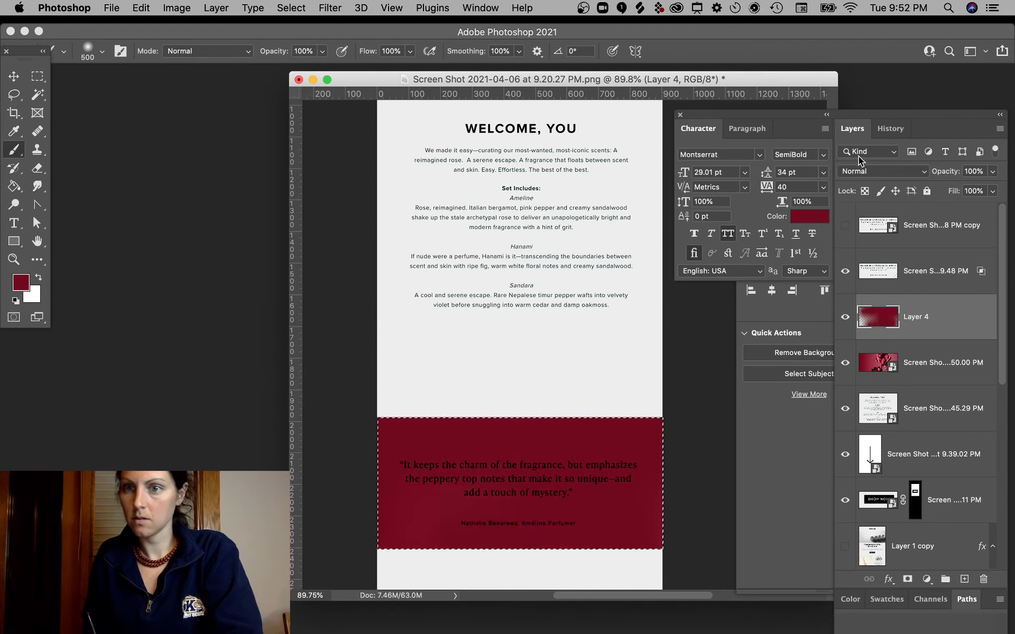
Set the painted overlay layer's blend mode to Multiply and its opacity to 27%
click(872, 172)
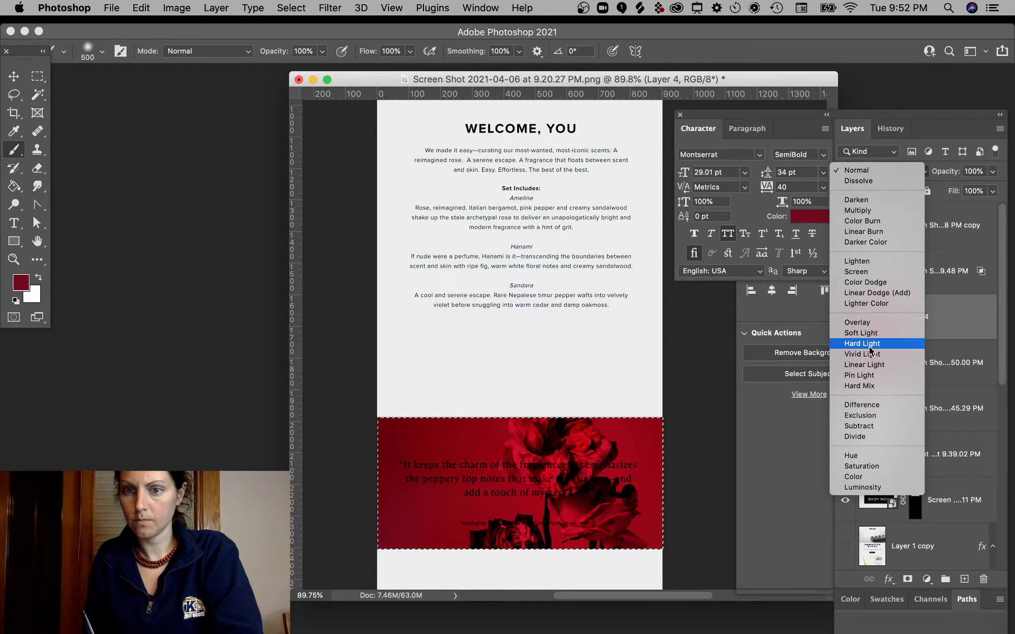
click(856, 210)
drag(992, 172, 944, 194)
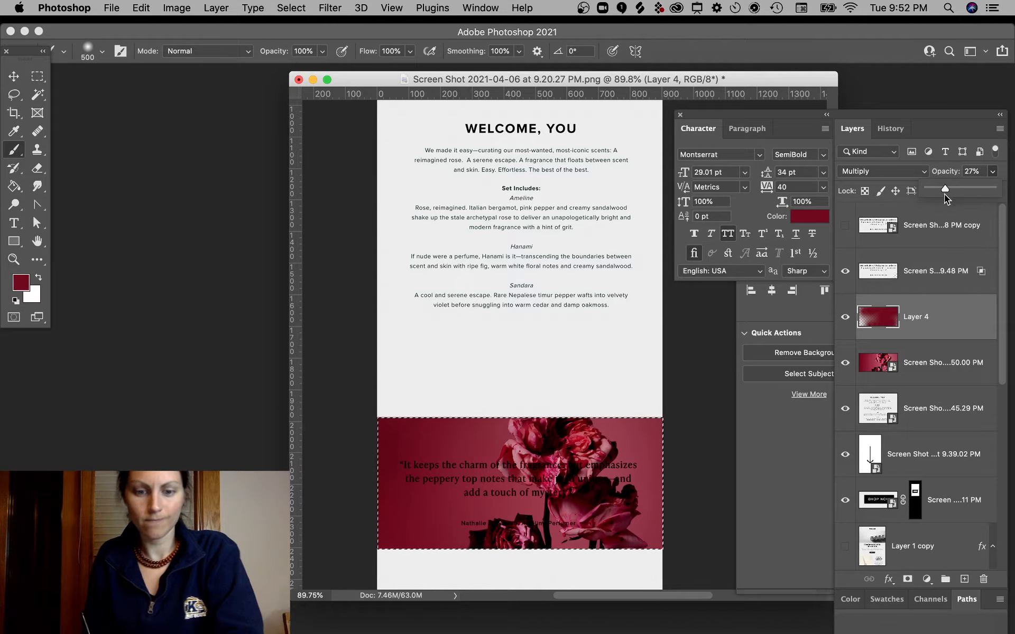
Repaint the overlay with black sampled from the banner and set the layer's opacity to 37%
key(i)
click(478, 533)
key(b)
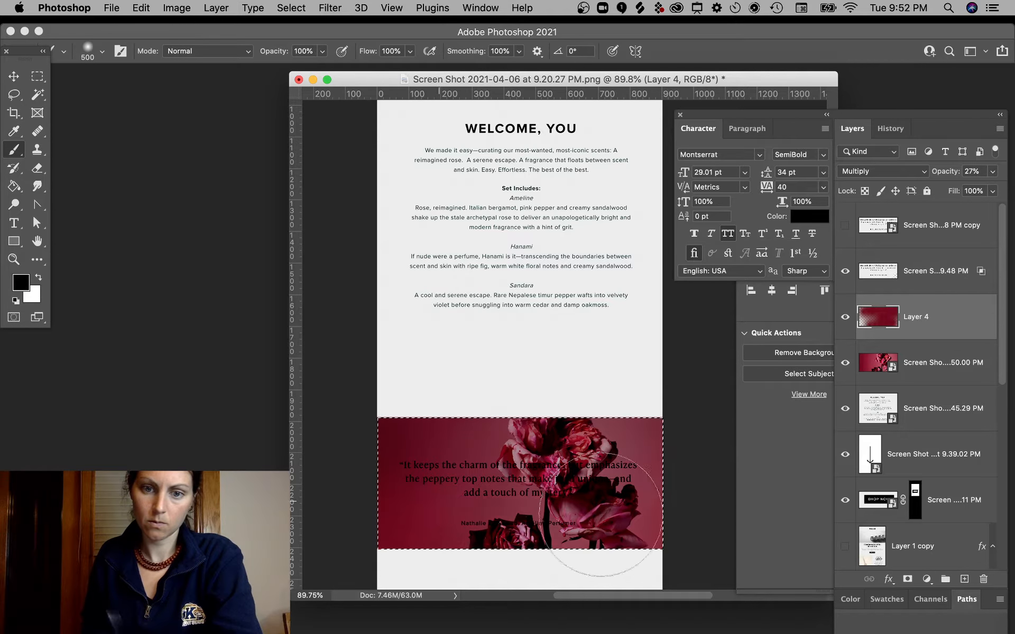
drag(363, 532, 713, 532)
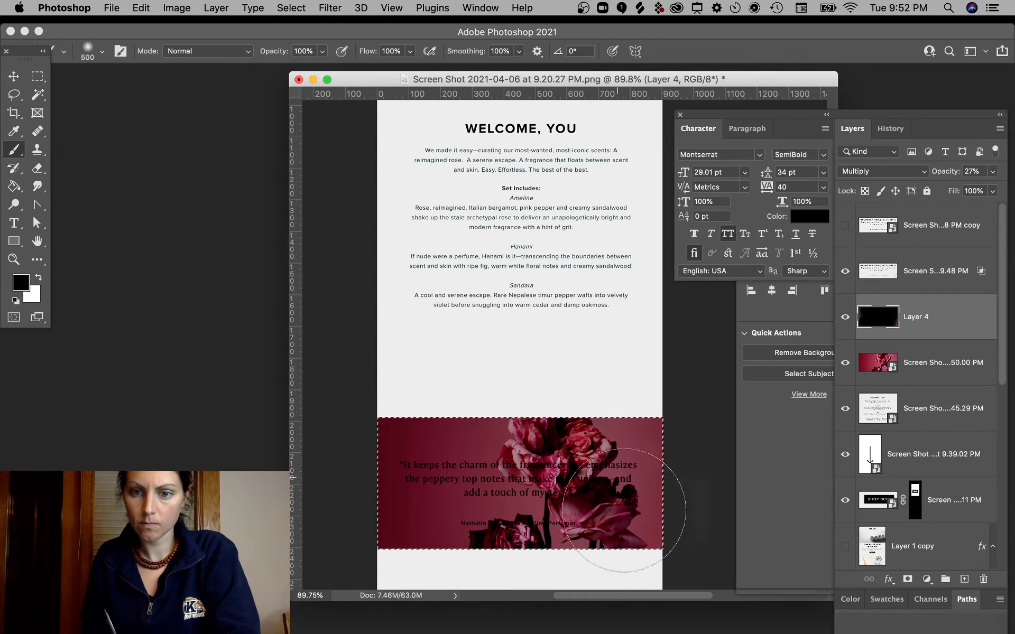
click(993, 172)
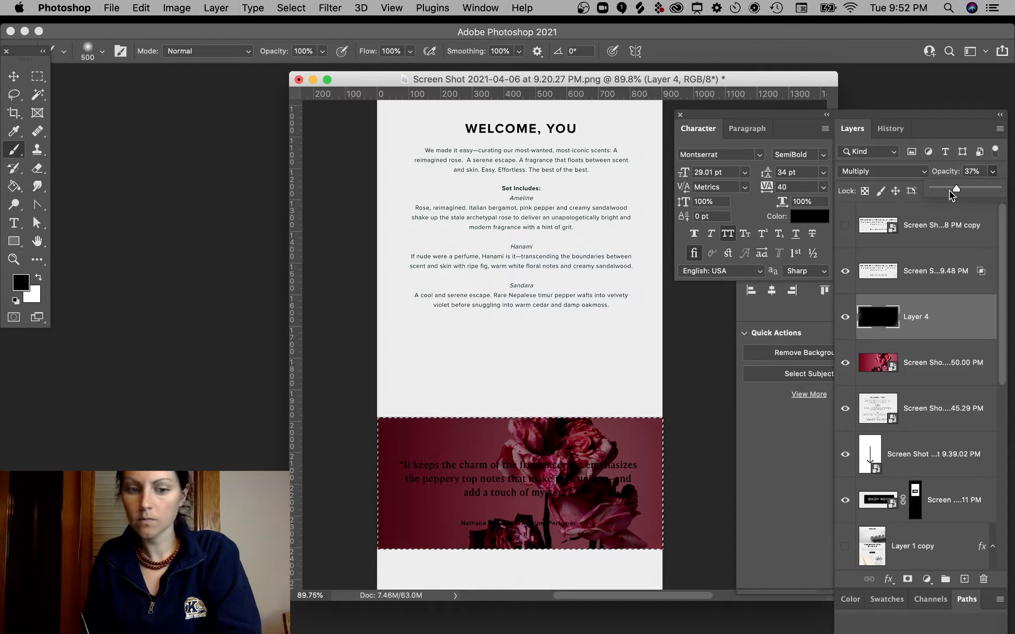
Erase most of the black overlay with an 800 px soft eraser, leaving shading near the lower edge, and clear the selection
key(e)
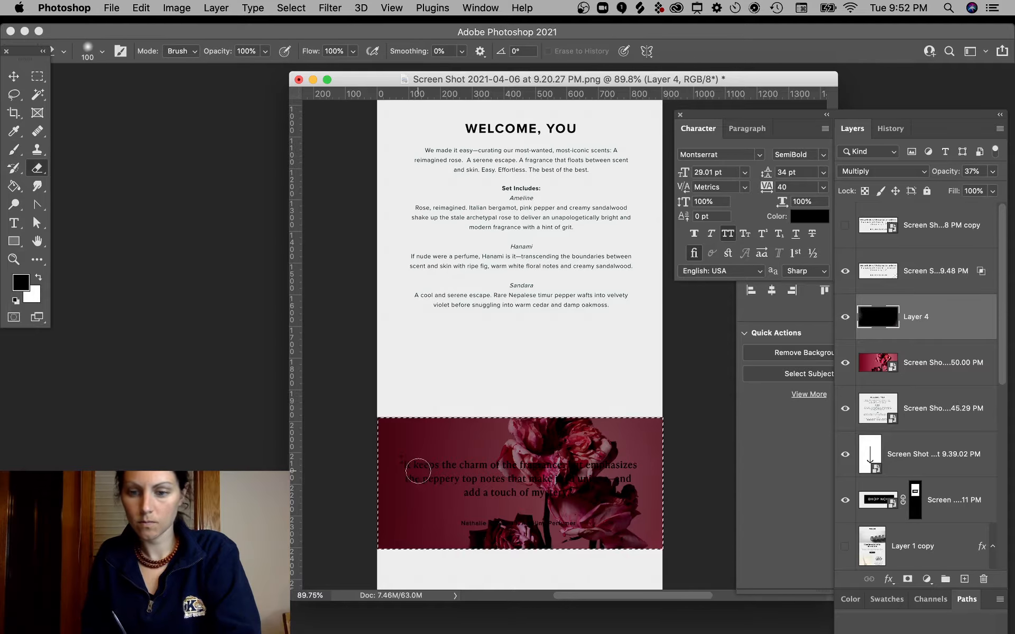
key(bracketright)
key(bracketright)
key(bracketright)
key(bracketright)
key(bracketright)
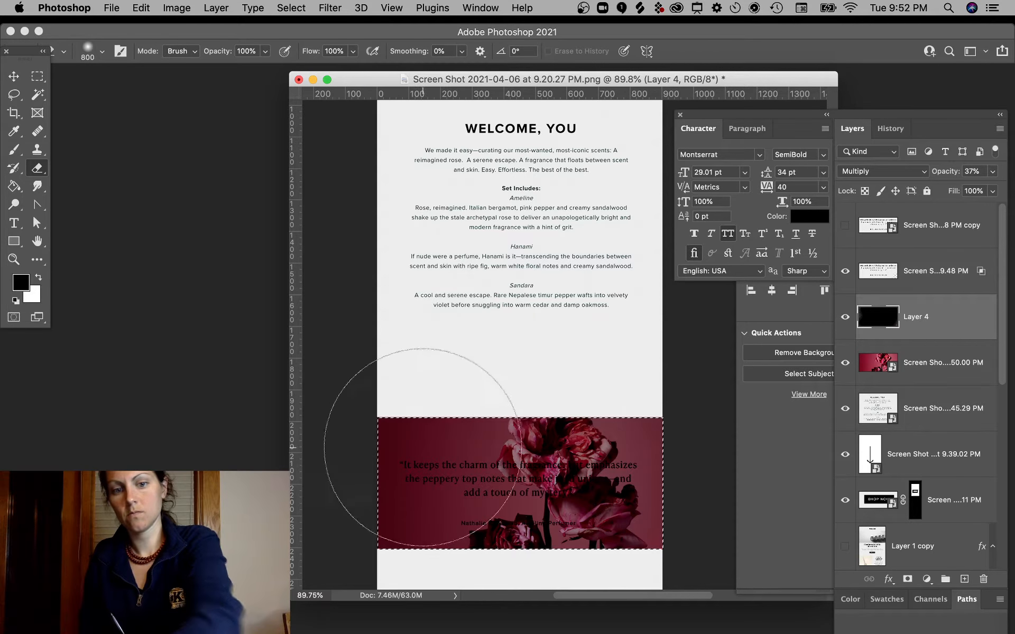
mouse_move(421, 449)
mouse_down()
mouse_move(436, 433)
mouse_move(371, 460)
mouse_up()
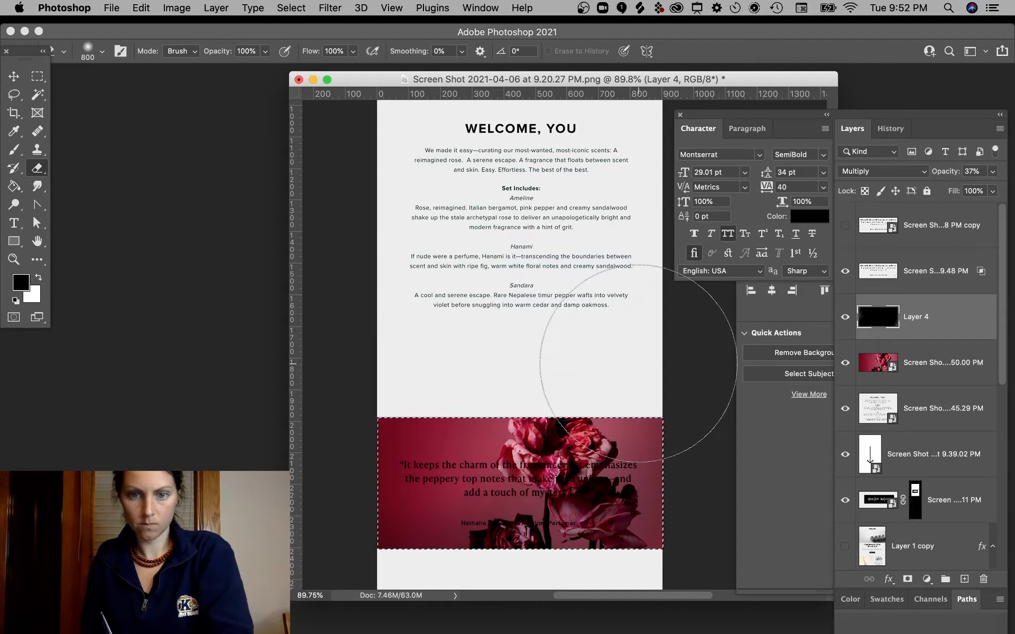
drag(579, 487, 580, 491)
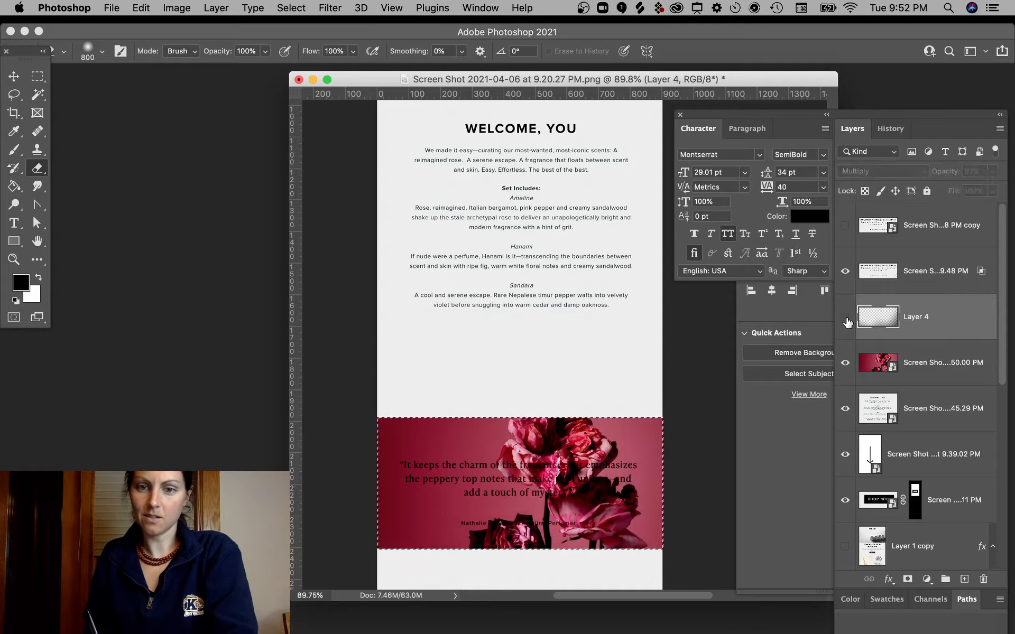
click(36, 75)
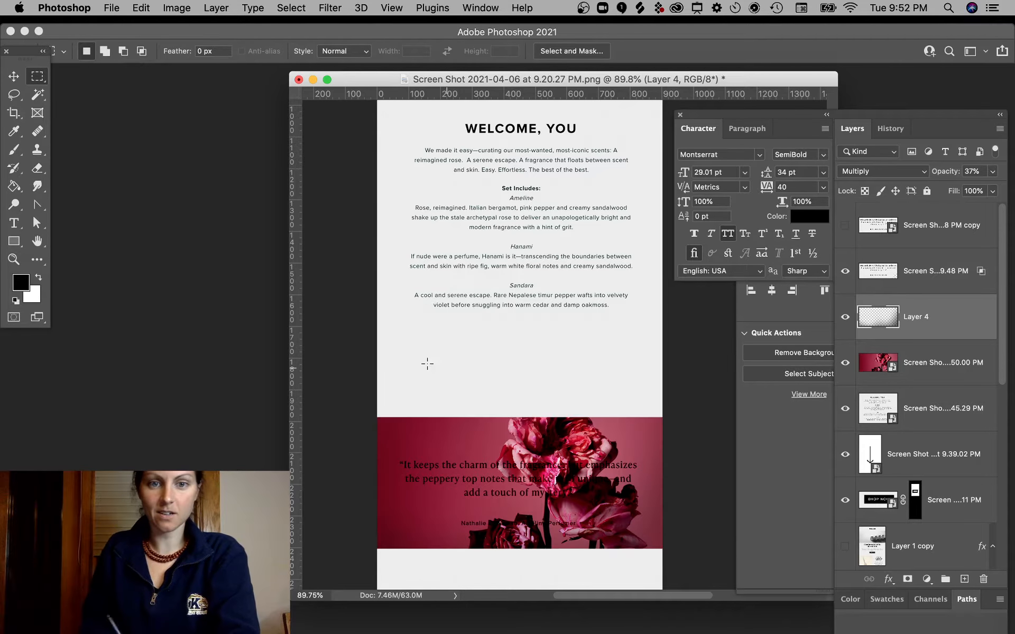
click(14, 75)
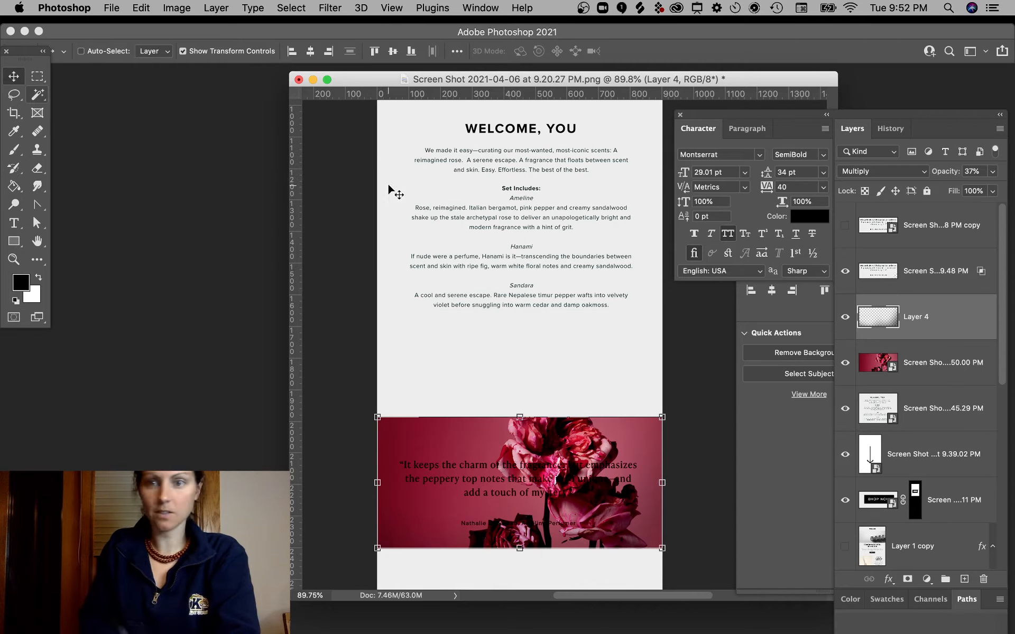
Add an Invert adjustment layer above the quote layer and clip it to that layer
click(941, 281)
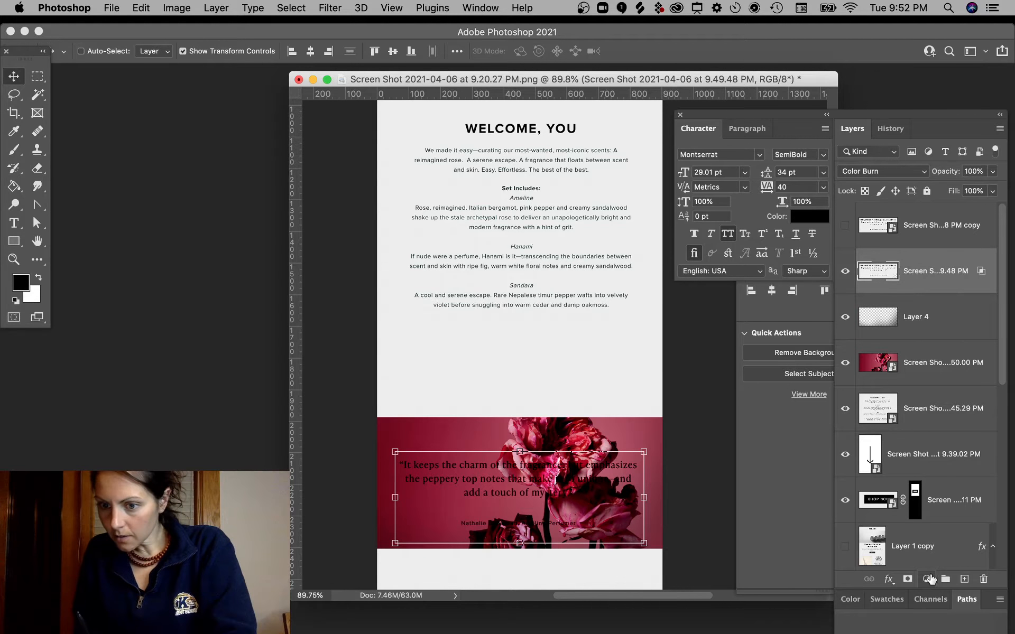
click(930, 580)
click(930, 531)
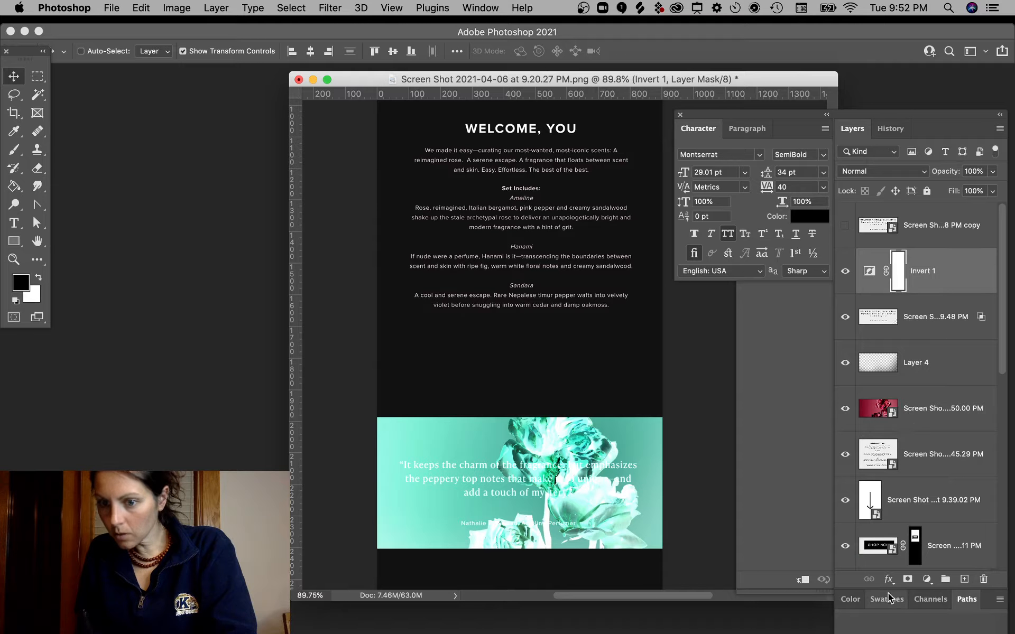
drag(910, 120, 883, 308)
click(793, 232)
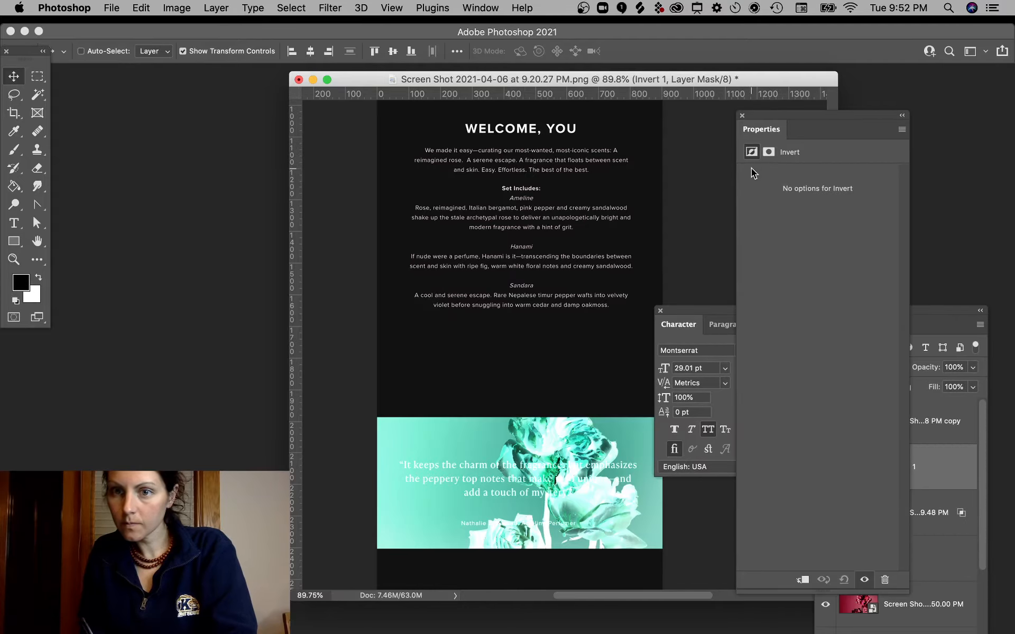
click(802, 580)
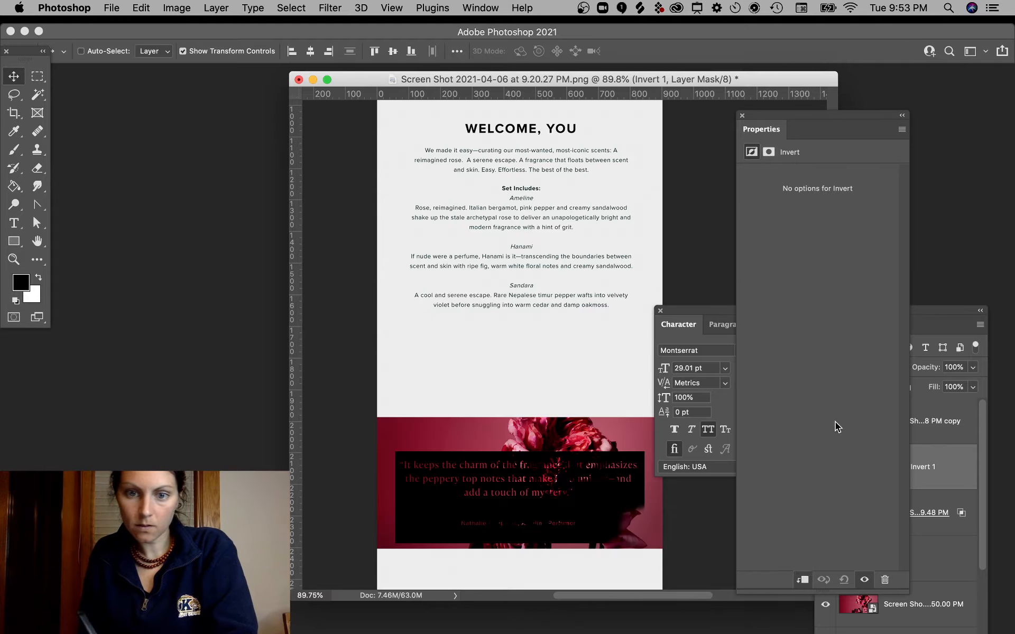
Try grouping the Invert adjustment with the quote layer and setting the group's blend mode to Screen, and undo both changes
click(930, 309)
drag(917, 314, 926, 183)
key(super+g)
click(876, 239)
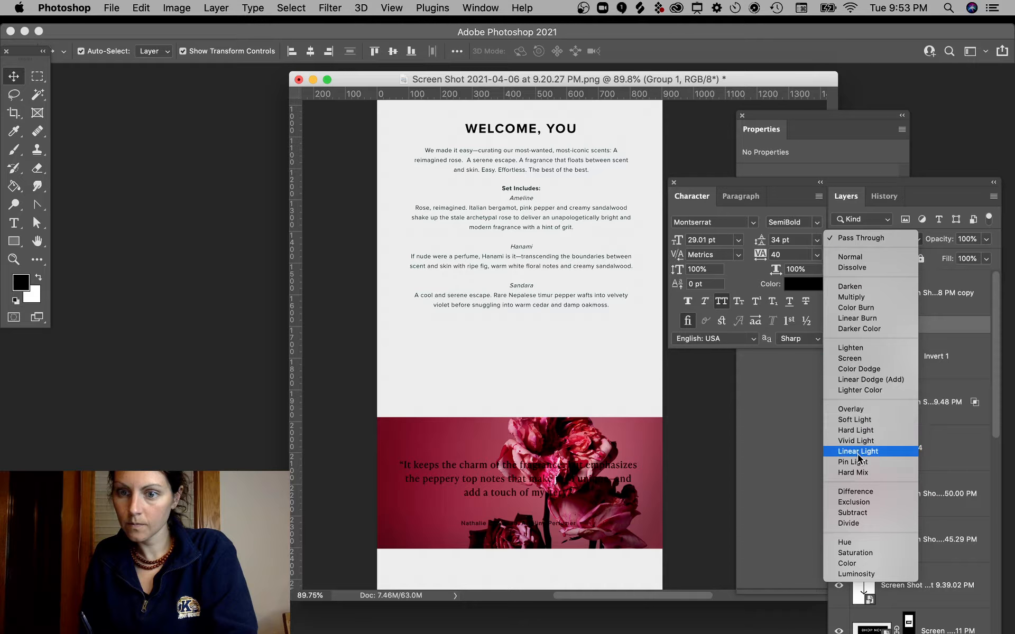
click(847, 362)
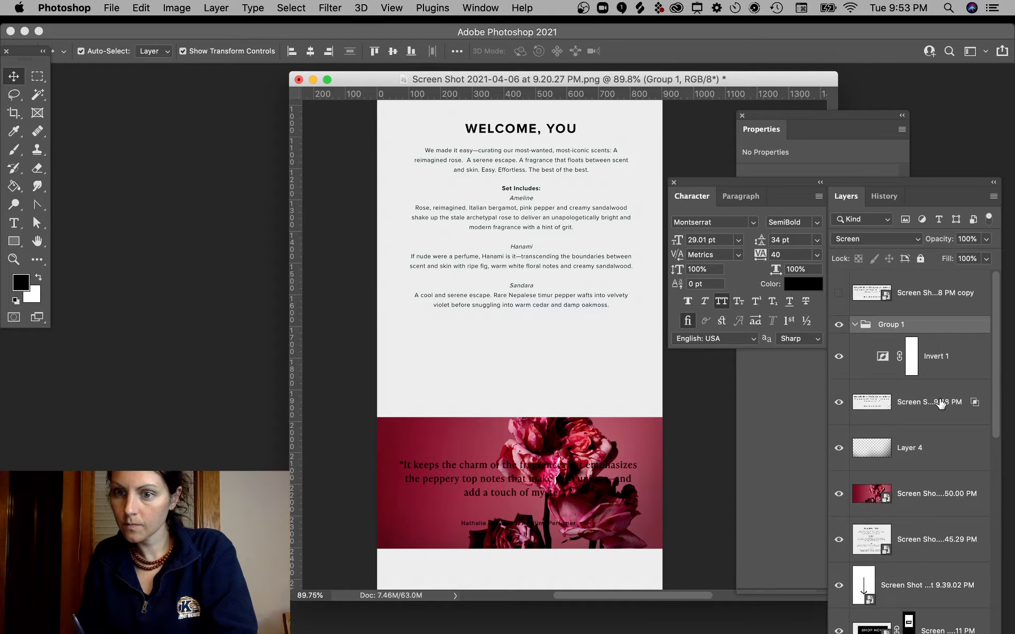
click(874, 415)
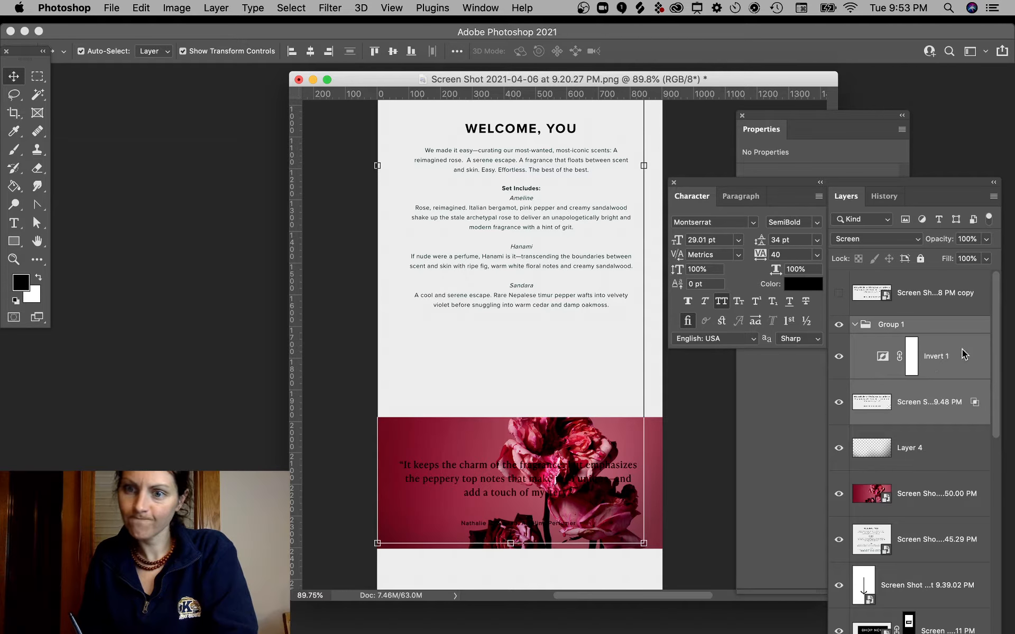
key(super+z)
key(super+z)
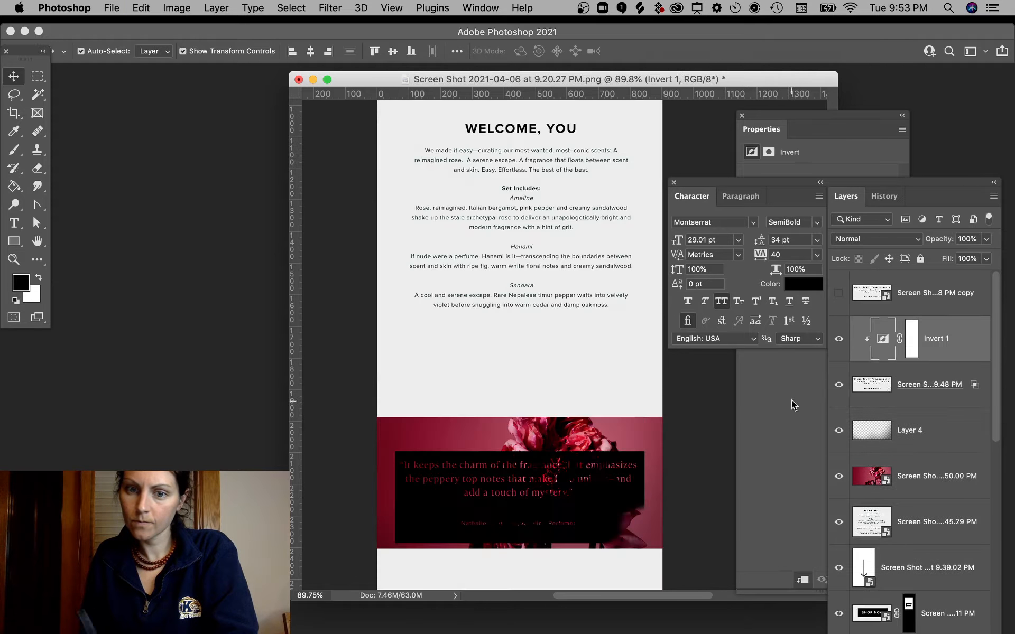
Add a blank layer beneath the quote layer and select it together with the quote layer
double_click(926, 401)
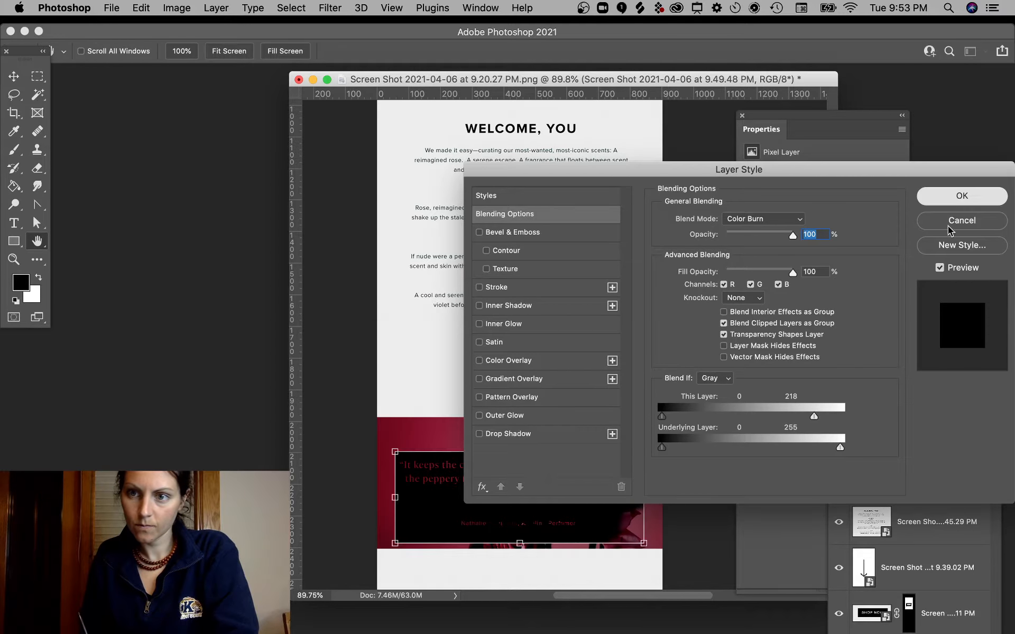
click(961, 195)
drag(918, 174, 908, 84)
click(948, 552)
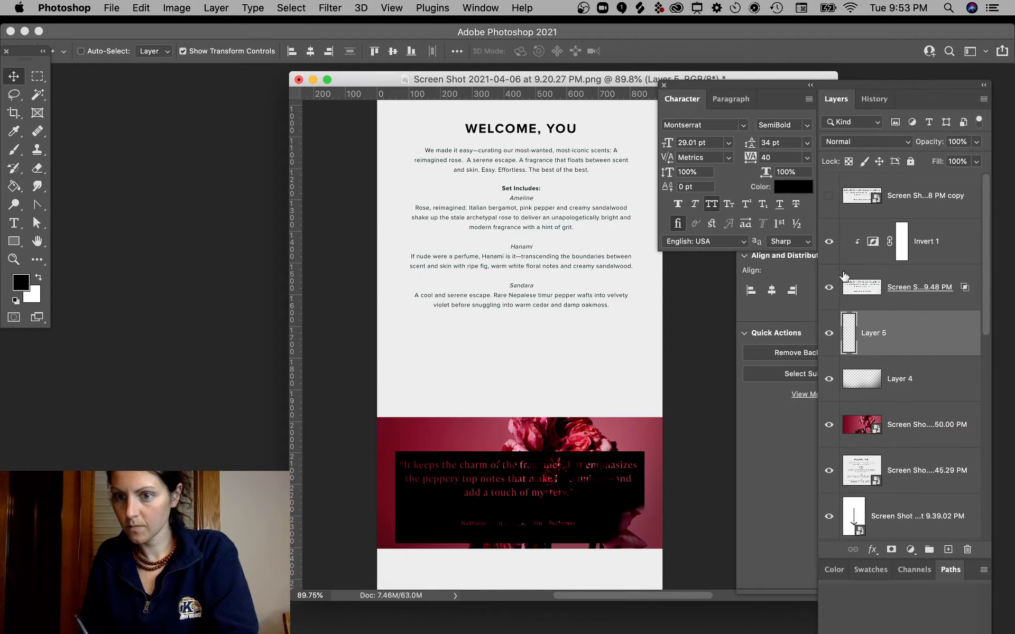
shift+click(916, 305)
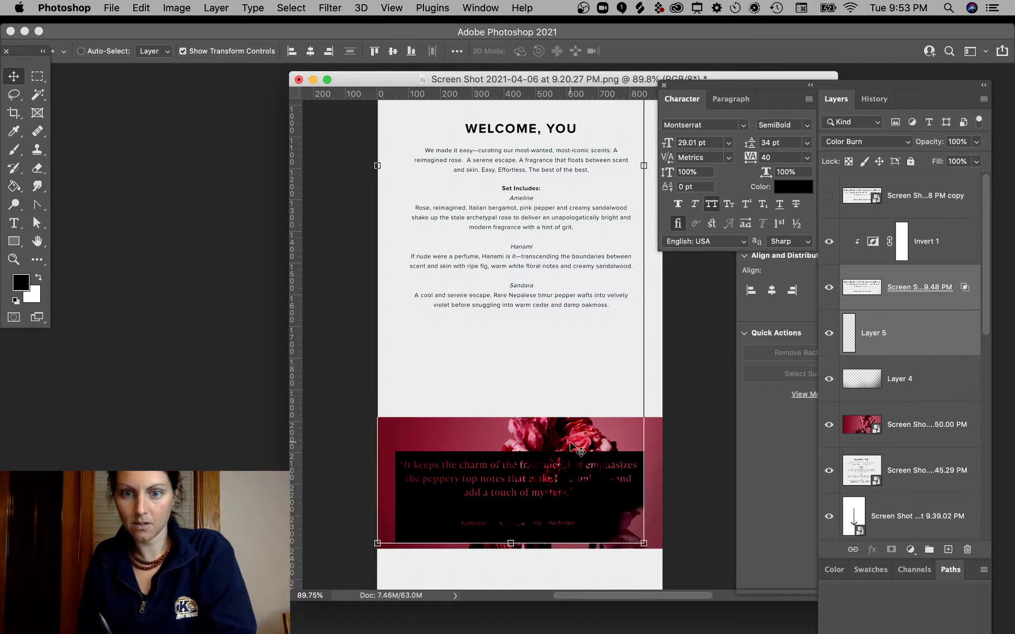
click(928, 389)
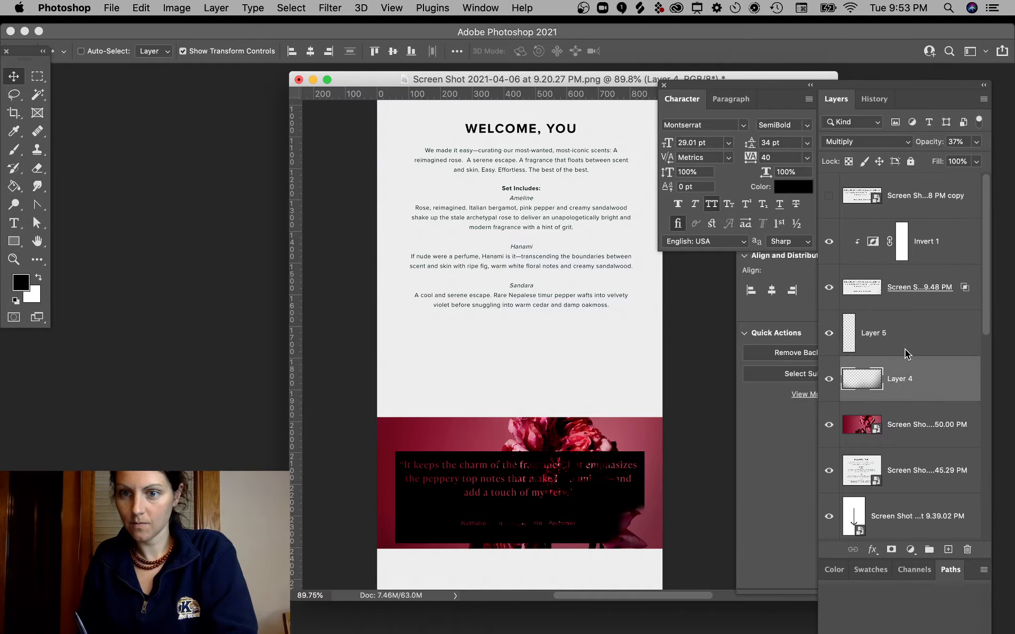
click(907, 353)
super+click(906, 300)
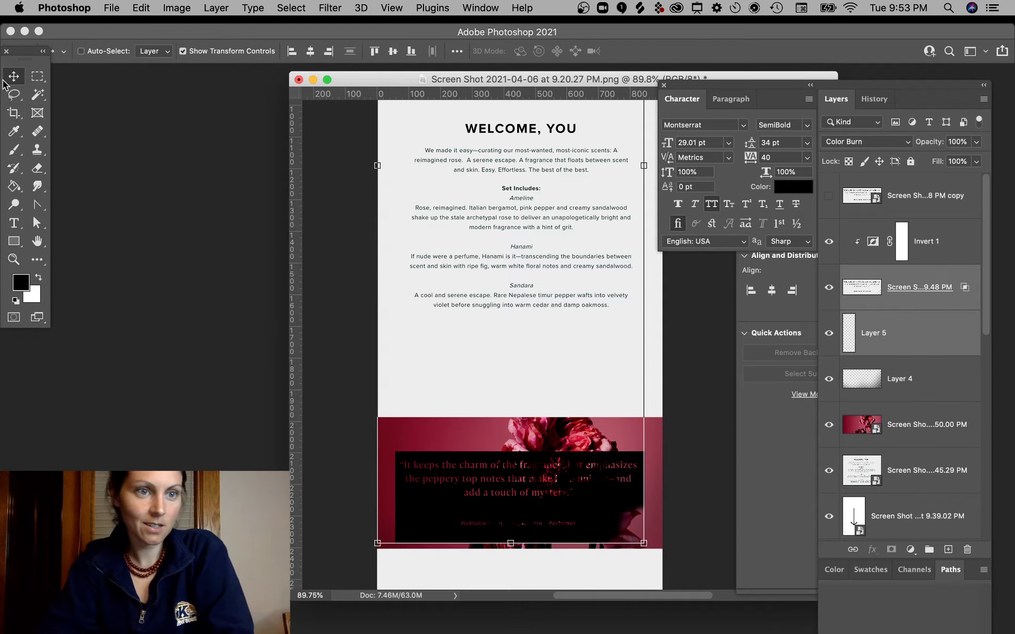
click(335, 229)
click(623, 490)
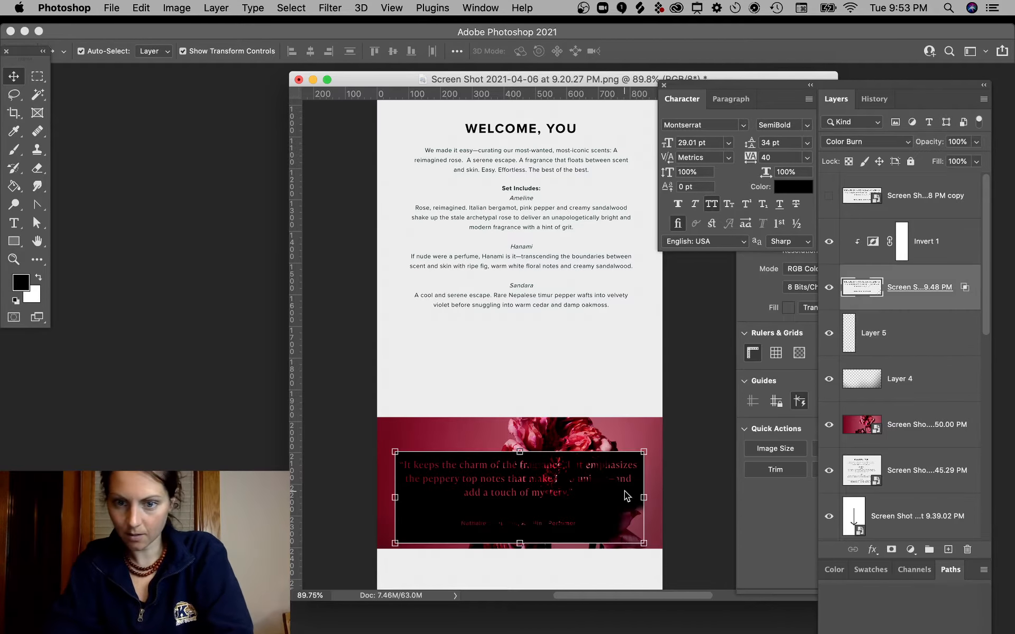
super+click(906, 353)
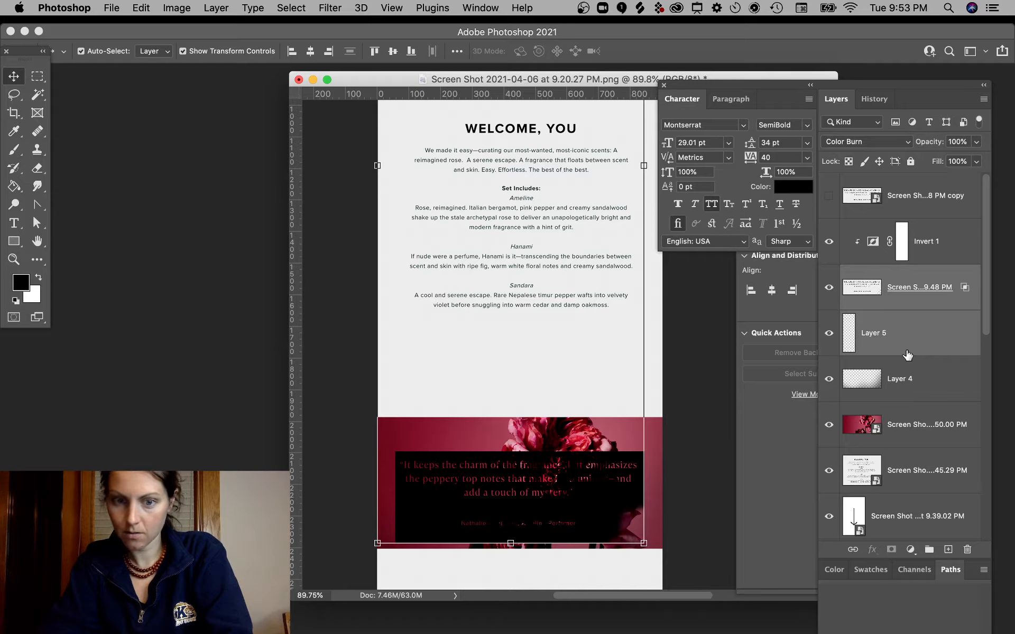
Compare the banner with the quote layer and its copy toggled, leaving only the original quote shown and hiding the Invert adjustment and blank layer
click(829, 287)
click(828, 332)
click(713, 356)
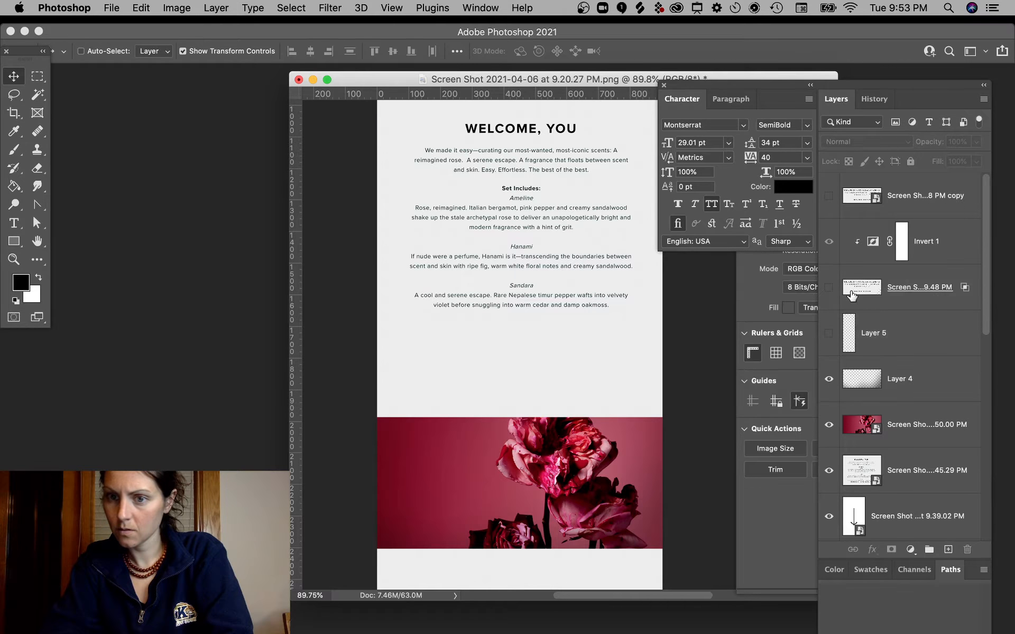
click(829, 196)
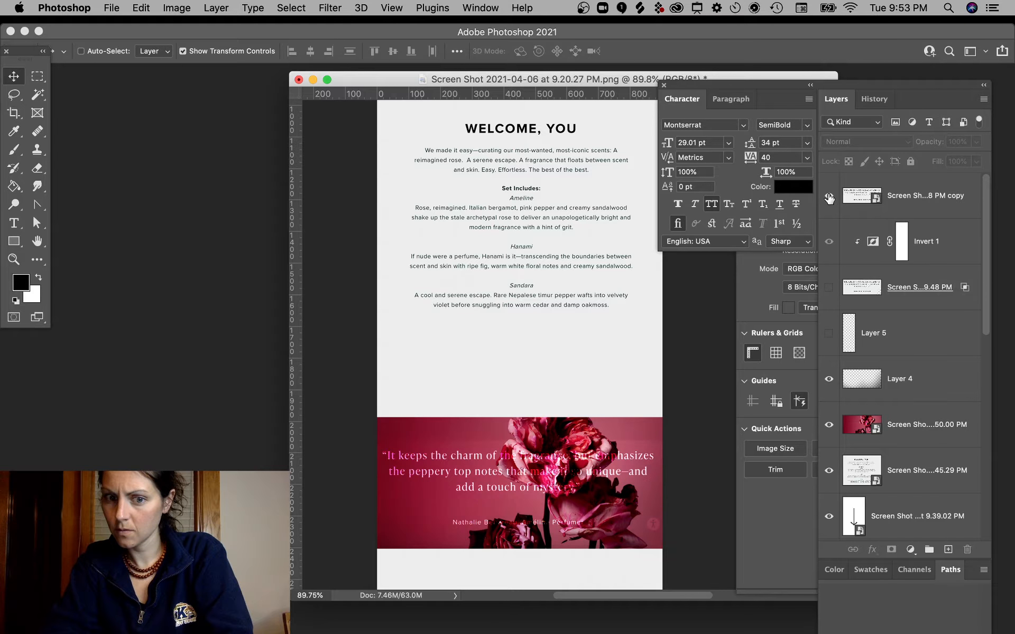
click(829, 196)
click(828, 287)
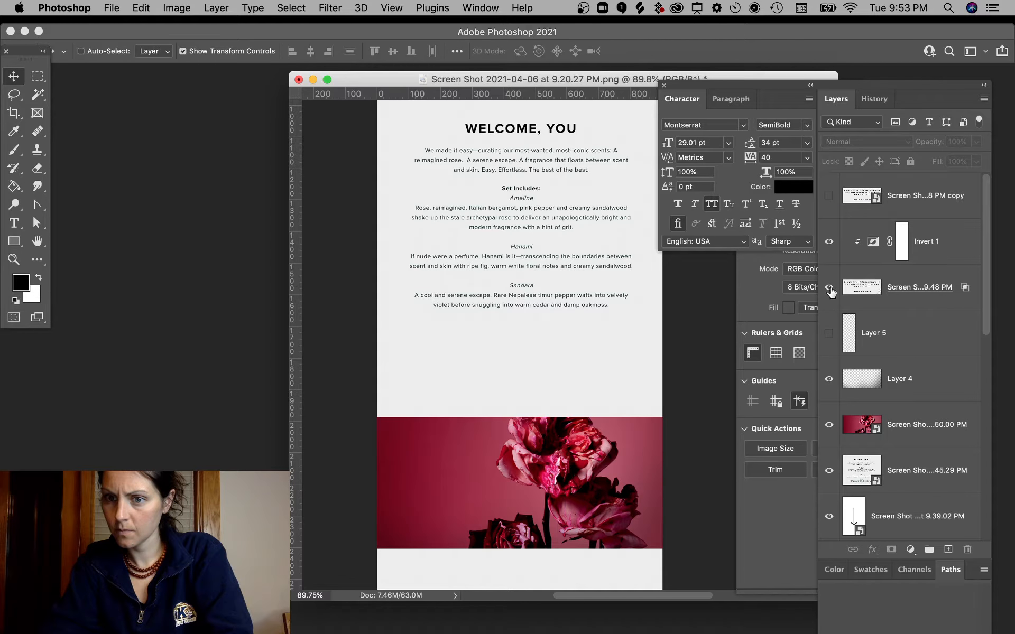
click(828, 243)
click(908, 303)
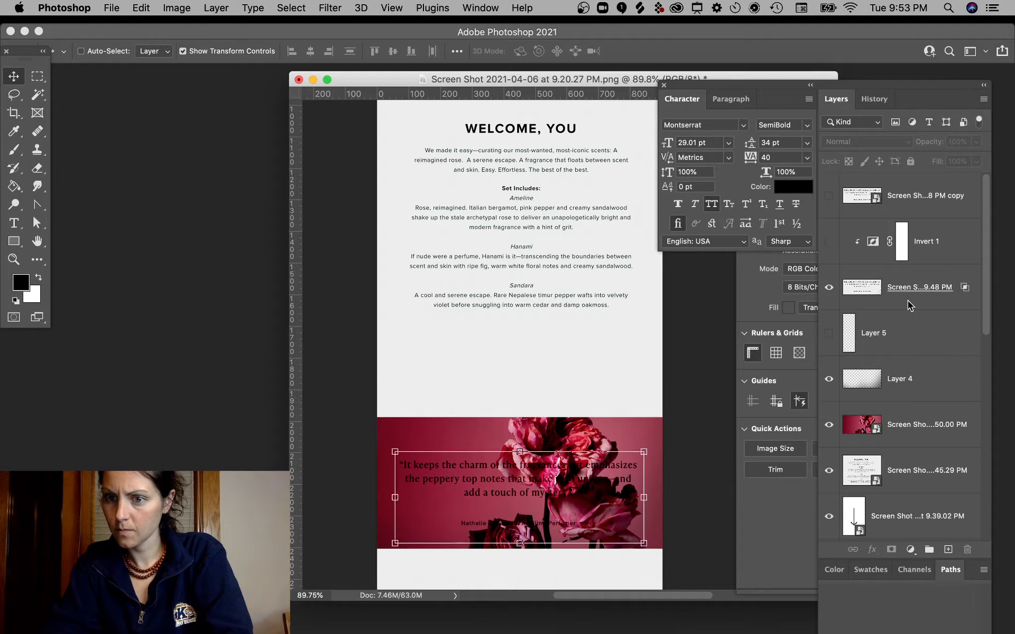
double_click(908, 306)
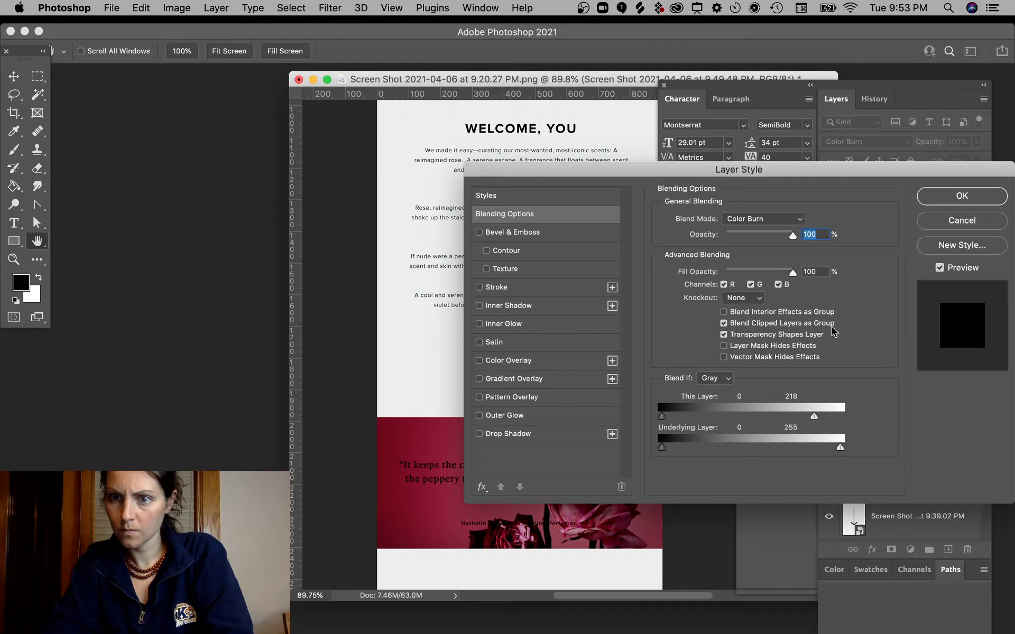
click(957, 196)
Show the blank layer, select it with the quote layer and set the blend mode to Normal
shift+click(928, 338)
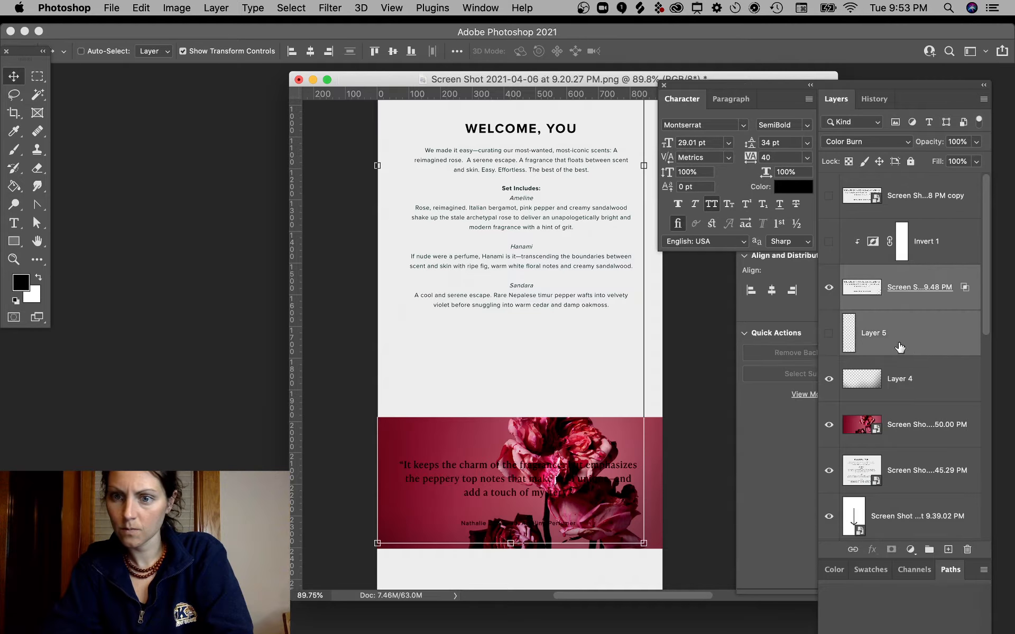
key(super)
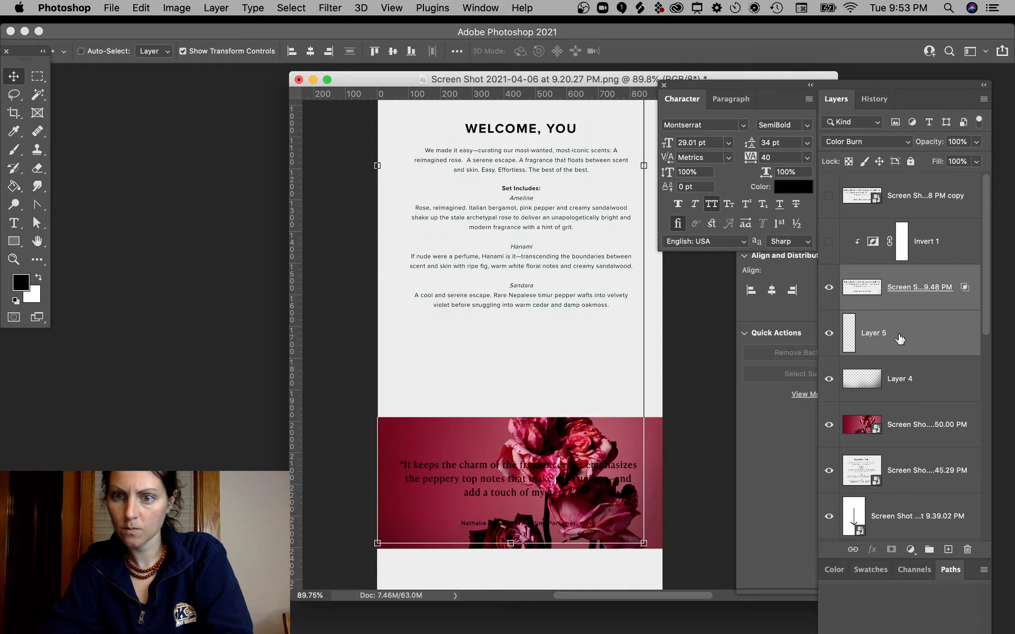
key(super)
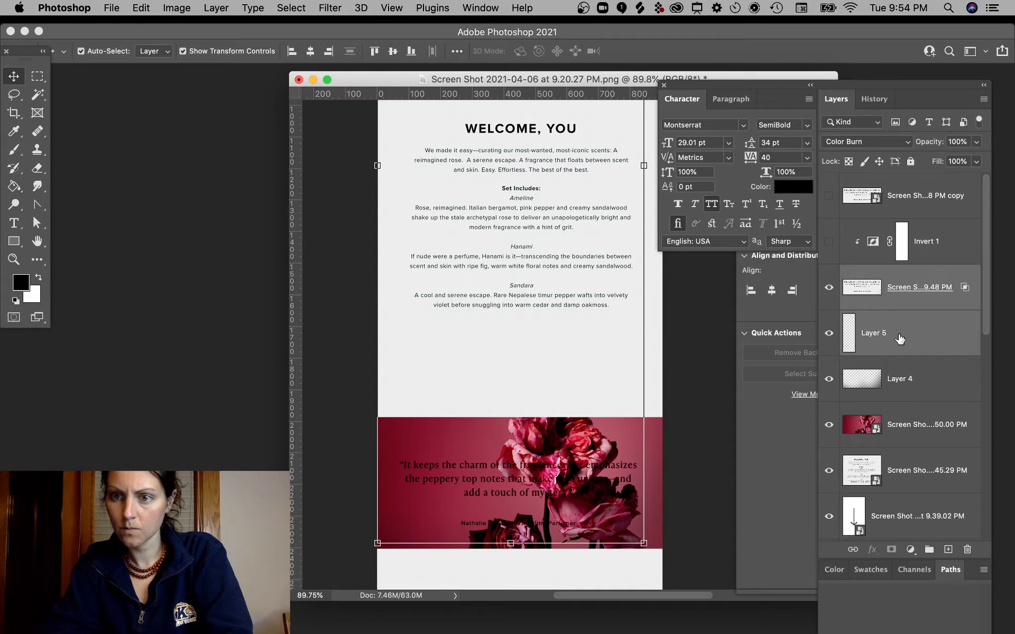
key(super)
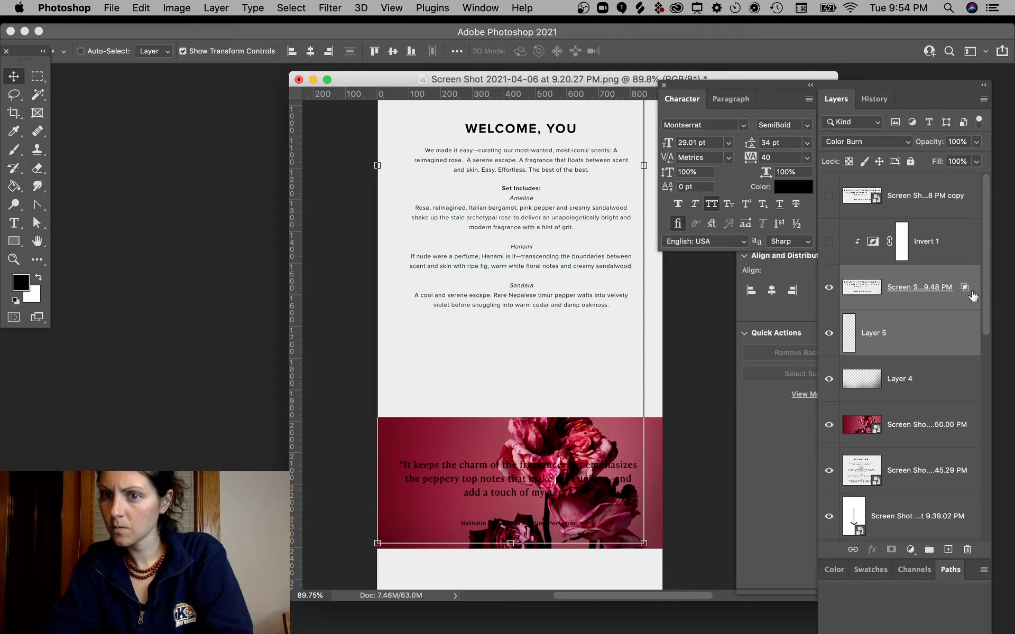
click(858, 141)
click(846, 90)
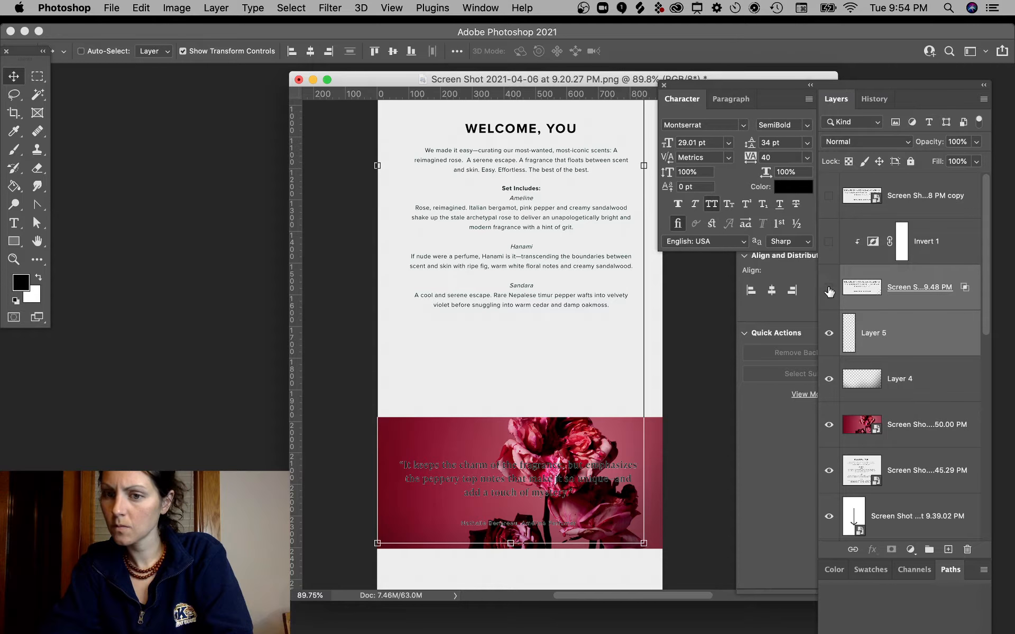
click(829, 291)
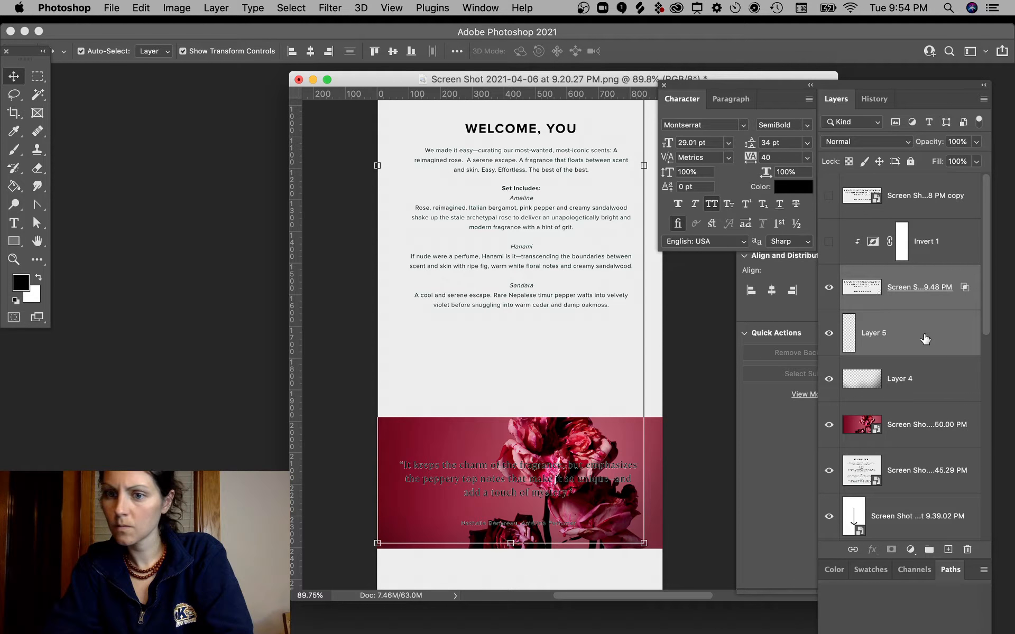
click(948, 312)
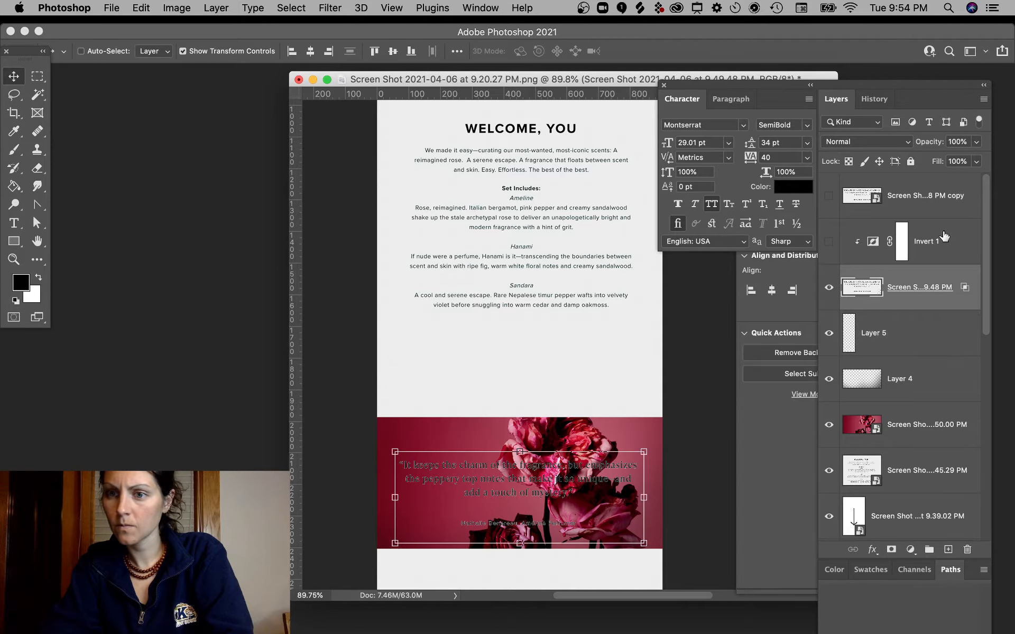
Undo the blank layer, the Invert adjustment and the painted shading, back to the empty overlay layer above the banner
key(super+z)
key(super+z)
key(super+z)
key(super+z)
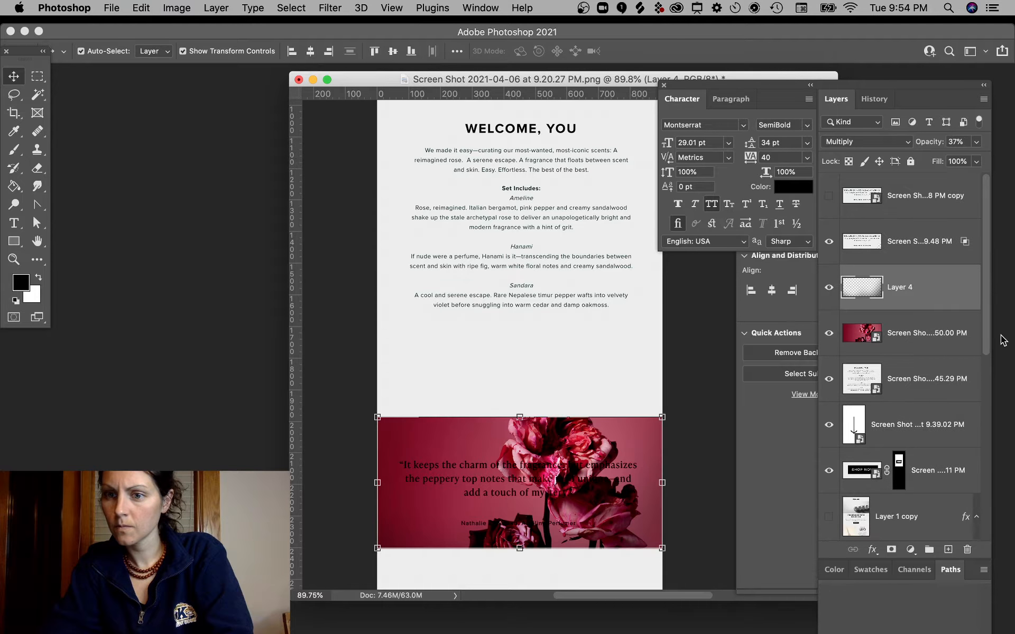
key(super+z)
key(super+z)
key(super+z)
key(super+z)
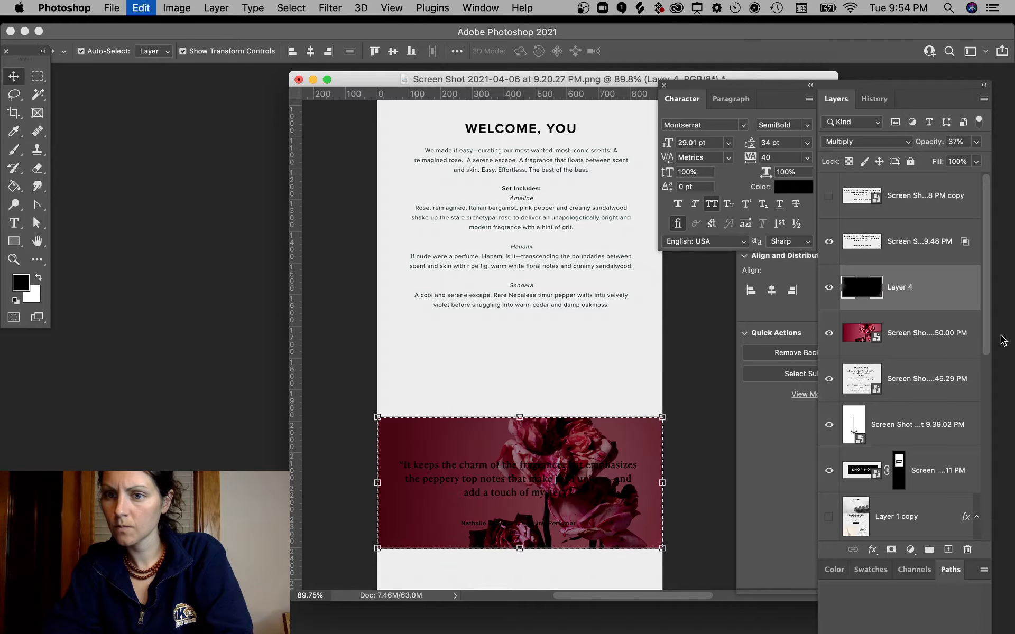
key(super+z)
key(super+z)
key(super+z)
key(super+z)
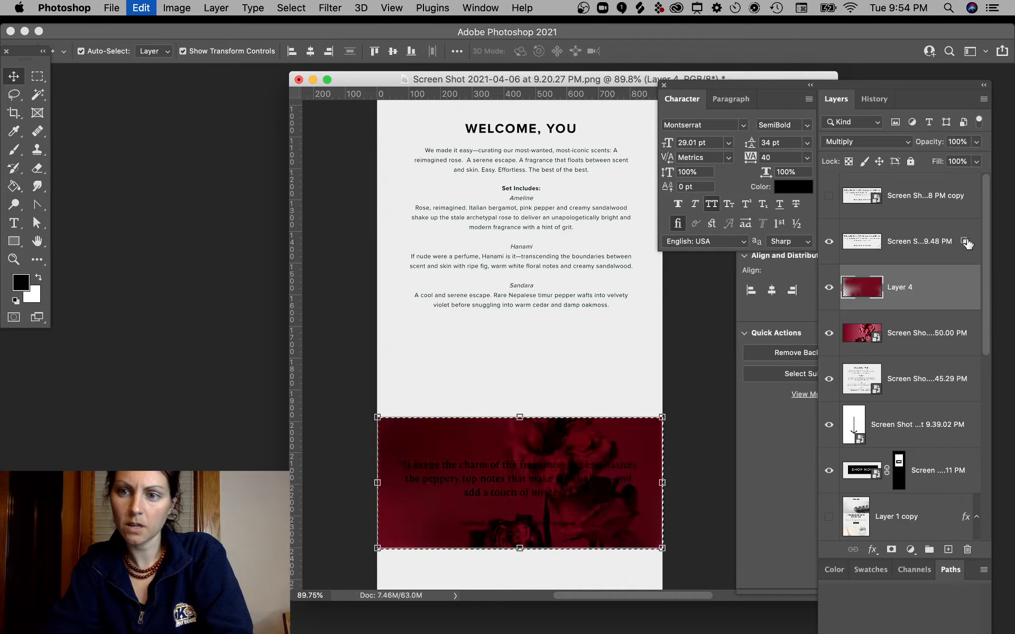
key(super+z)
key(super+z)
key(super+z)
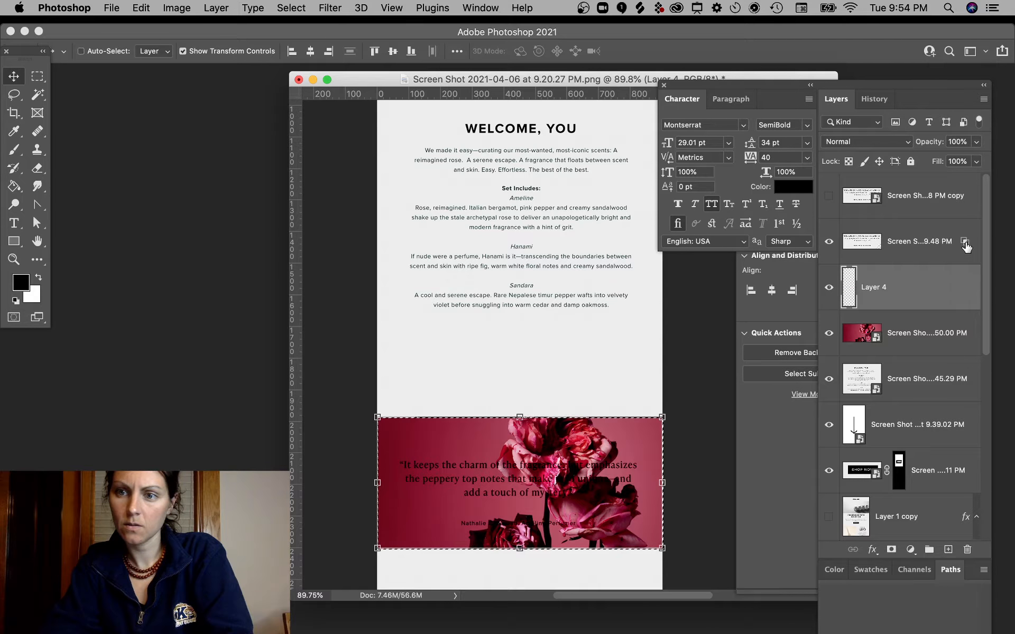
Undo the overlay layer, the banner opacity changes and the quote's resizing and Color Burn blending, back to the full-width quote in Divide mode
double_click(965, 244)
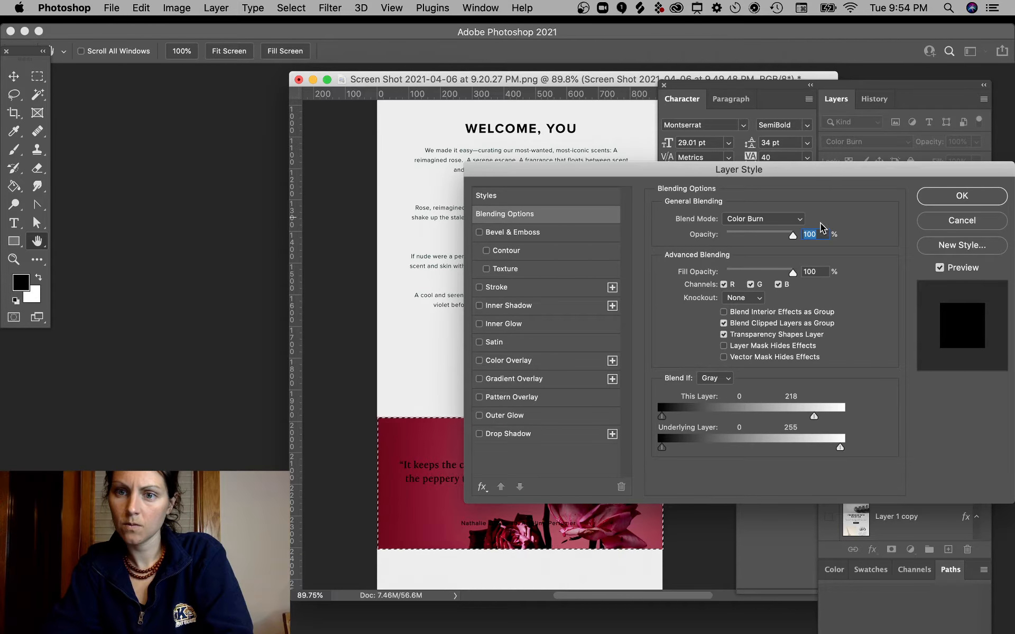
click(970, 220)
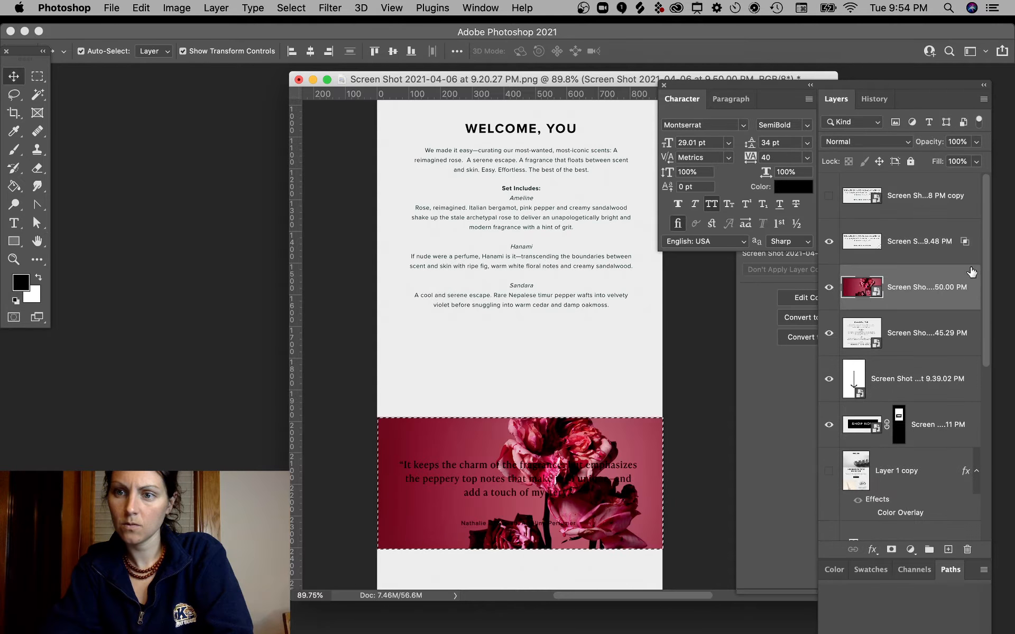
key(super+z)
key(super+z)
key(super+z)
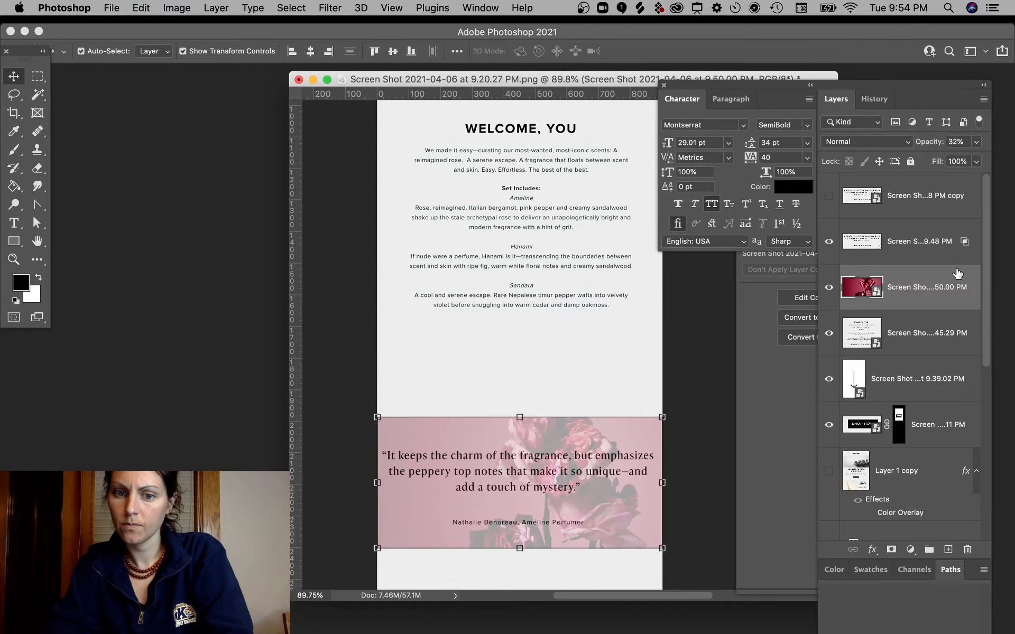
key(super+z)
key(super+z)
key(super+z)
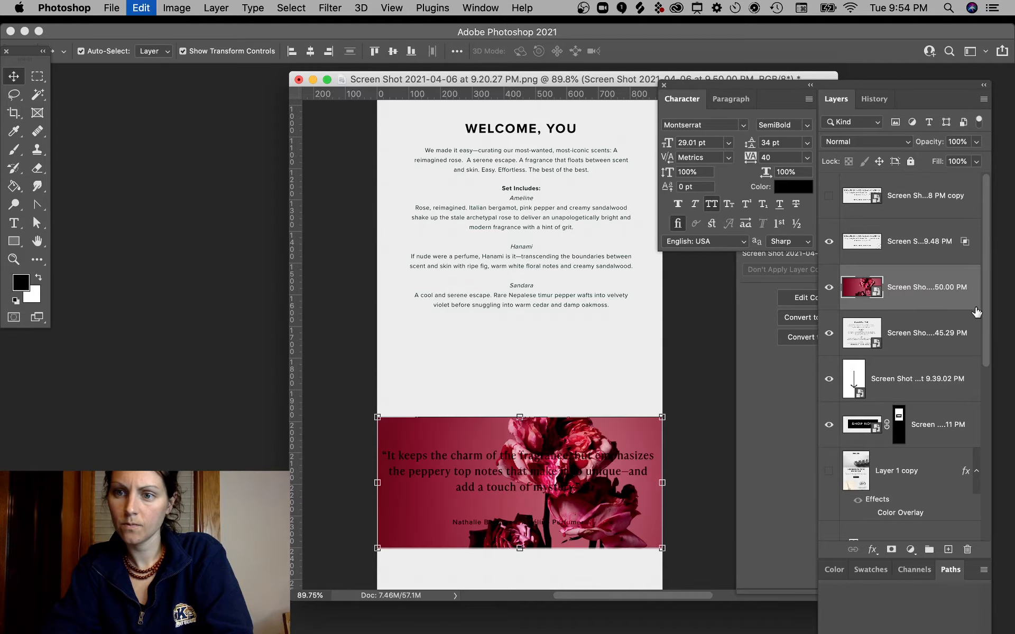
key(super+z)
key(super+z)
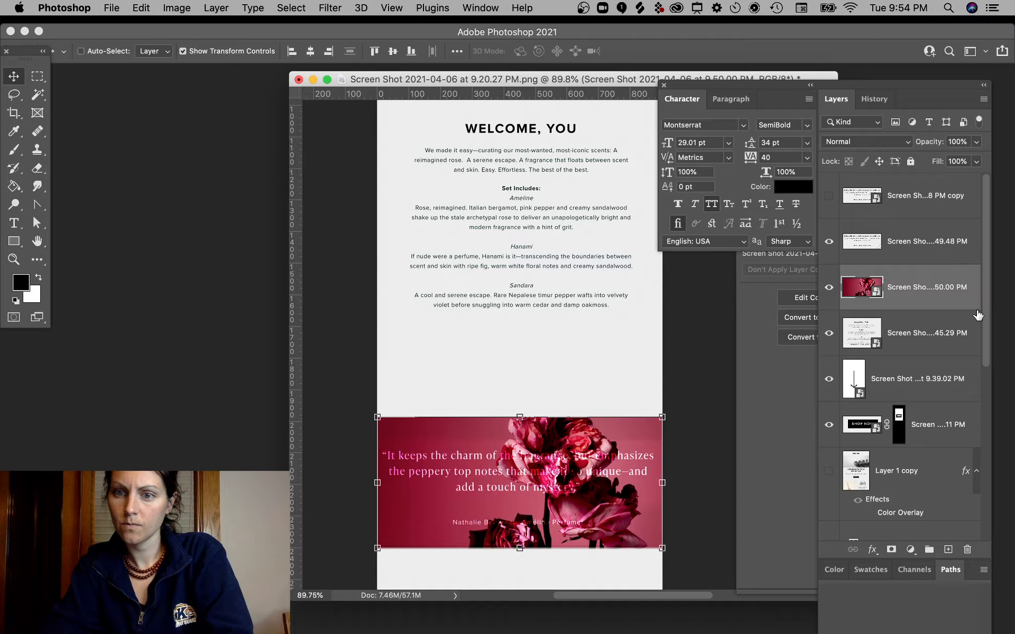
Lower the quote layer's This Layer white Blend If limit to 209 to drop out its light background
click(922, 257)
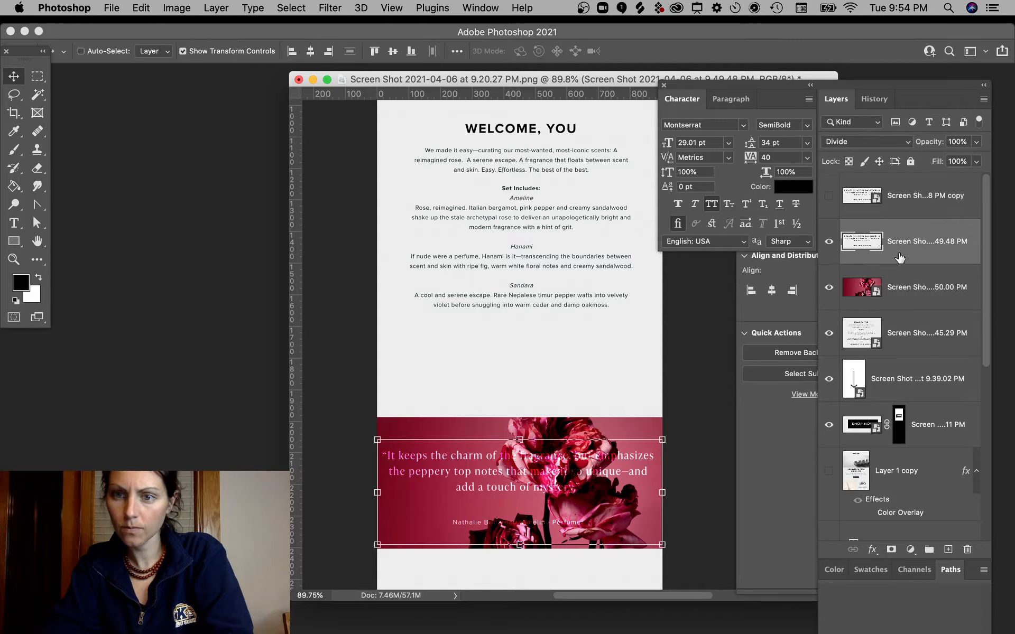
double_click(900, 257)
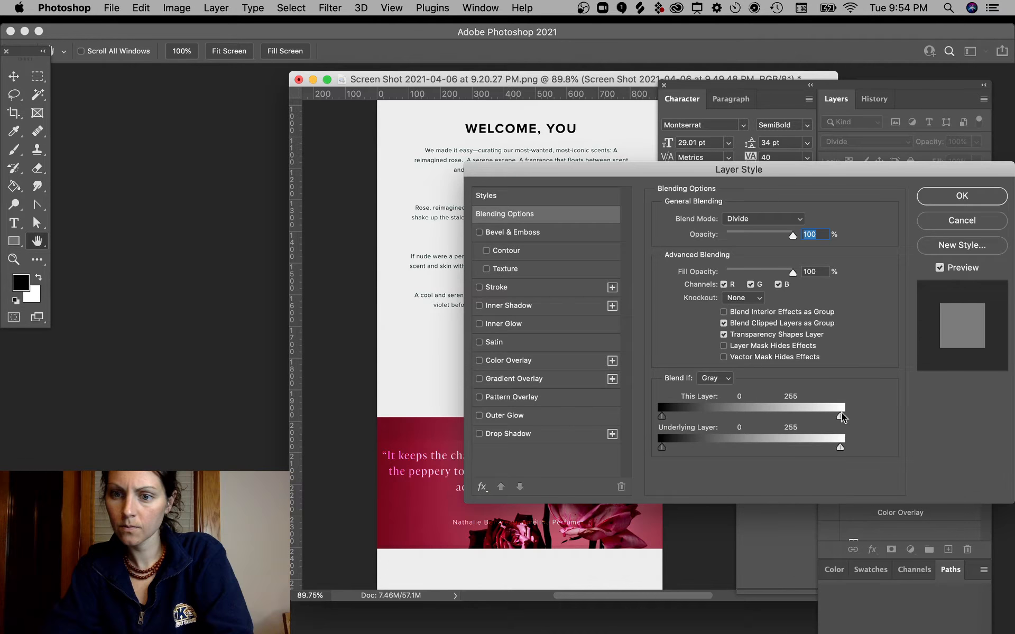
drag(842, 418, 808, 417)
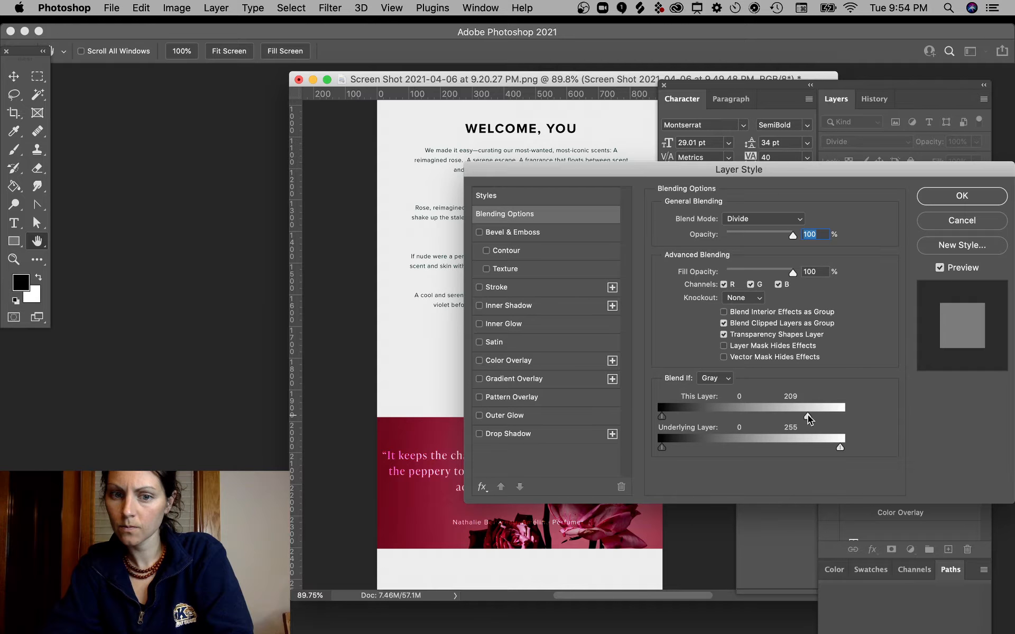
click(952, 202)
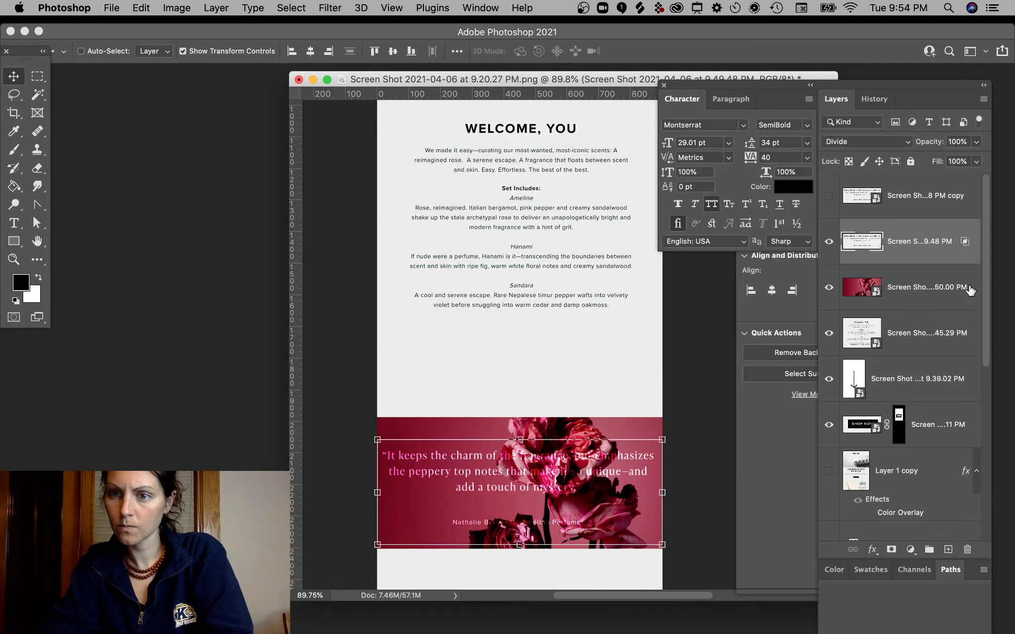
Add a blank layer above the quote and merge it with the quote layer to rasterize the blended text
click(948, 549)
shift+click(909, 286)
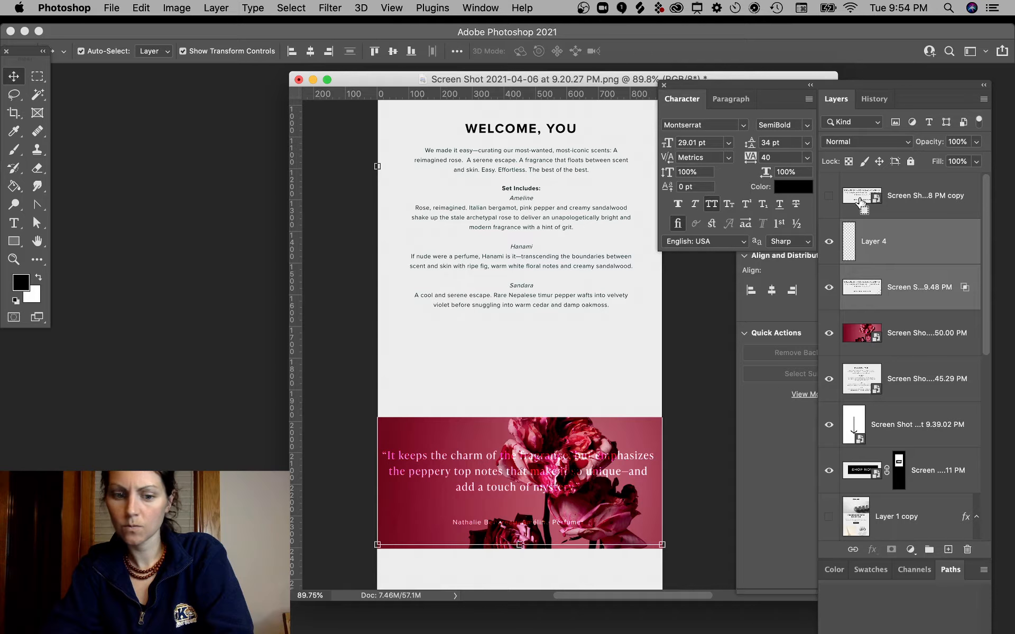
key(super+e)
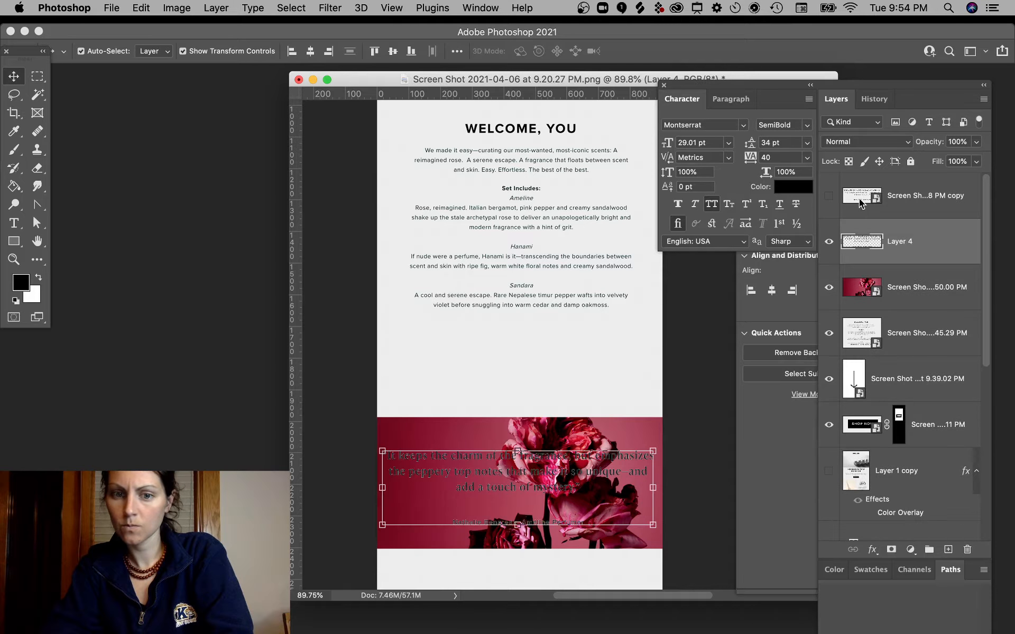
Add an Invert adjustment clipped to the merged quote layer so it affects only the text
click(910, 550)
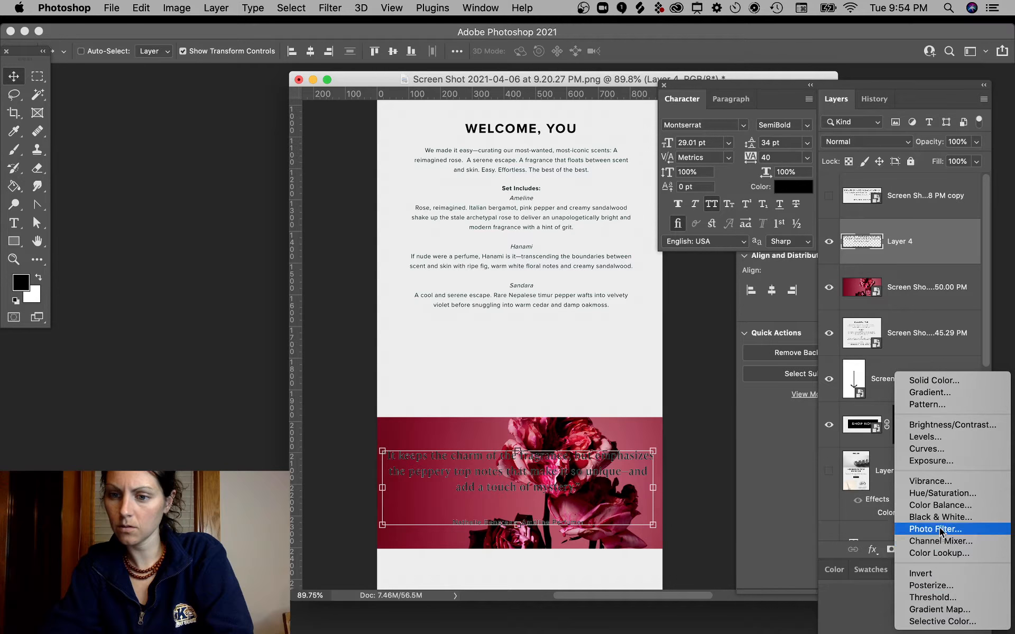
click(924, 574)
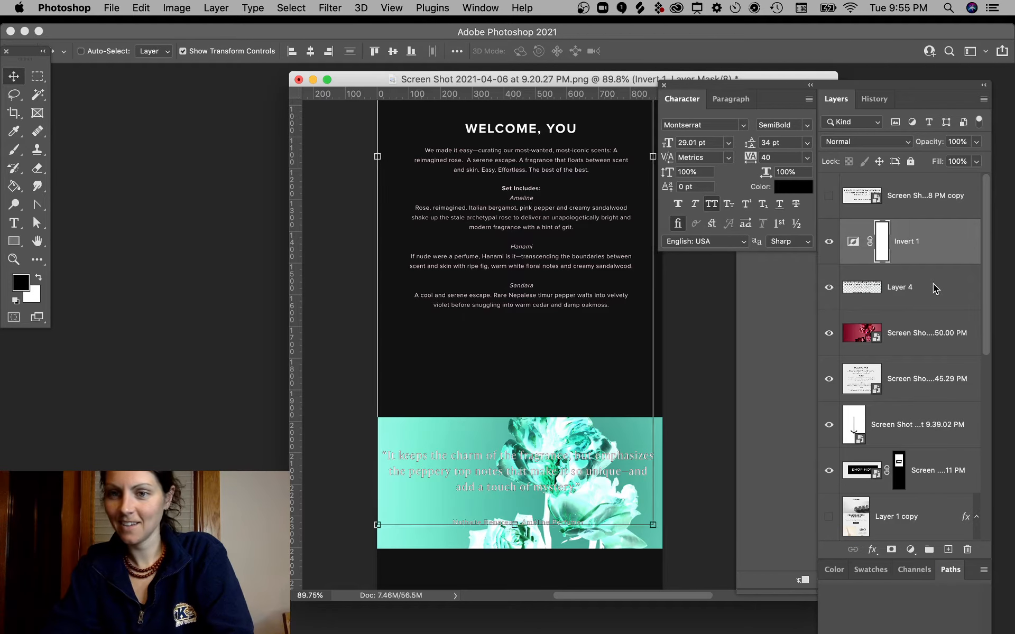
drag(898, 85, 902, 77)
alt+click(939, 256)
Duplicate the rose banner layer and set the copy to Multiply at 54% opacity
click(921, 319)
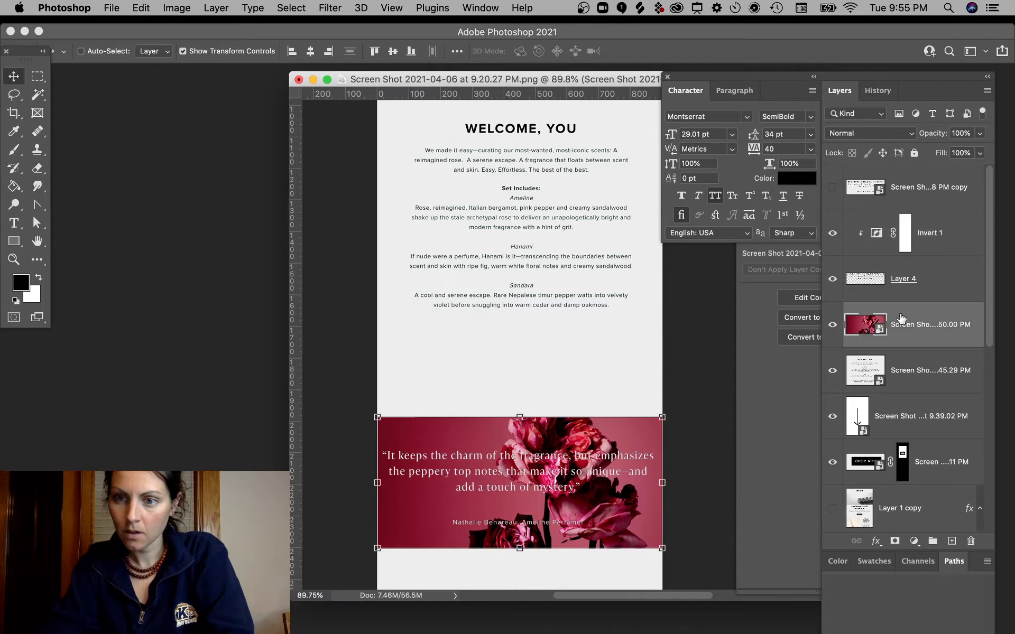
drag(943, 338, 940, 311)
click(885, 134)
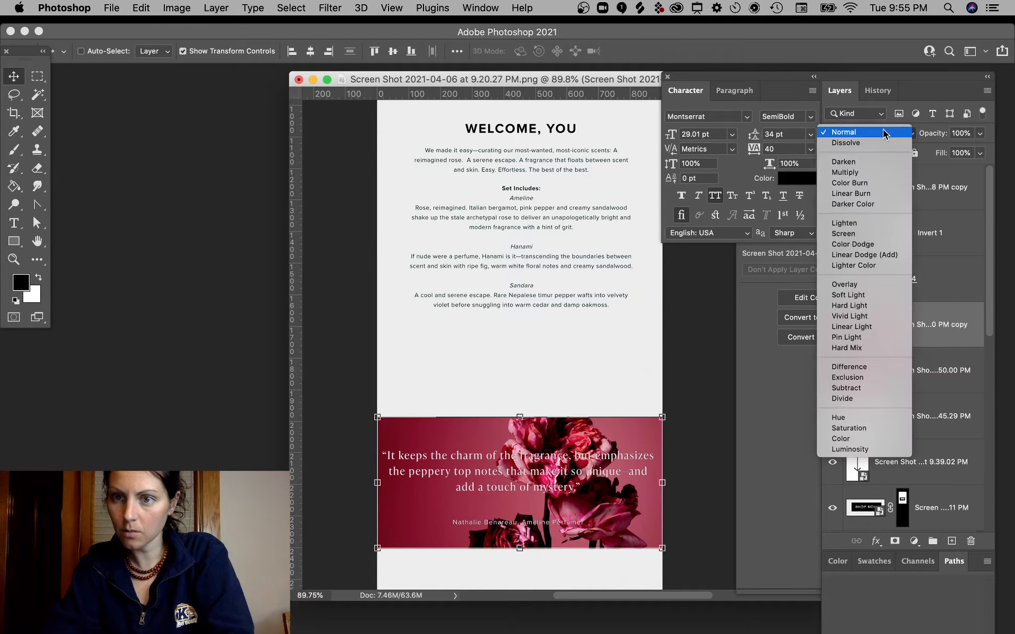
click(843, 172)
click(979, 133)
drag(982, 151, 950, 153)
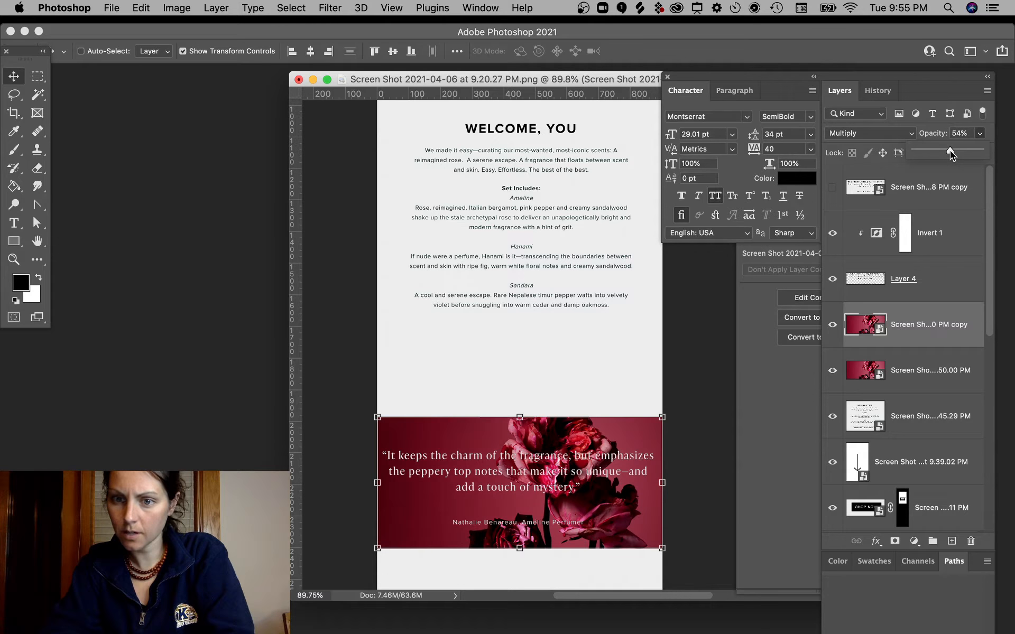
Add a Multiply drop shadow to the merged quote layer with 100% opacity, 5 px distance, 1% spread and 76 px size
double_click(933, 285)
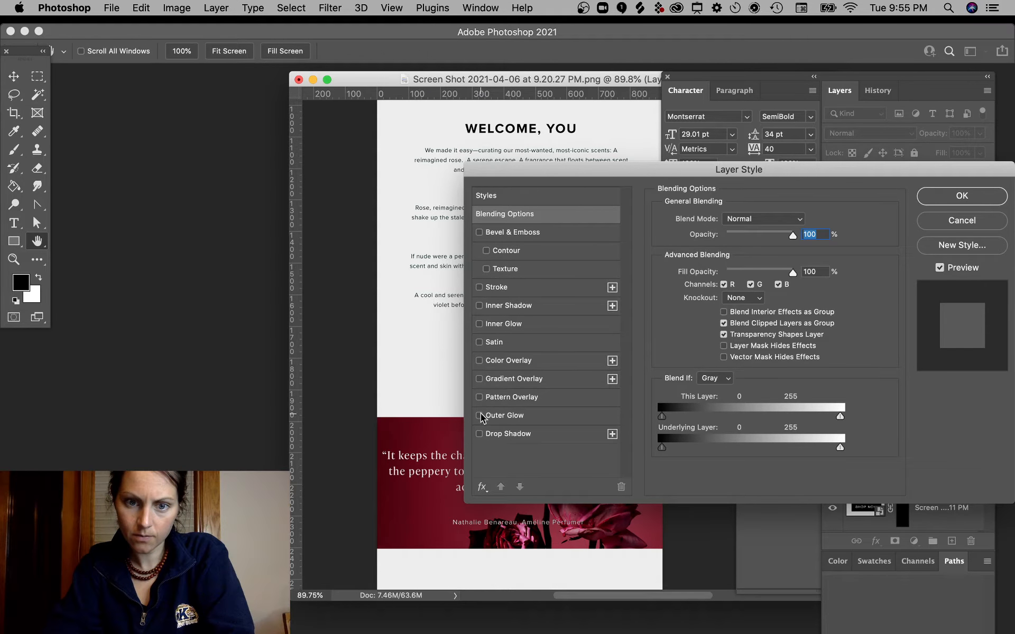
click(479, 433)
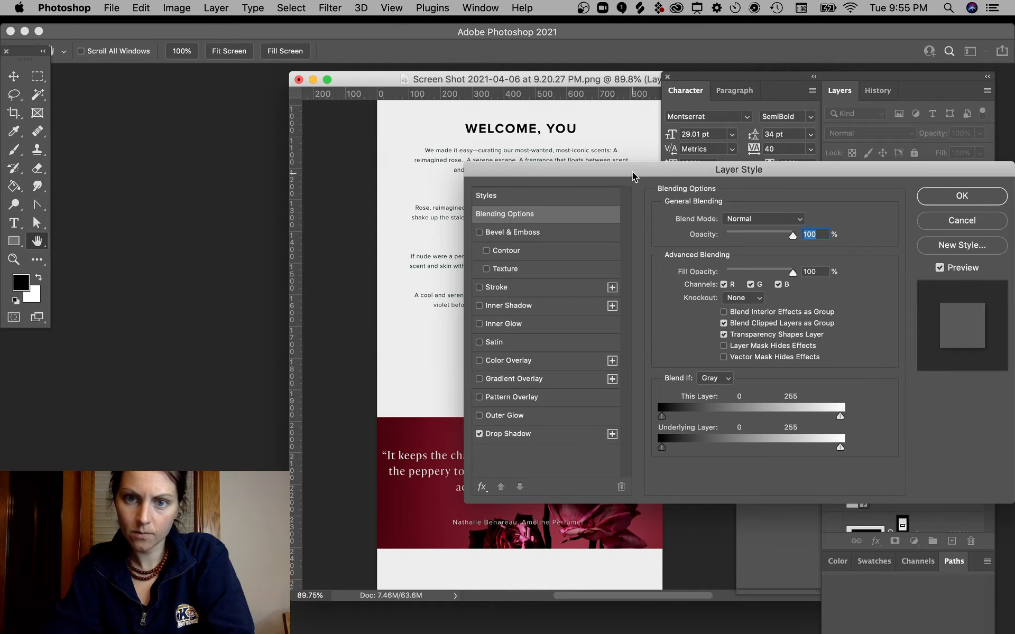
drag(633, 176, 732, 116)
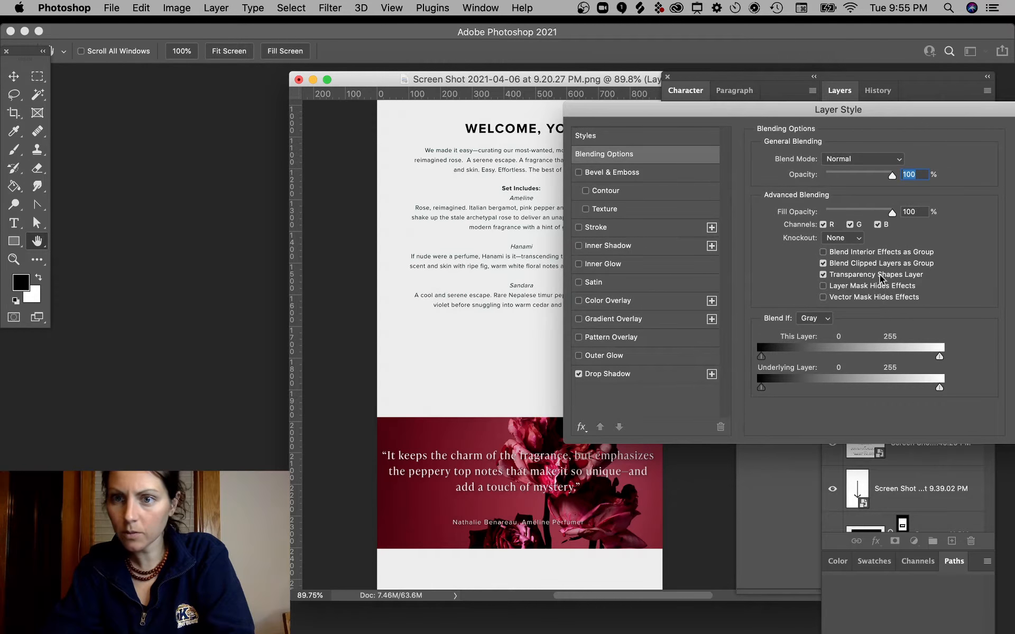
click(617, 376)
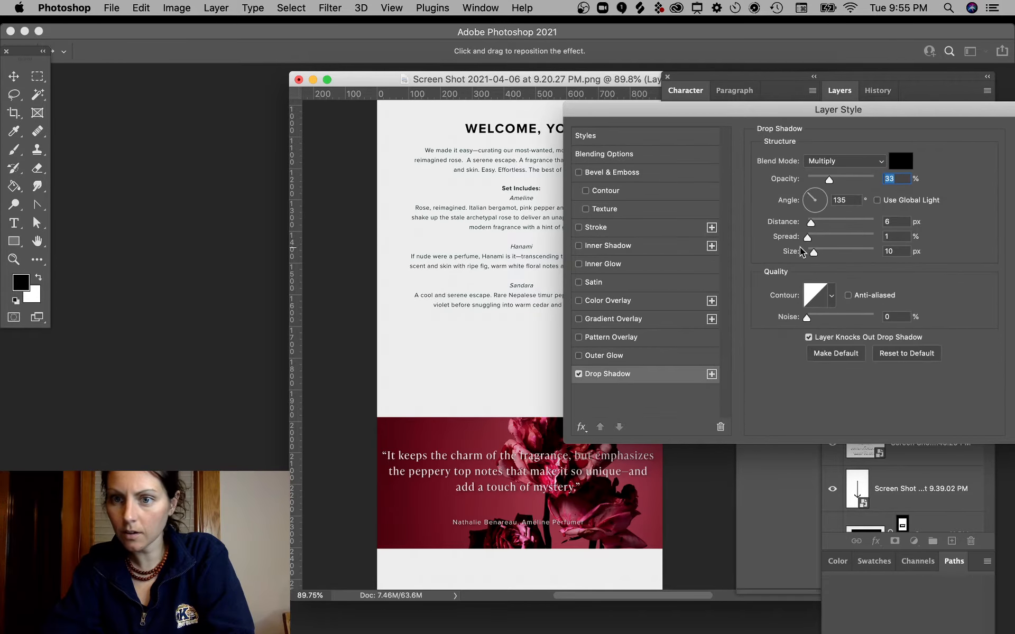
drag(811, 225, 826, 253)
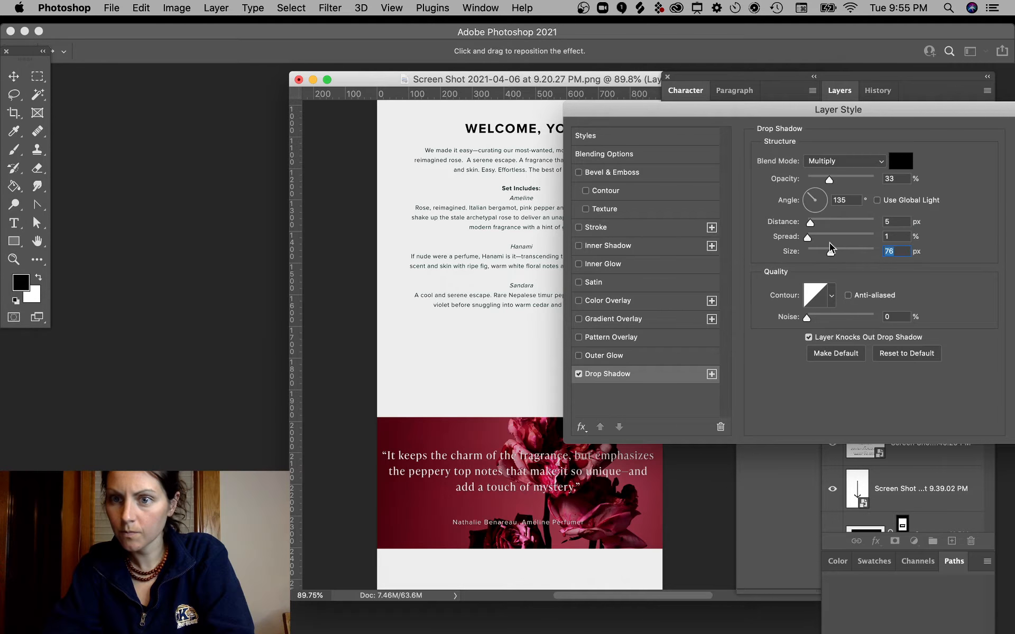
drag(829, 180, 877, 184)
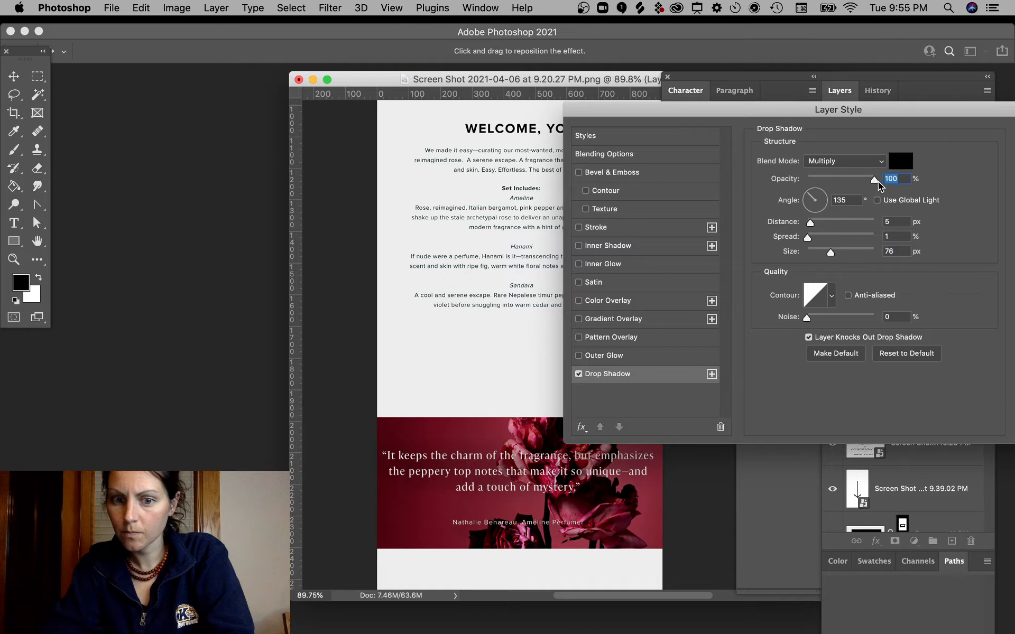
drag(813, 241, 807, 238)
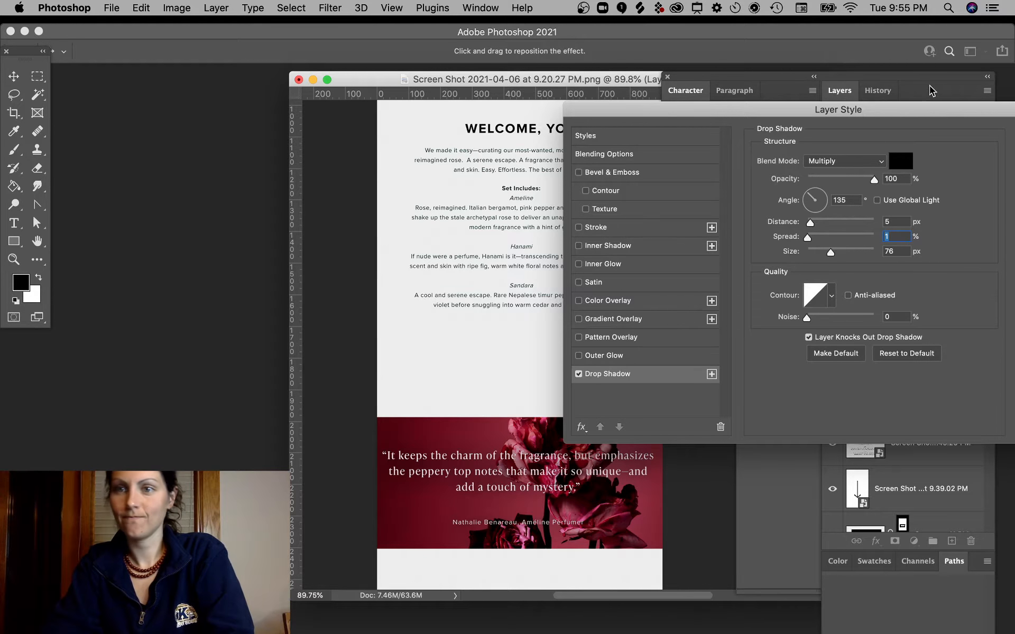
drag(915, 113, 767, 141)
key(Return)
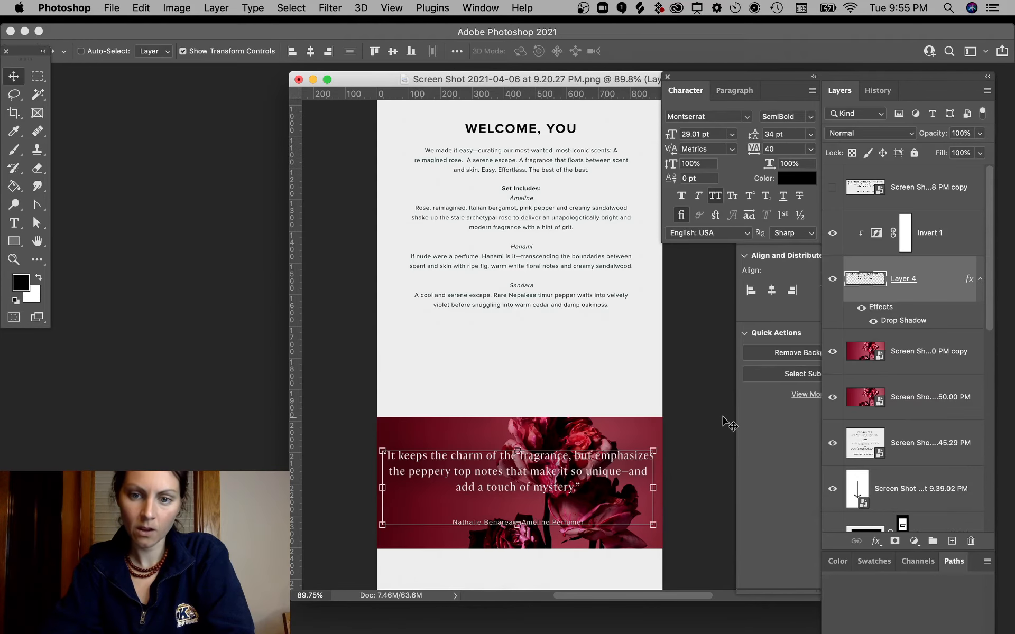
click(722, 417)
click(560, 474)
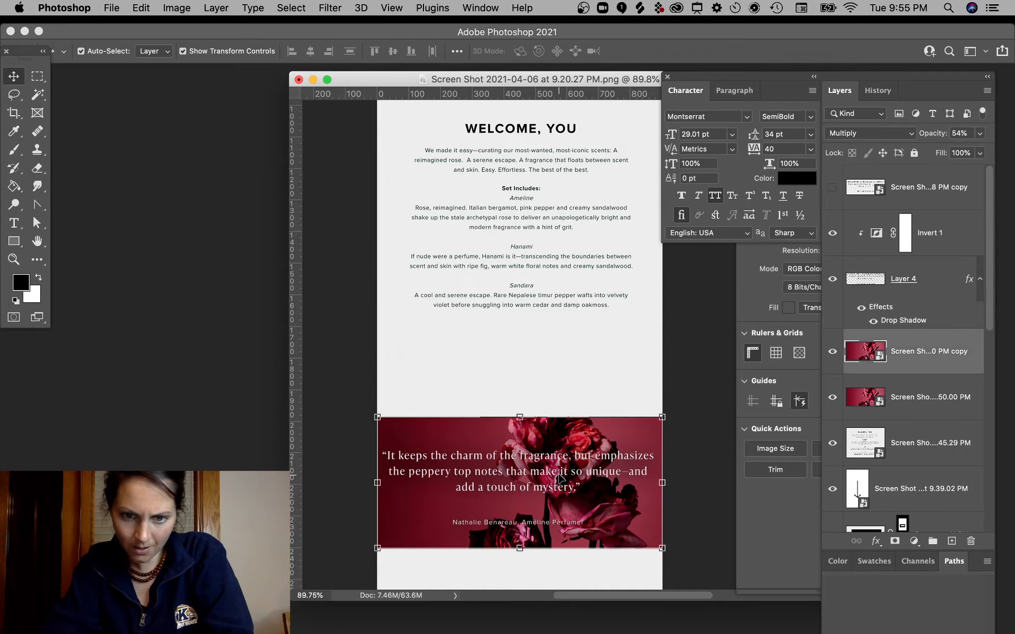
drag(577, 474, 578, 501)
key(super+z)
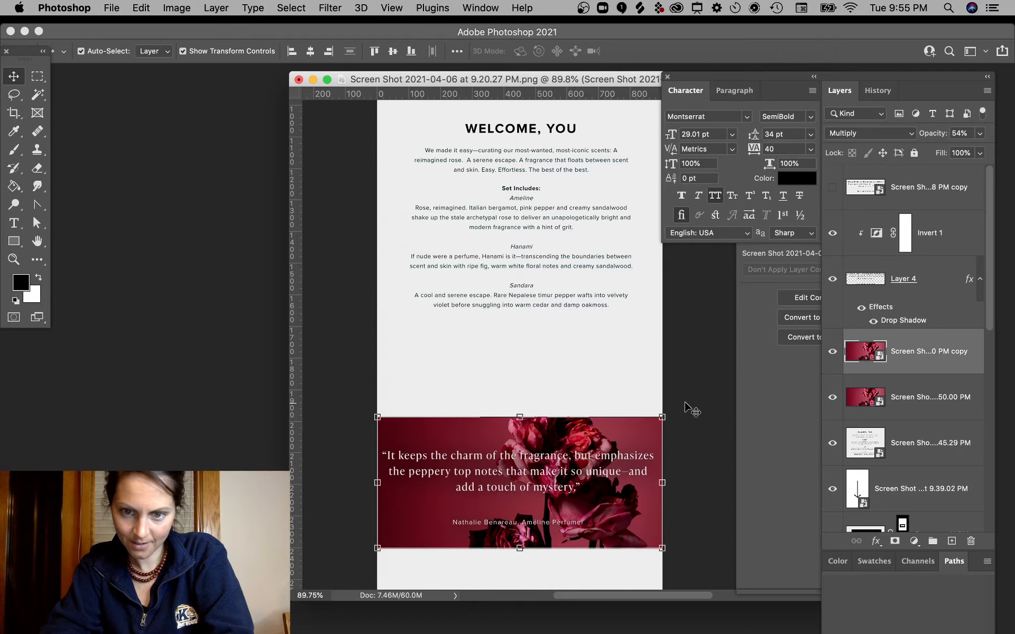
super+click(683, 410)
click(633, 465)
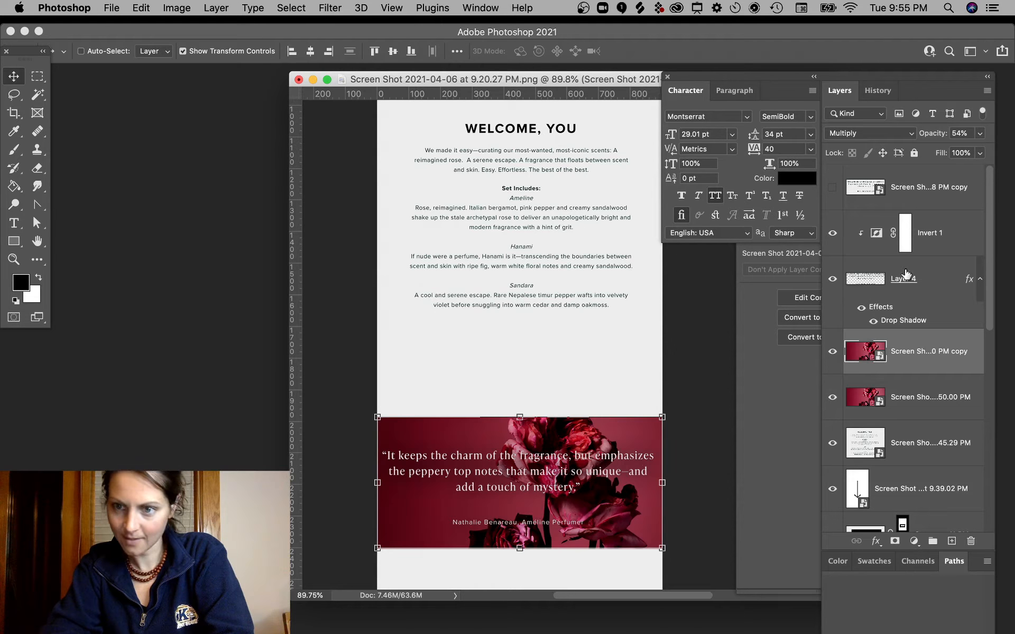
Scale the merged quote layer down slightly about its center and reposition it to leave wider margins inside the banner
click(923, 279)
key(super+t)
drag(653, 452, 639, 455)
key(Return)
mouse_move(581, 478)
mouse_down()
mouse_move(574, 570)
mouse_move(582, 435)
mouse_move(582, 457)
mouse_up()
click(676, 424)
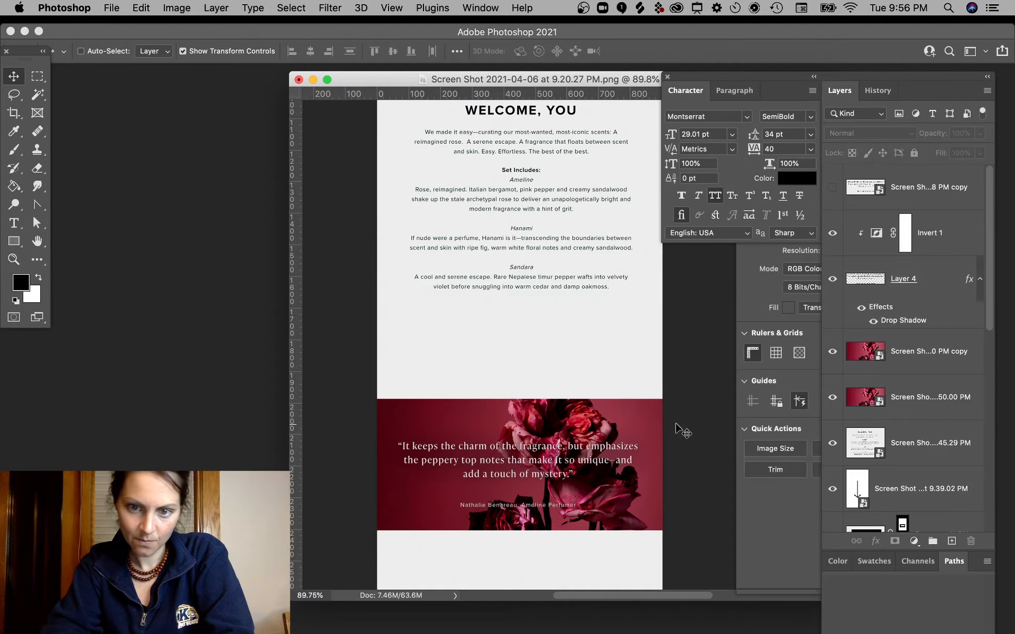
Paint sampled dark red with a large soft brush over the roses on a new layer, confined to the banner's outline
click(655, 426)
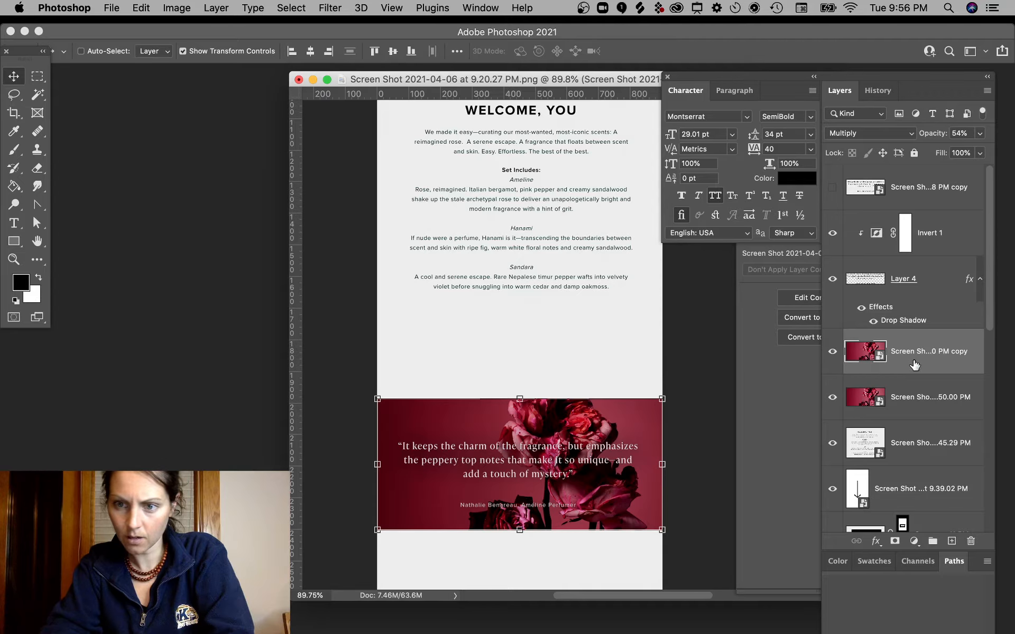
key(i)
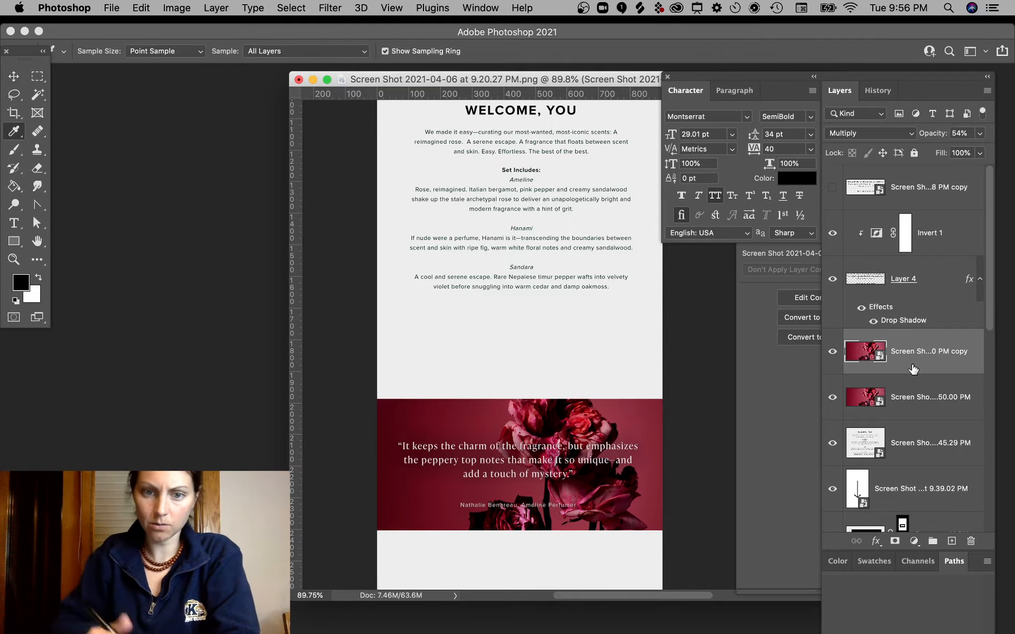
click(485, 420)
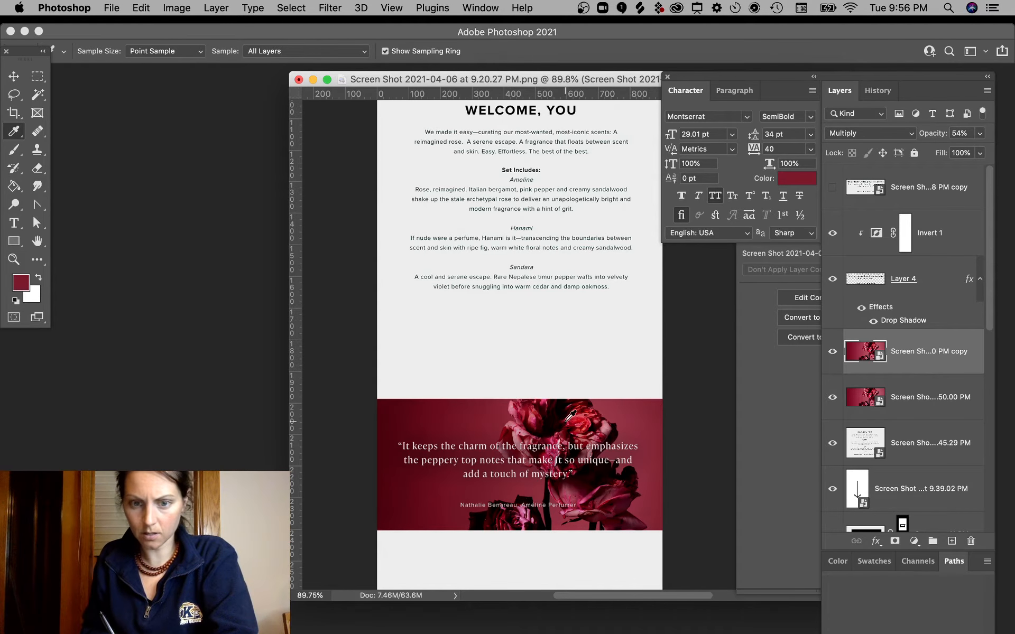
key(b)
super+click(861, 353)
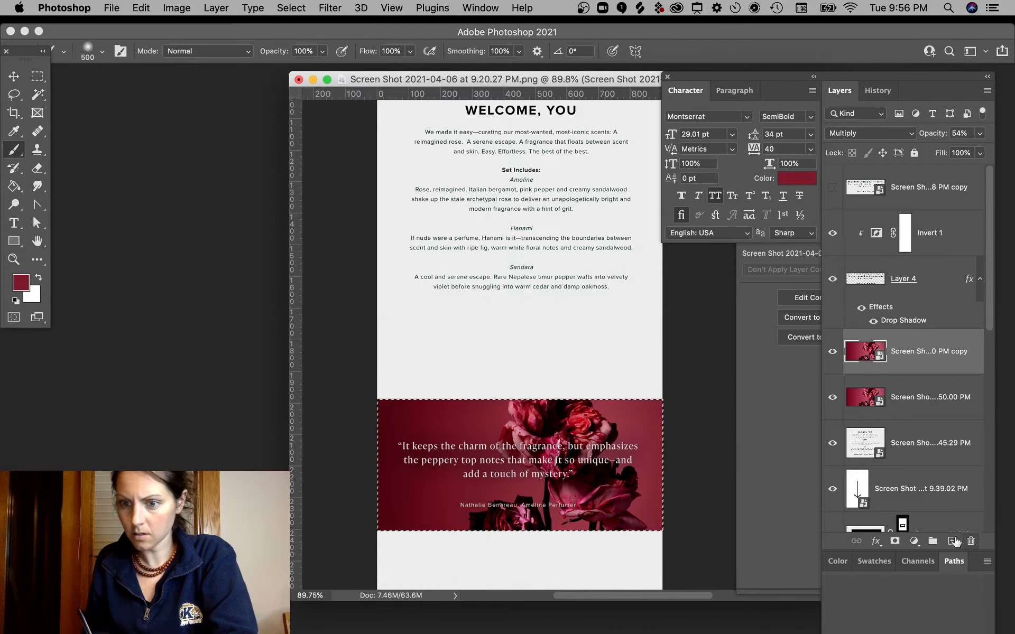
click(951, 541)
drag(523, 440, 538, 439)
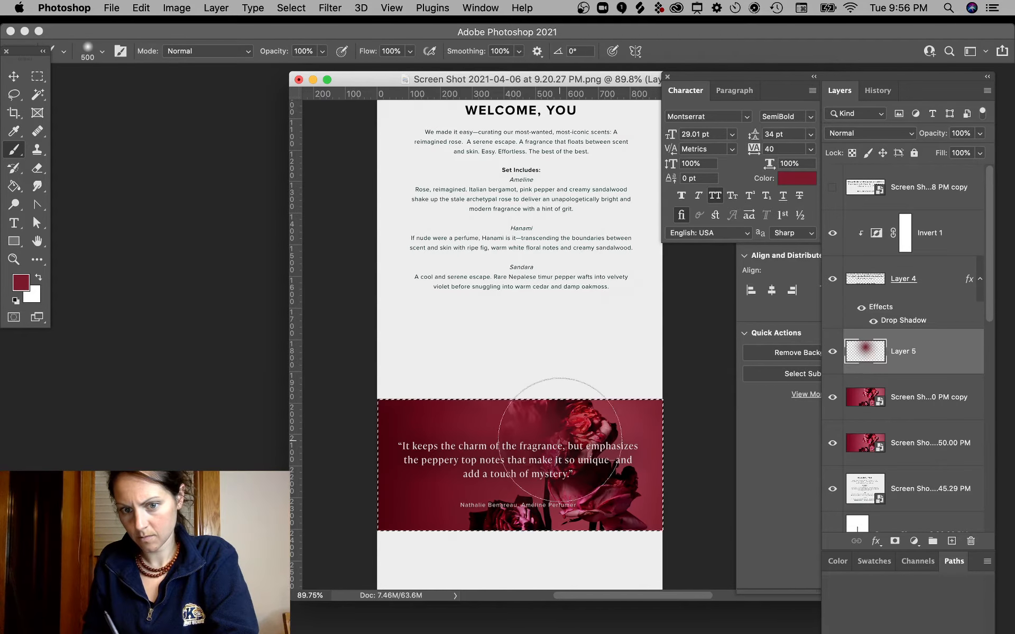
mouse_move(568, 463)
mouse_down()
mouse_move(615, 482)
mouse_move(620, 466)
mouse_move(613, 455)
mouse_move(541, 498)
mouse_up()
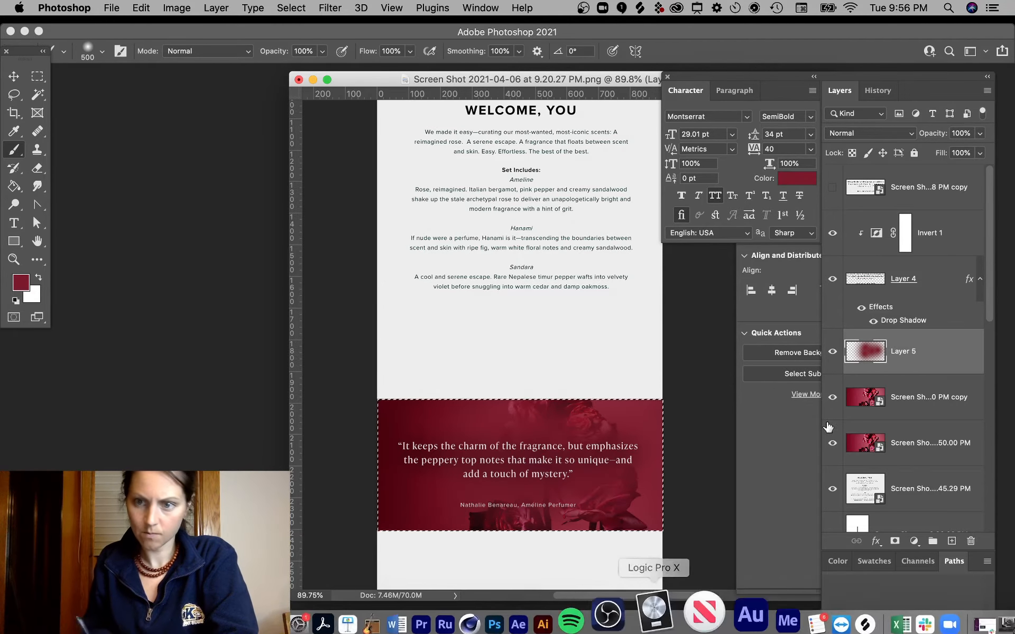
Keep the painted red layer in Normal mode, lower its opacity to 57% and clear the banner selection
click(876, 138)
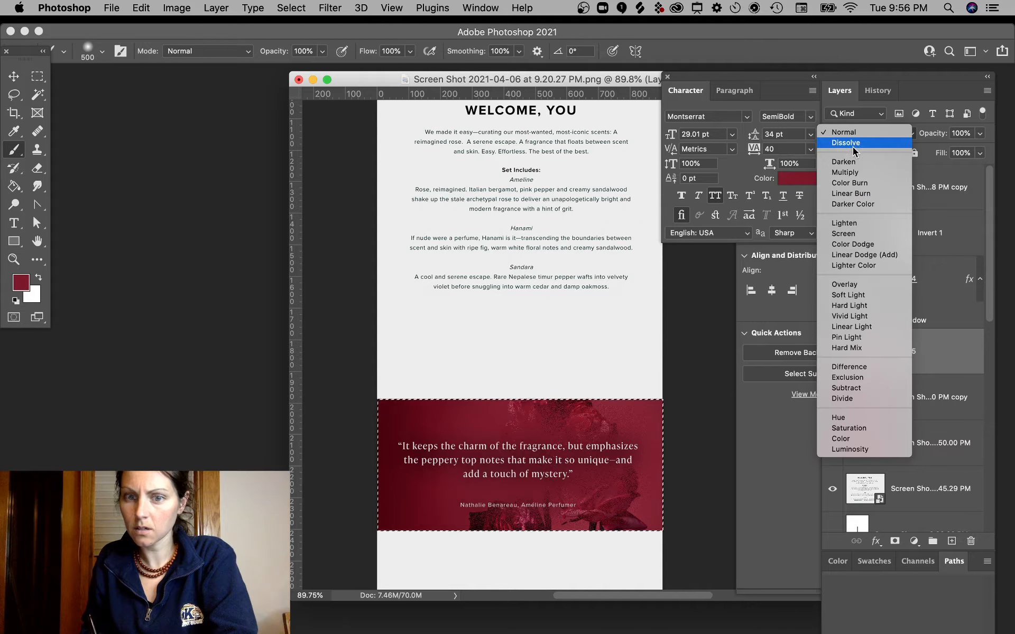
click(866, 133)
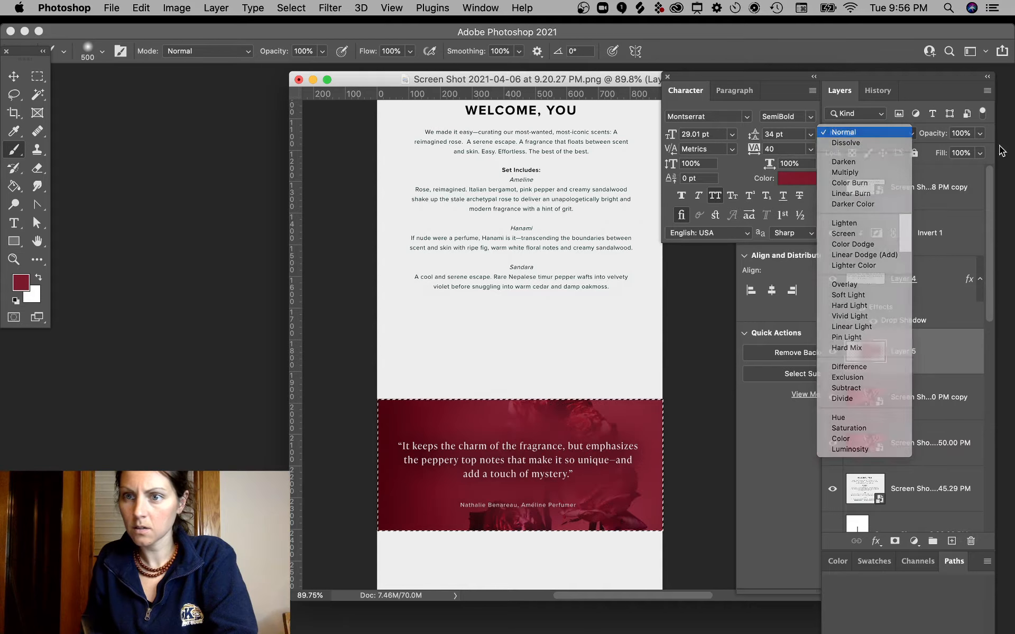
click(976, 133)
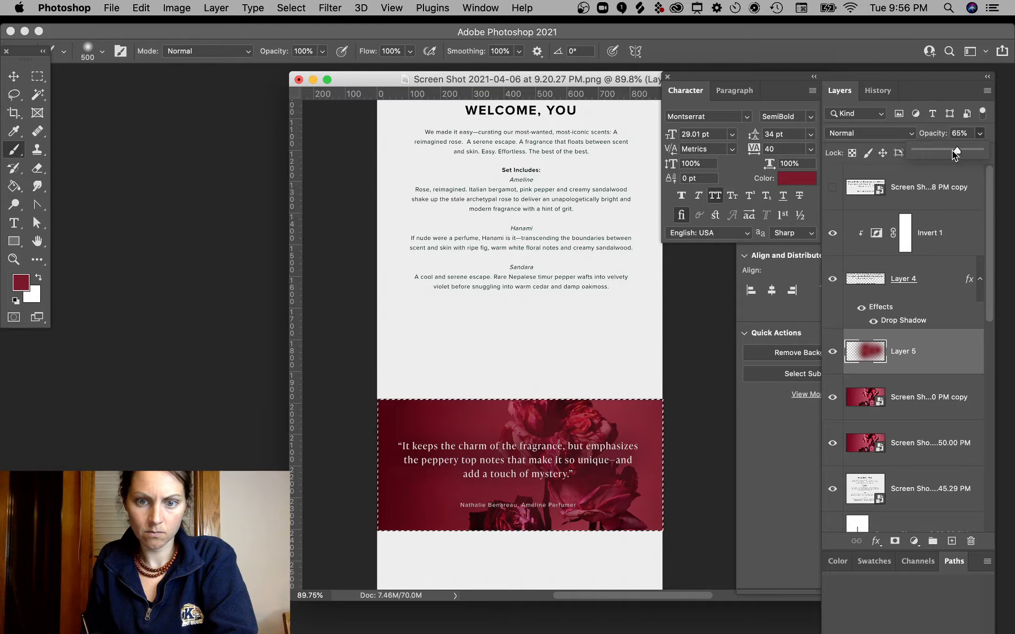
drag(956, 151, 958, 151)
click(39, 78)
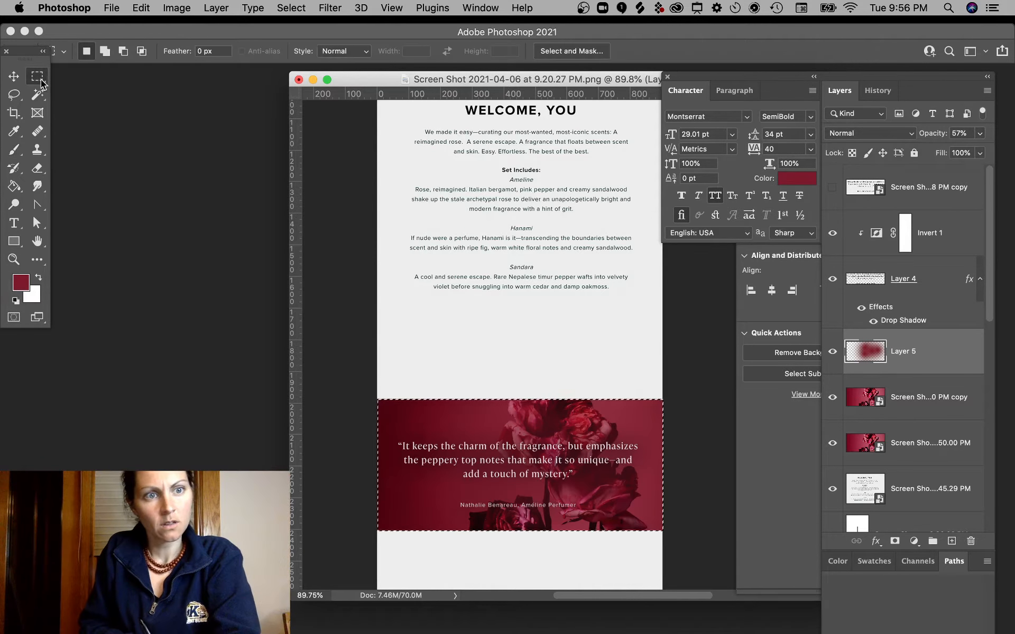
Compare the banner with the Multiply copy and painted red layer hidden and shown
click(832, 397)
click(832, 352)
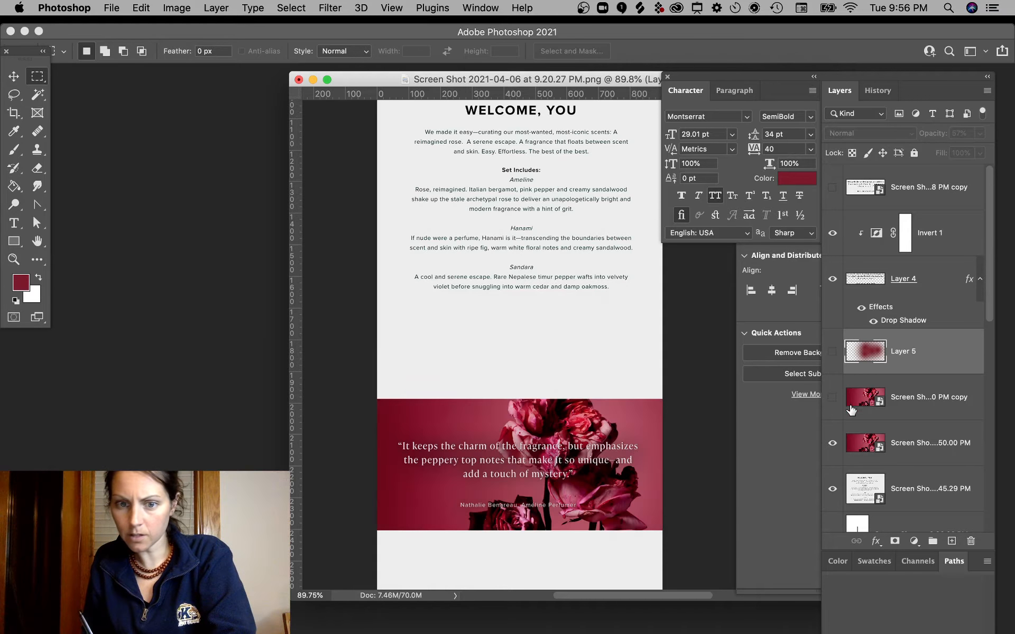
click(831, 351)
click(831, 397)
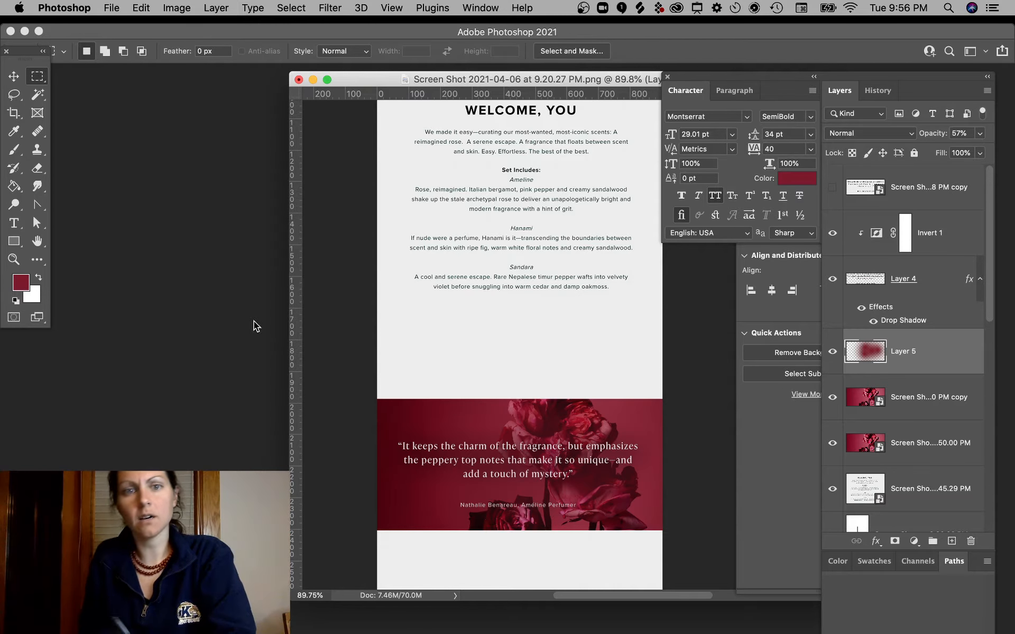
Select the quote, its invert adjustment, the painted red layer and both rose image layers, and move them up closer to the scent descriptions
click(14, 77)
click(683, 440)
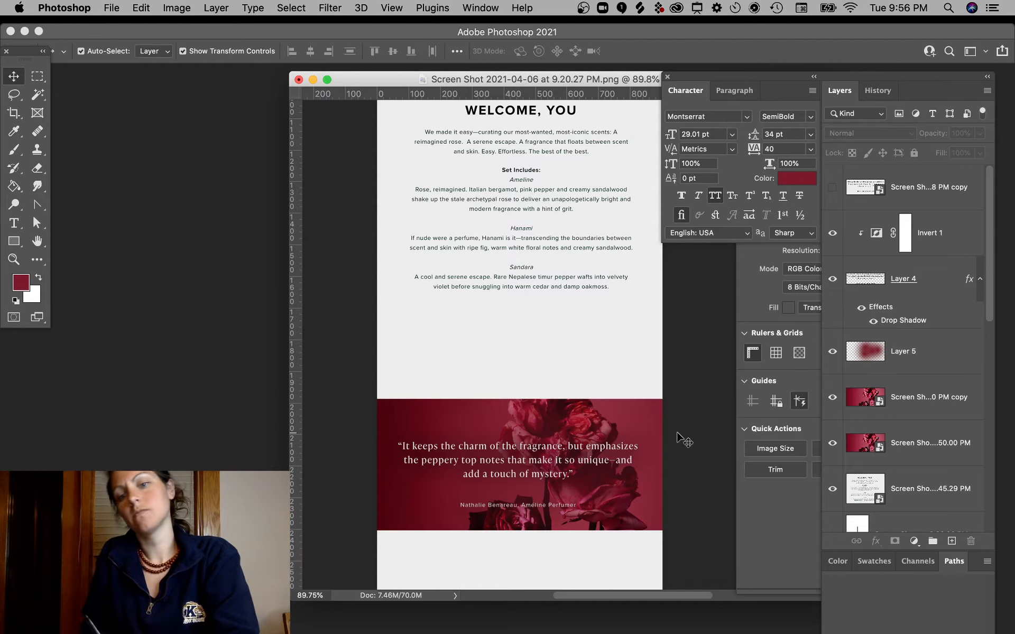
click(642, 427)
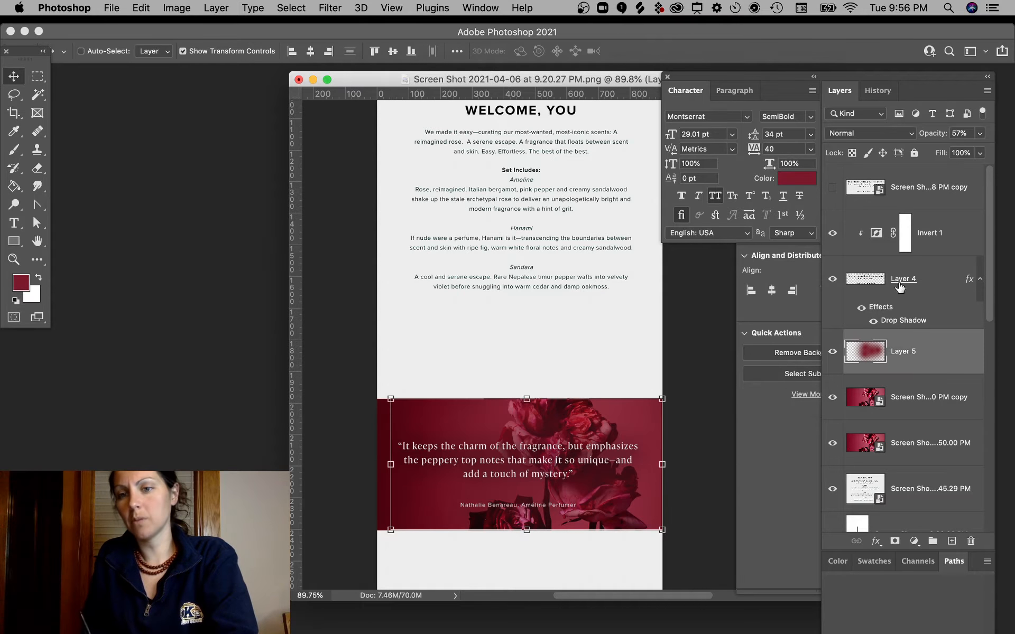
click(926, 264)
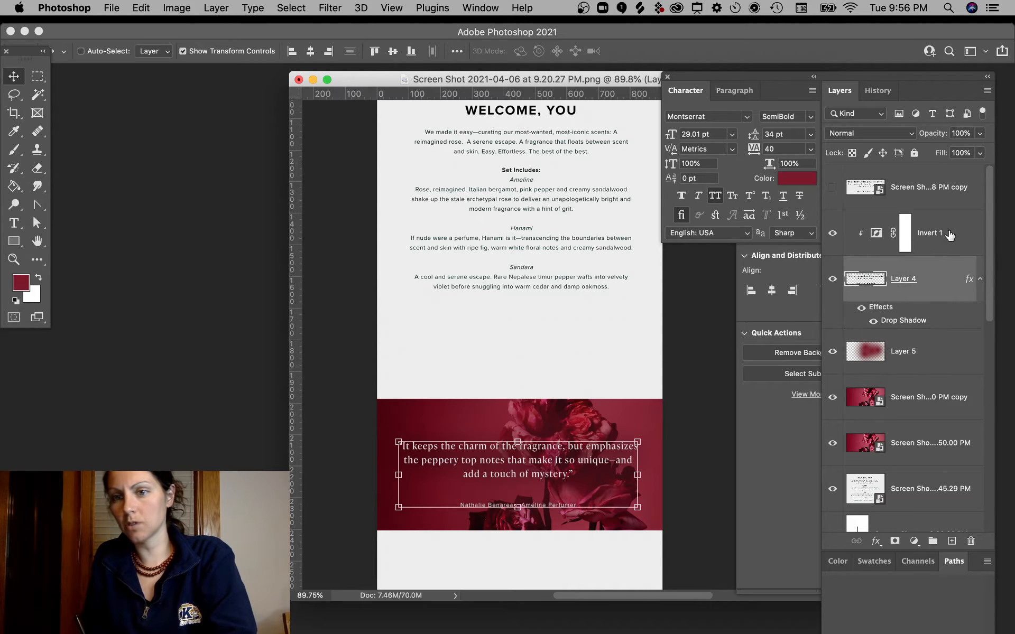
shift+click(911, 447)
drag(590, 497, 591, 419)
super+click(705, 334)
drag(708, 327, 732, 580)
scroll(732, 580, up, 2)
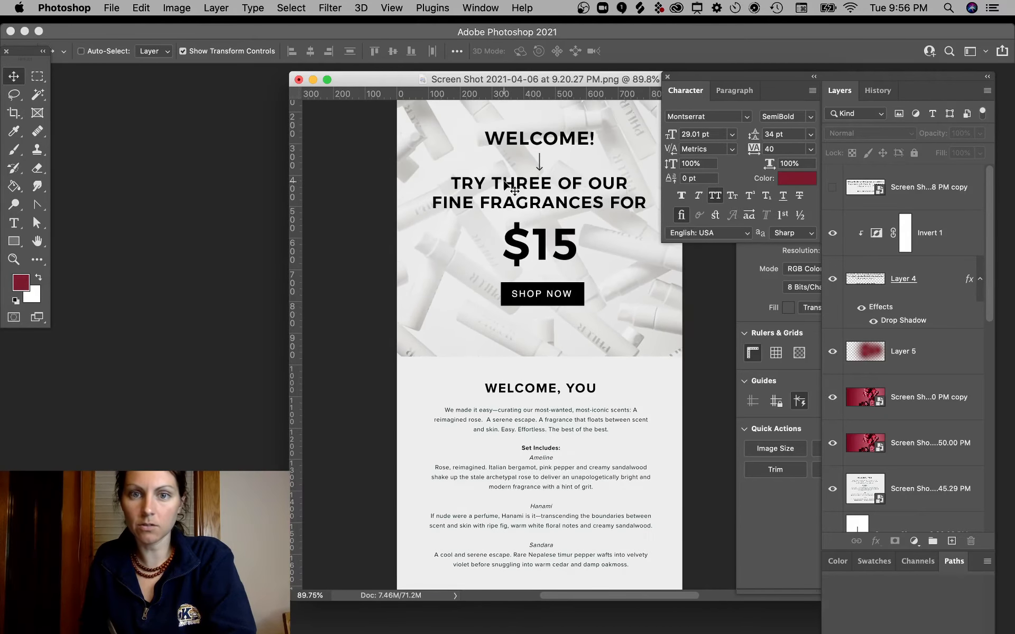
scroll(600, 301, up, 5)
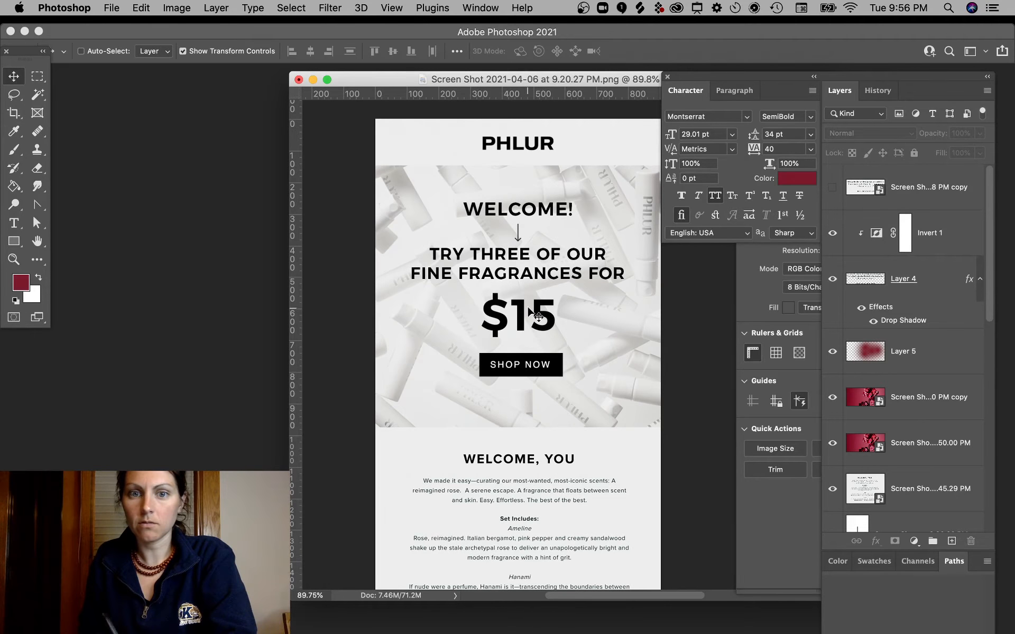
mouse_move(599, 434)
mouse_down()
mouse_move(612, 412)
mouse_move(613, 202)
mouse_move(610, 363)
mouse_move(613, 317)
mouse_up()
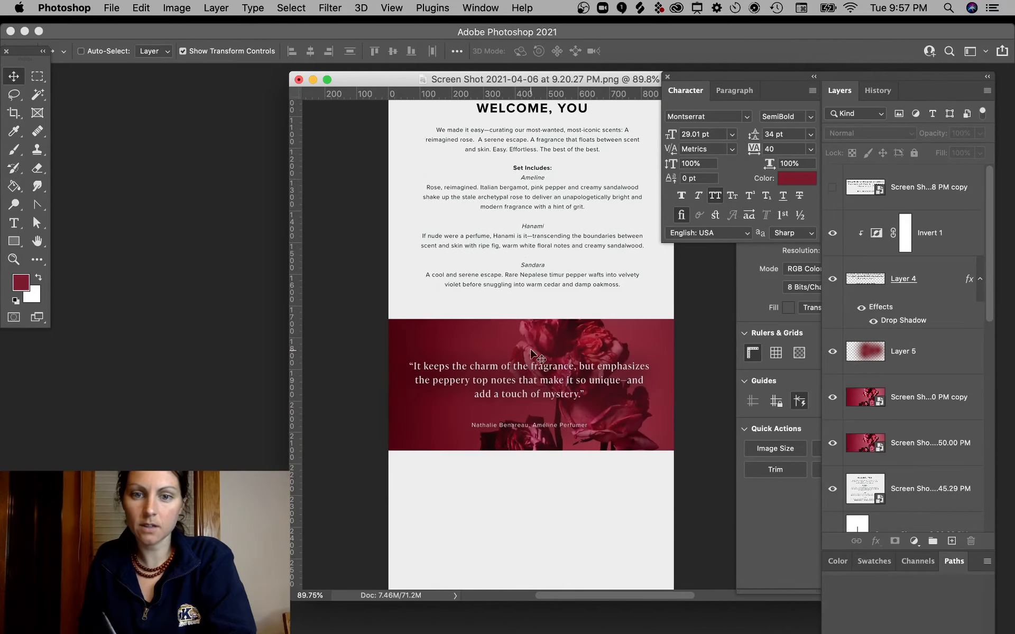
drag(595, 483, 596, 439)
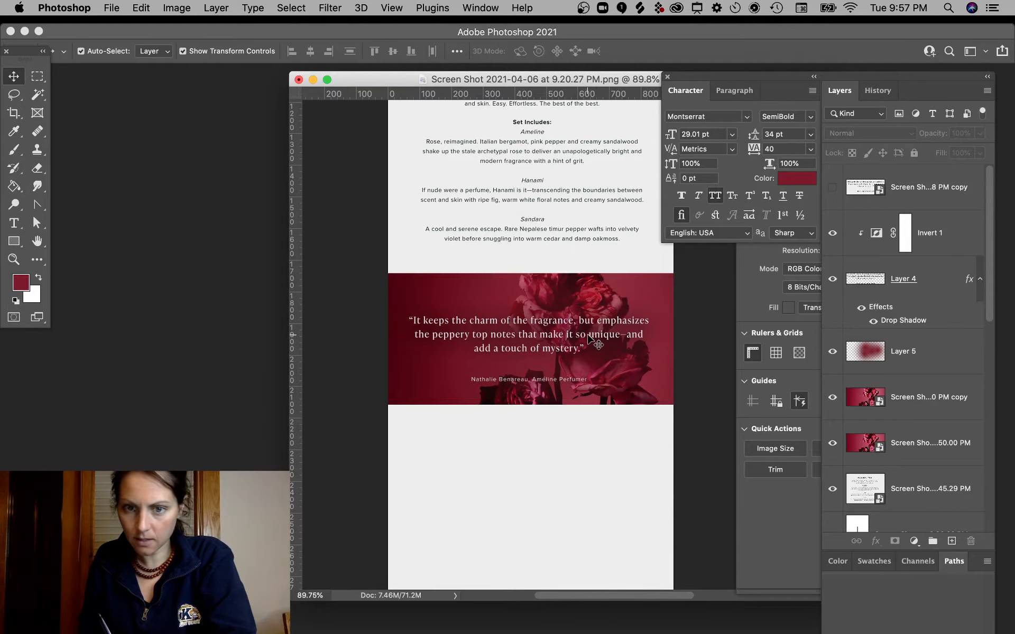
Set the quote layer's drop shadow opacity to 0%, hide the drop shadow effect and deselect the layer
click(846, 341)
click(934, 285)
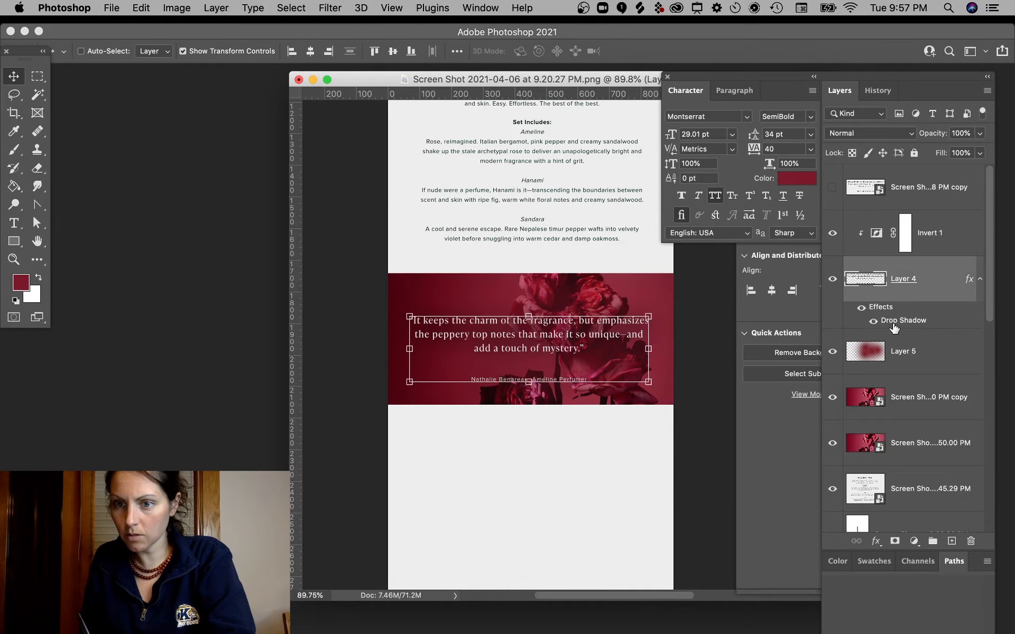
double_click(895, 320)
drag(721, 139, 814, 389)
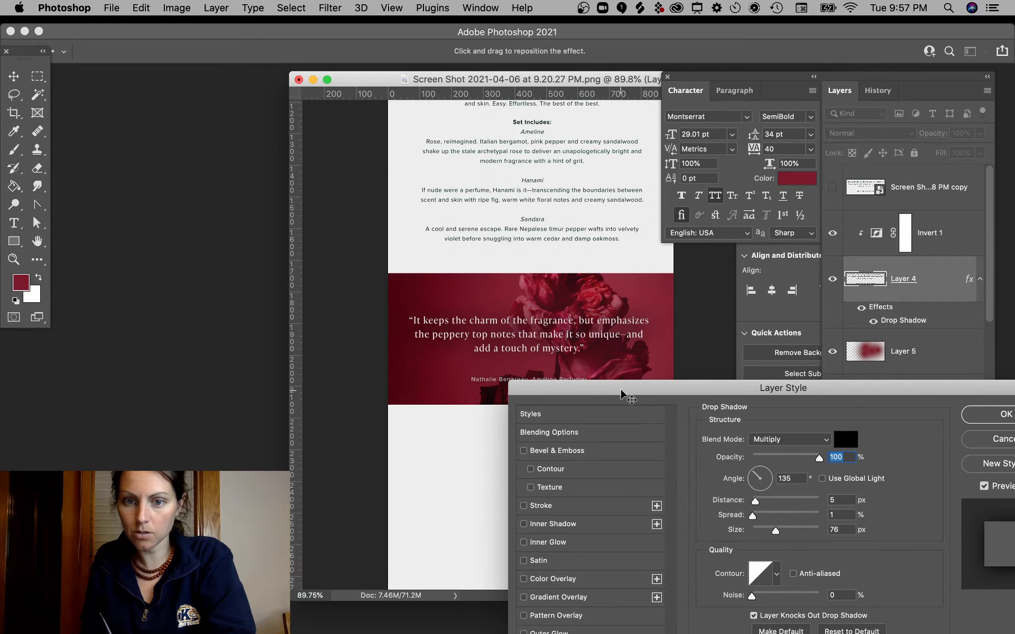
drag(619, 393, 751, 256)
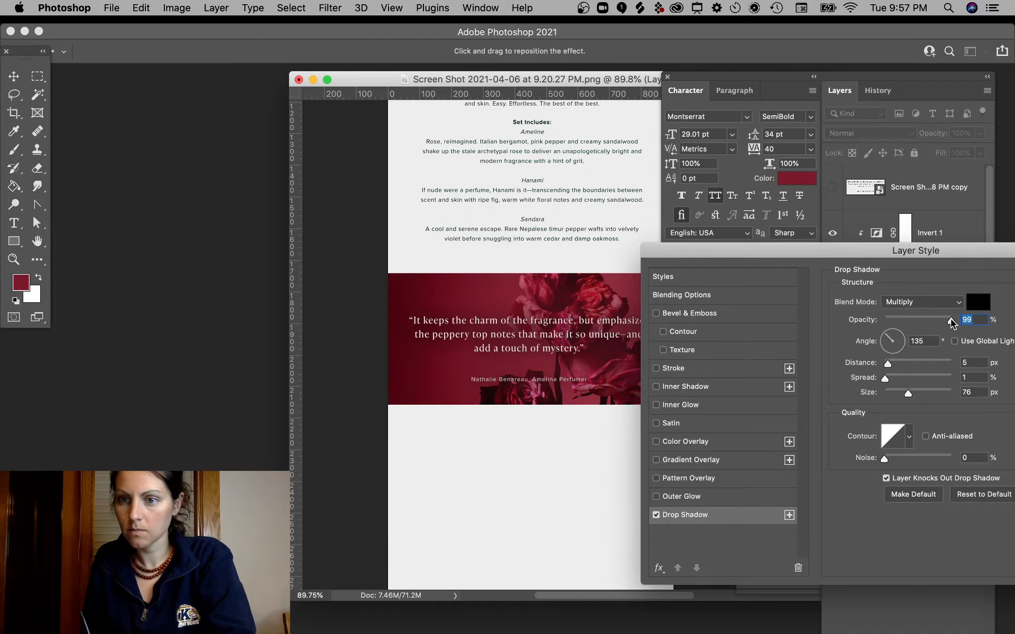
drag(951, 320, 655, 349)
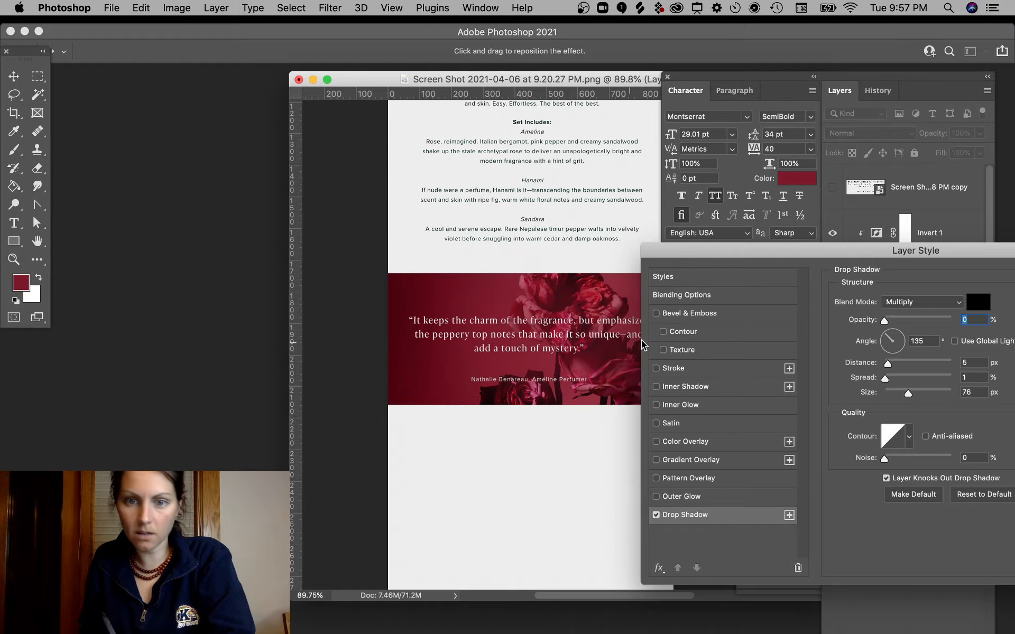
drag(738, 251, 495, 431)
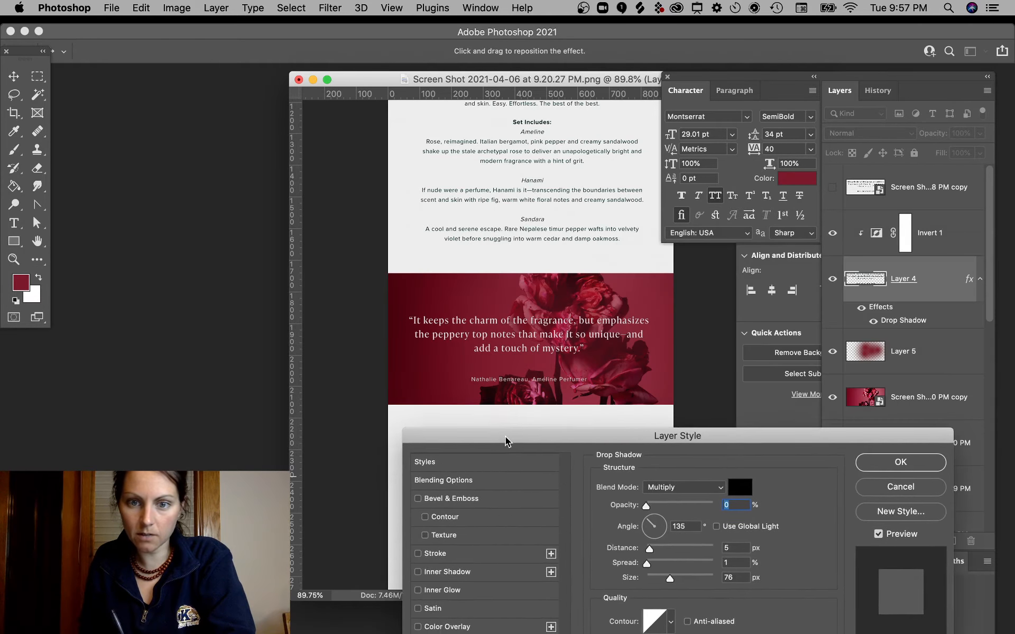
click(900, 457)
click(873, 321)
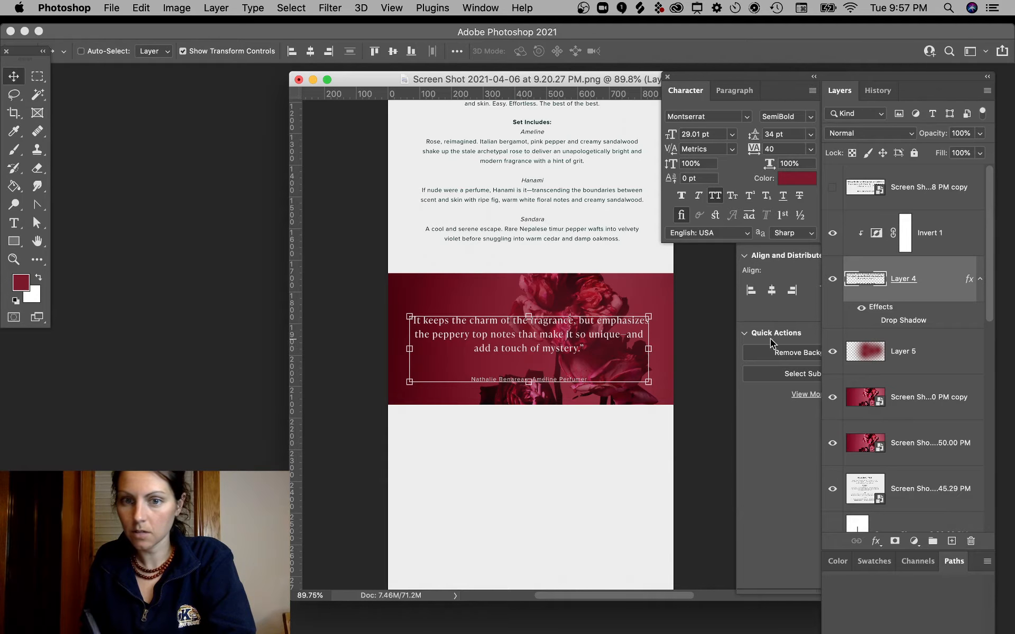
click(716, 348)
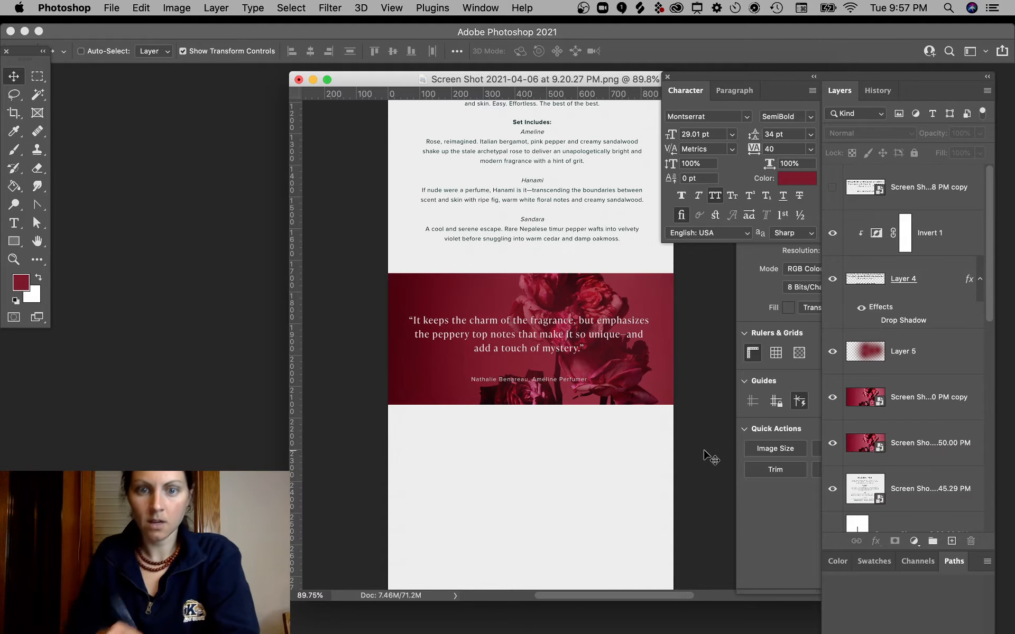
Review the email from the hero's Shop Now button down to the empty area below the rose banner
scroll(596, 425, up, 1)
scroll(592, 422, up, 7)
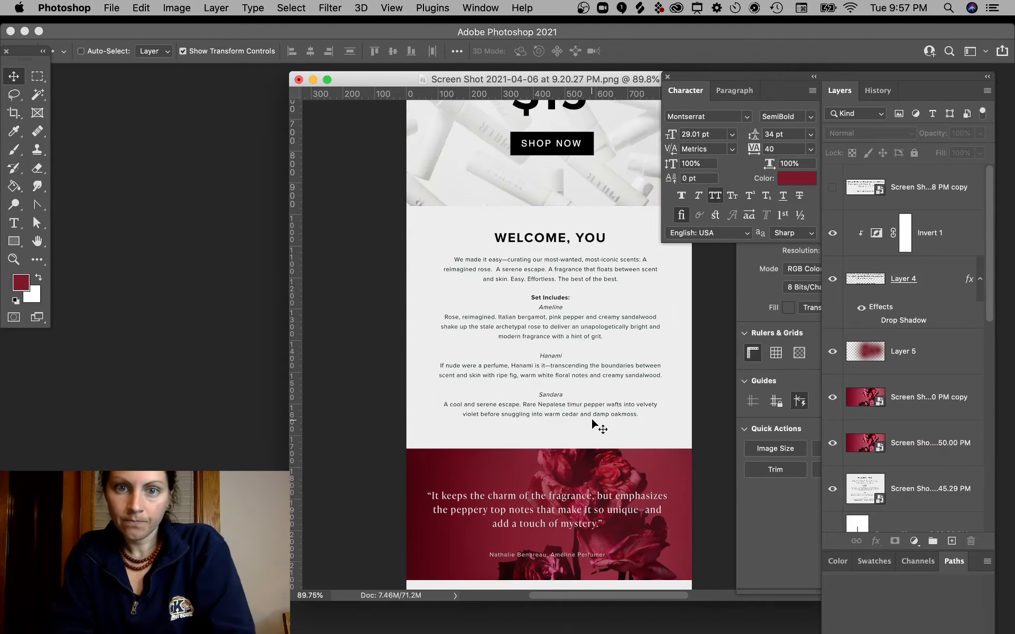
scroll(591, 423, down, 10)
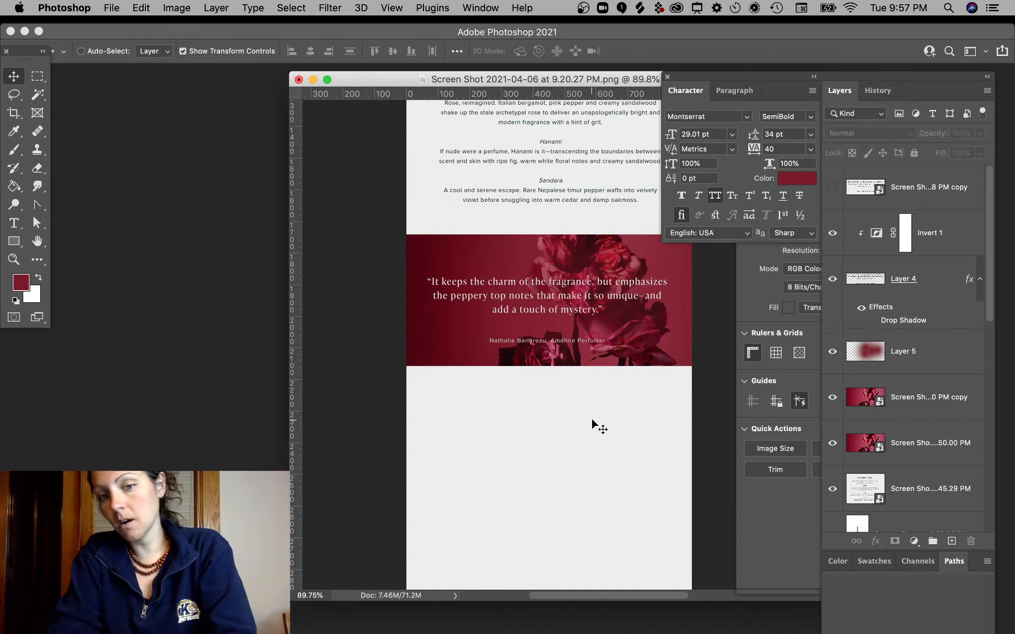
key(ctrl+Up)
click(592, 419)
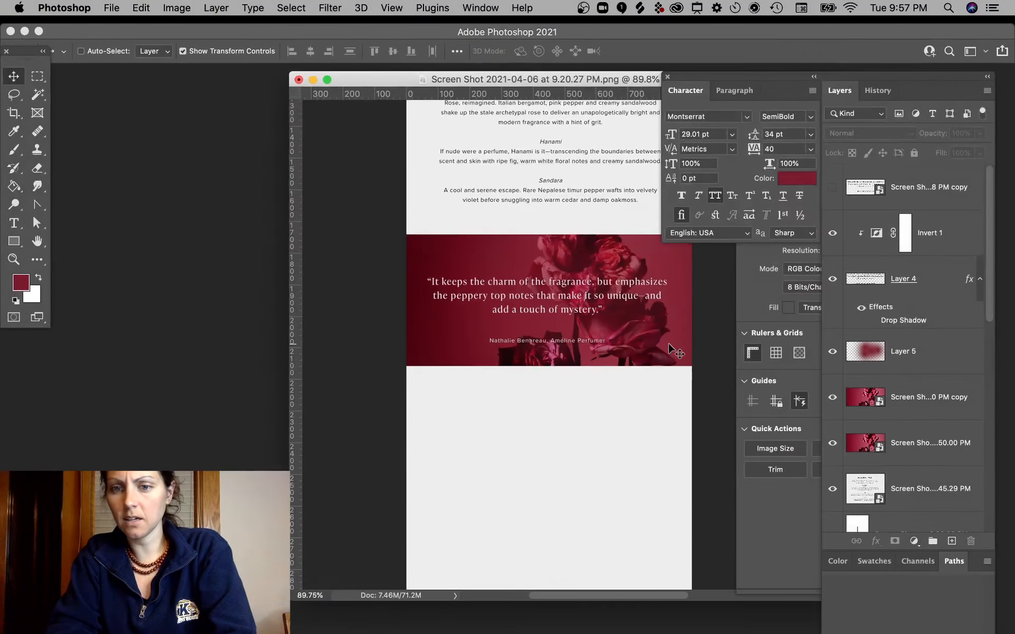
Switch to Chrome and look through the lower part of the Améline product page down to its footer
key(super+Tab)
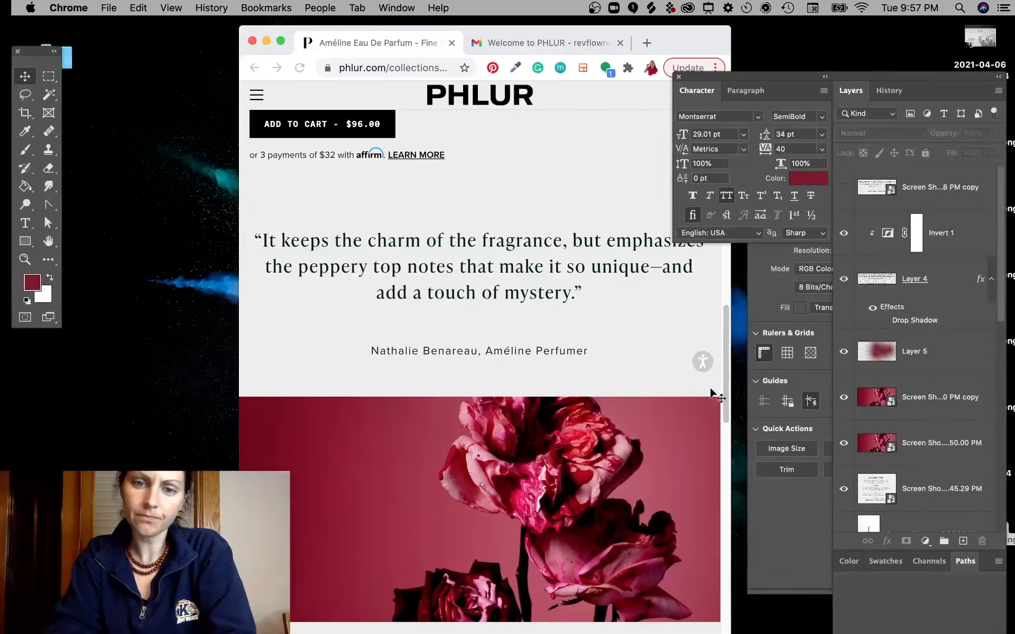
scroll(561, 381, down, 10)
scroll(561, 381, up, 6)
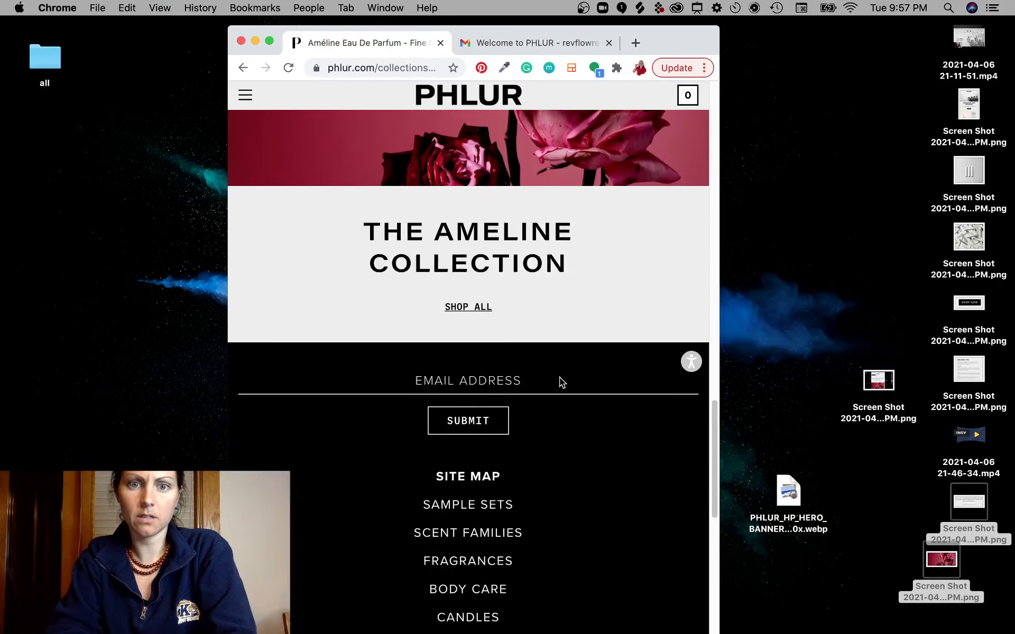
scroll(561, 382, down, 3)
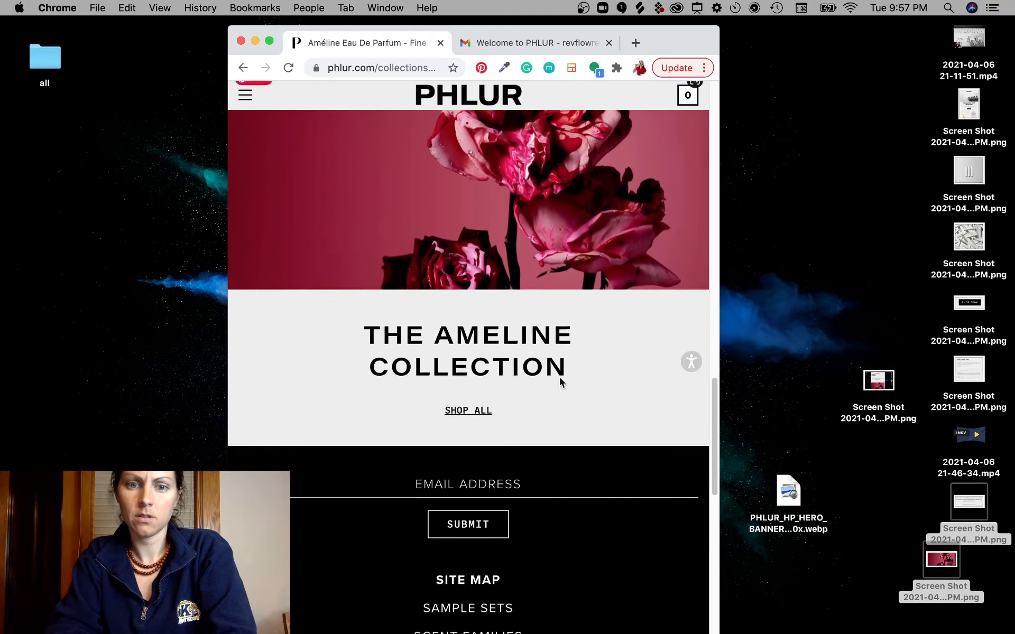
scroll(568, 412, down, 10)
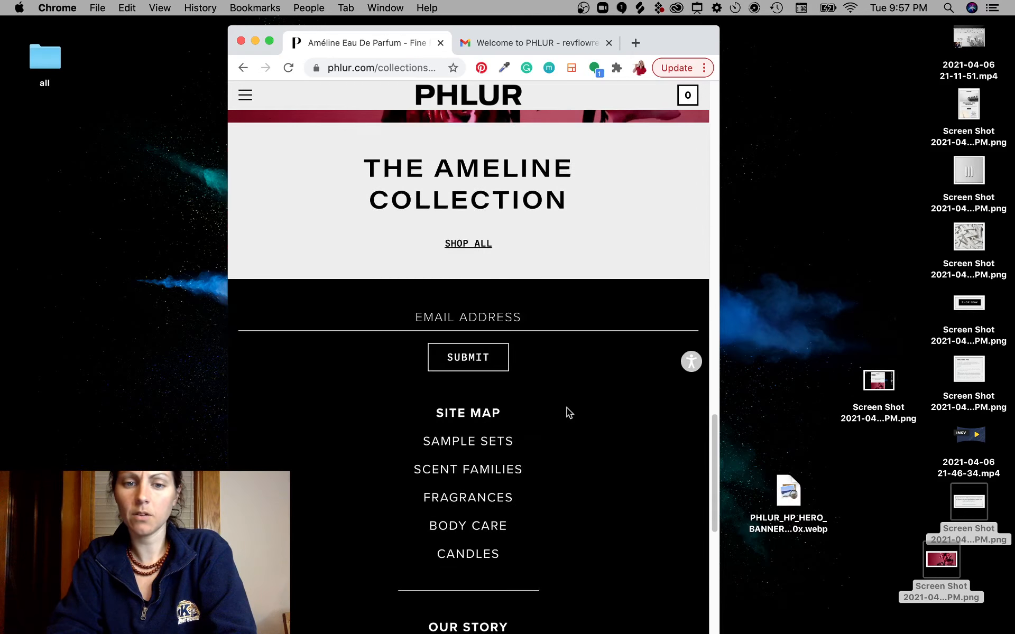
scroll(567, 399, down, 2)
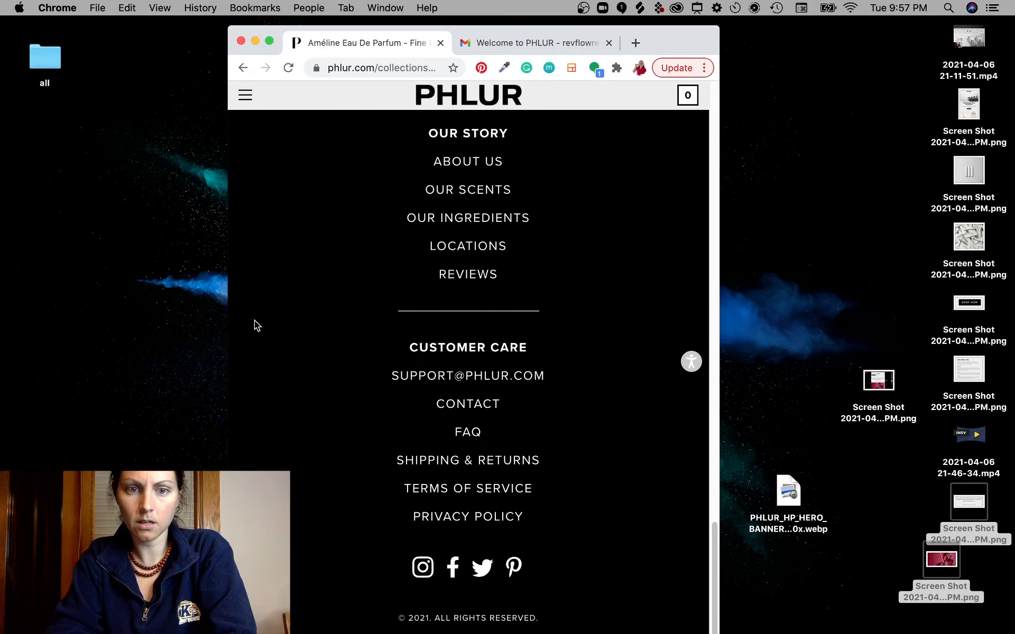
Examine the Améline page's bottle photo, description and purchase options, widening the browser window to get the desktop layout
scroll(489, 284, up, 20)
scroll(490, 284, down, 3)
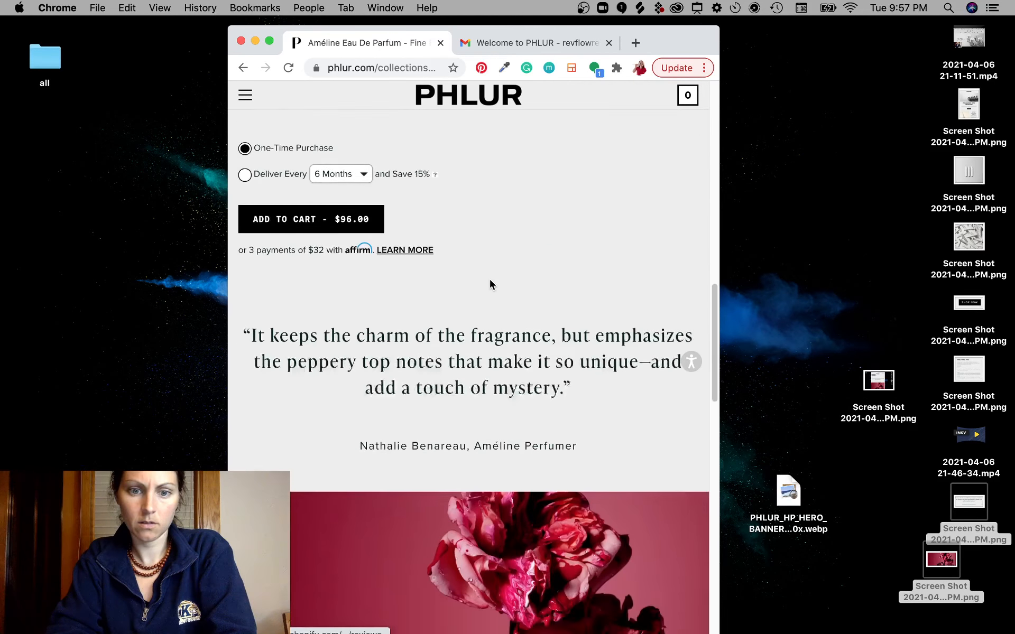
scroll(489, 284, up, 5)
scroll(489, 284, up, 9)
scroll(489, 284, down, 8)
scroll(490, 285, up, 5)
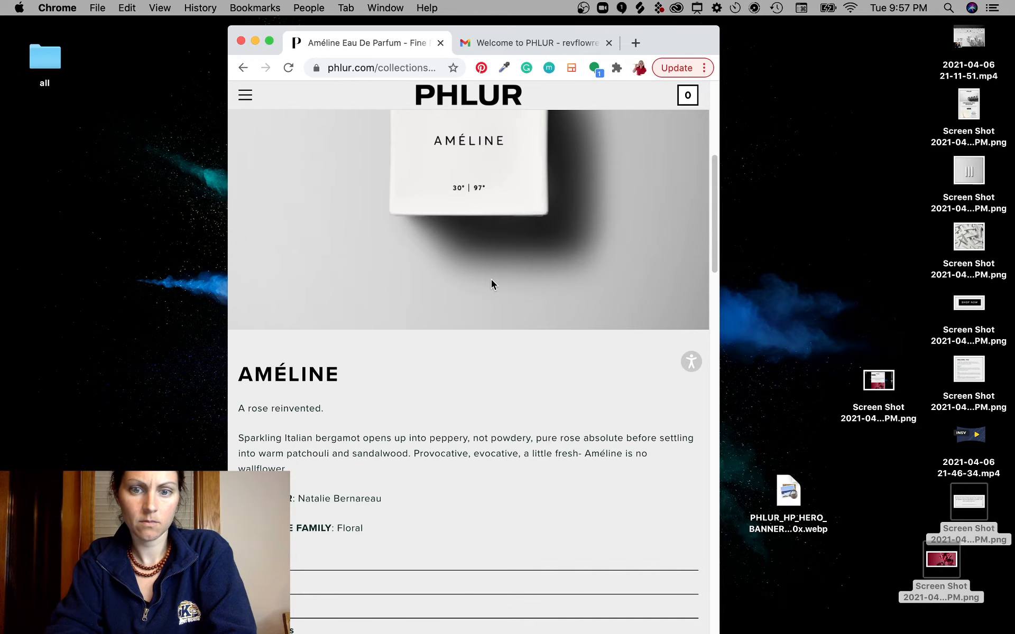
scroll(490, 284, up, 6)
scroll(490, 284, down, 8)
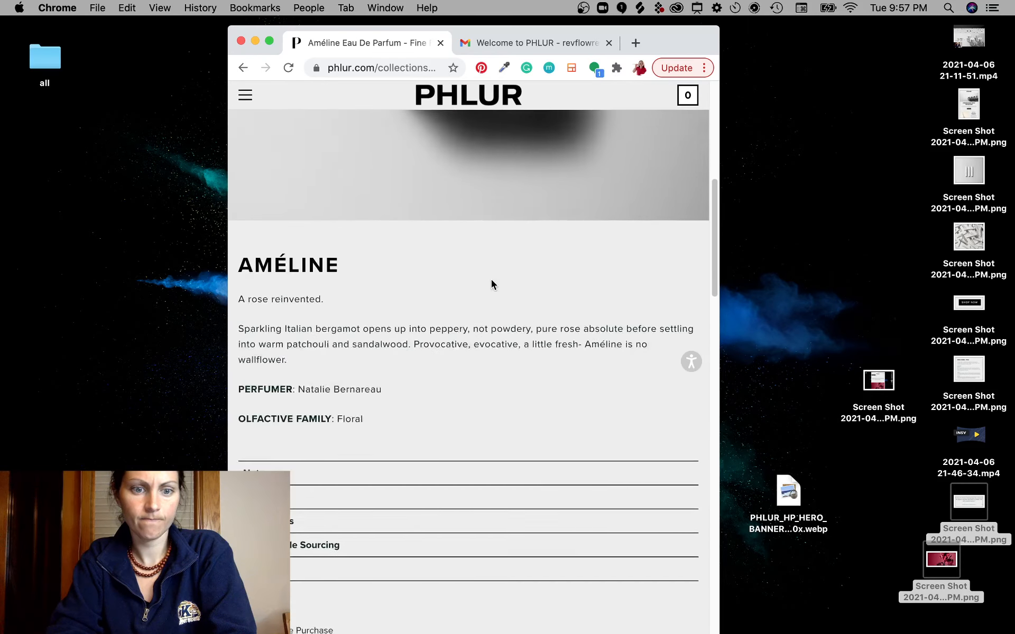
scroll(491, 284, down, 3)
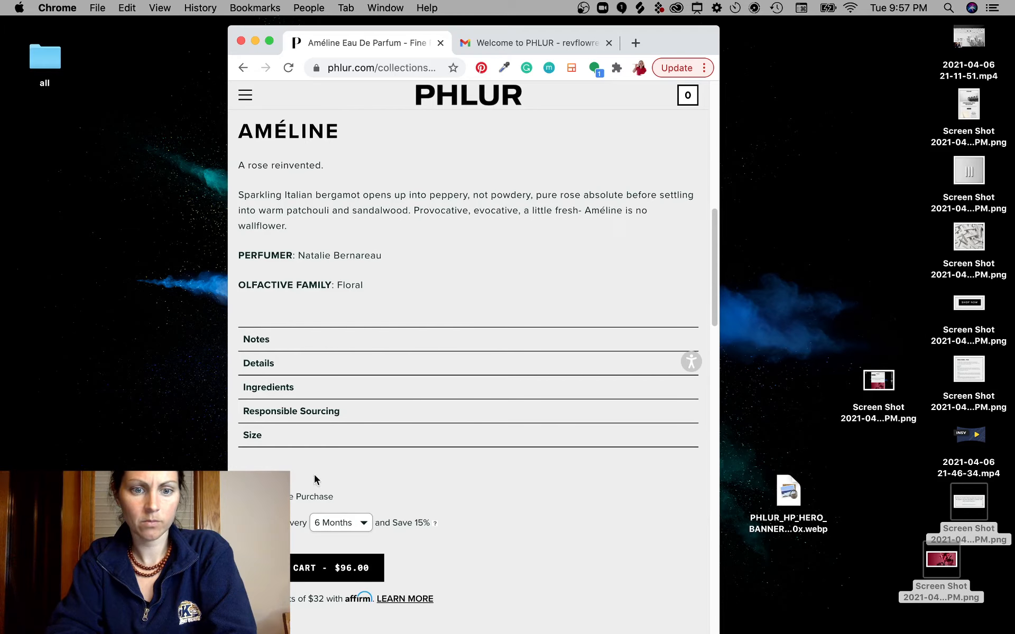
scroll(367, 544, down, 3)
scroll(367, 543, up, 10)
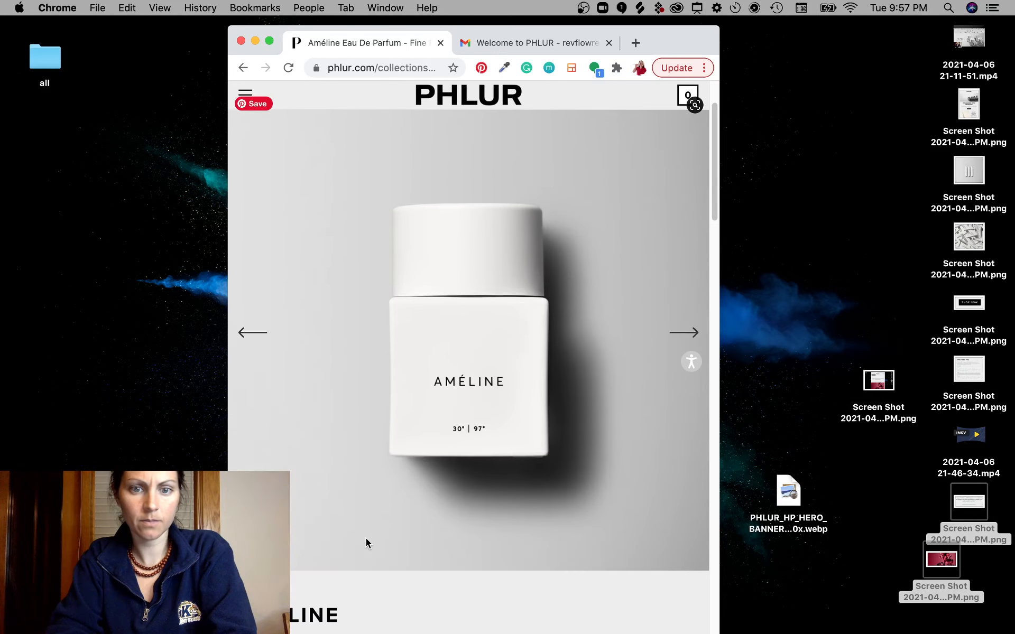
scroll(367, 544, up, 3)
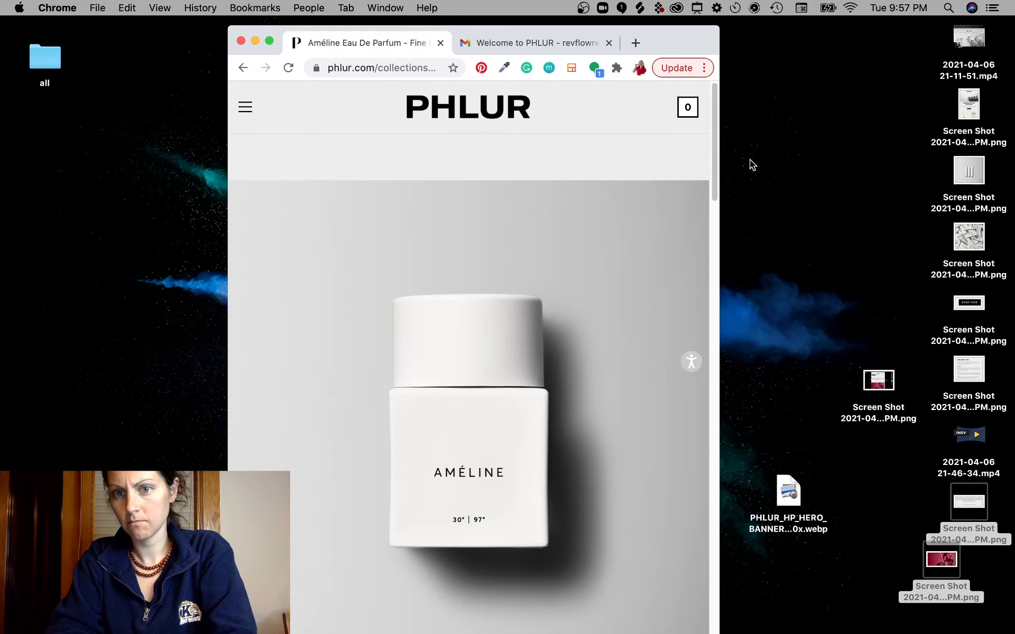
drag(717, 29, 945, 21)
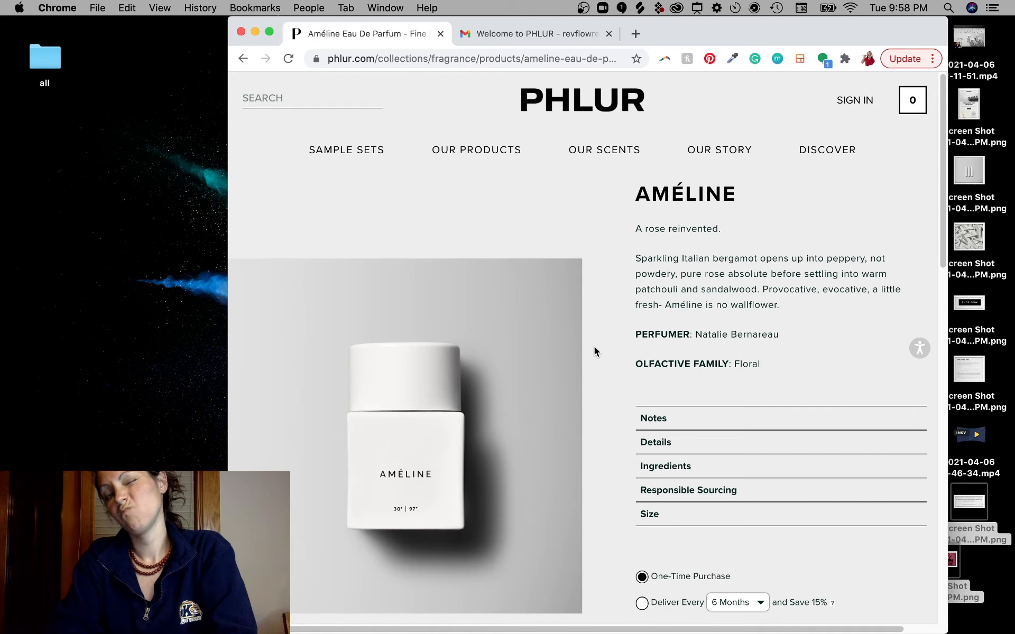
scroll(612, 391, down, 7)
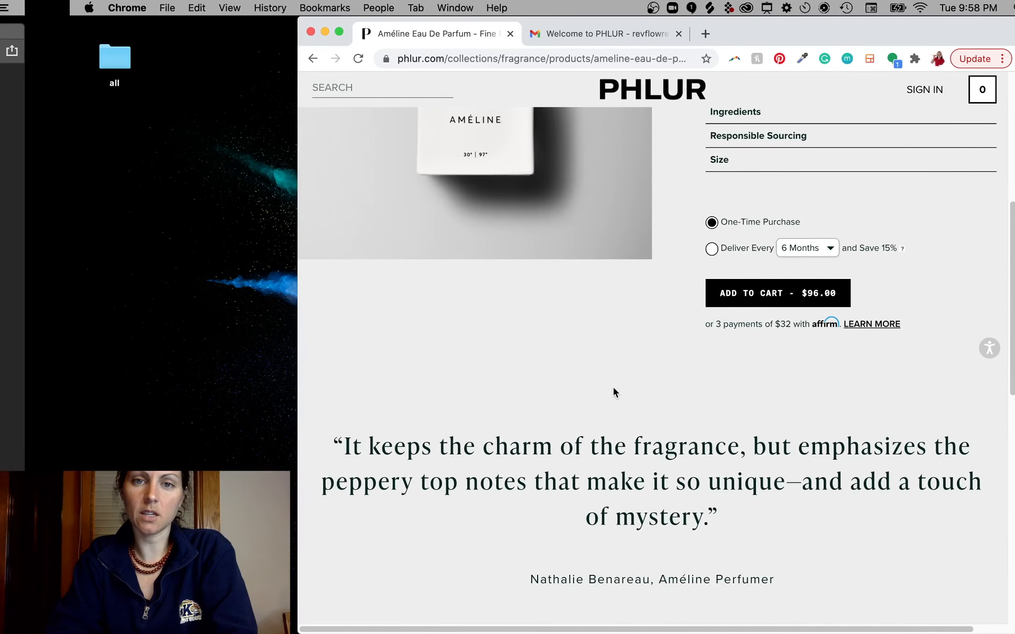
Open the original Welcome to PHLUR email in Gmail, close the developer tools and bring the whole Most-Loved Fragrances section into view
click(593, 41)
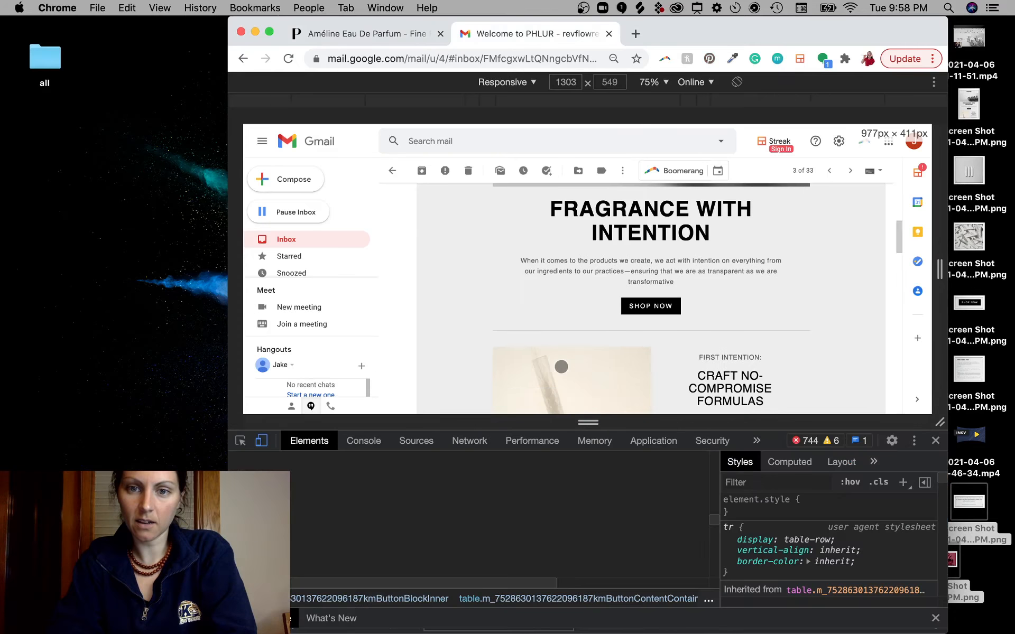
scroll(642, 363, down, 15)
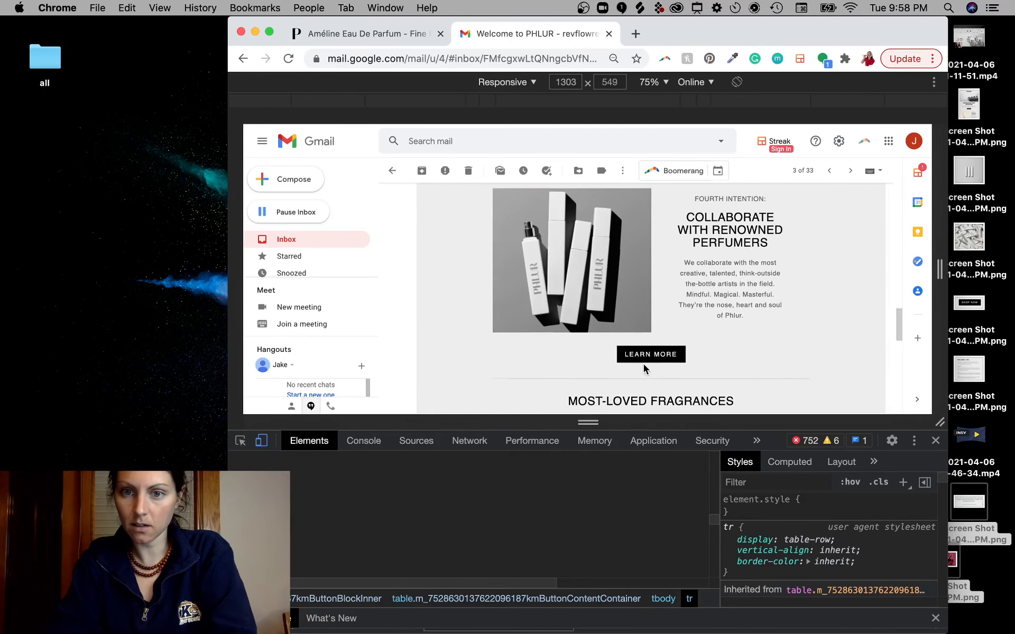
scroll(643, 364, down, 2)
scroll(643, 364, up, 1)
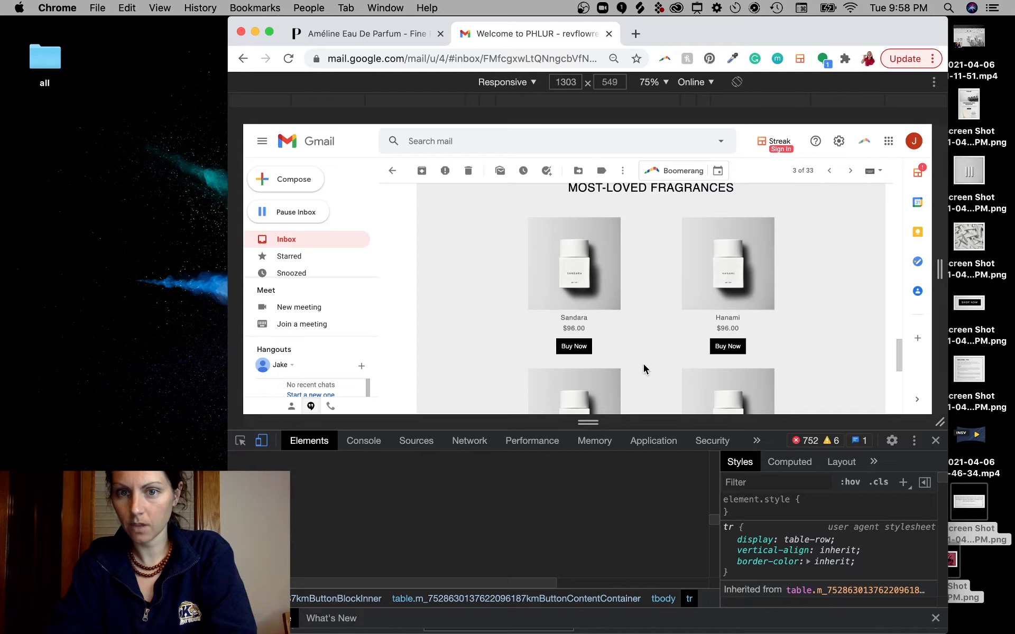
click(935, 441)
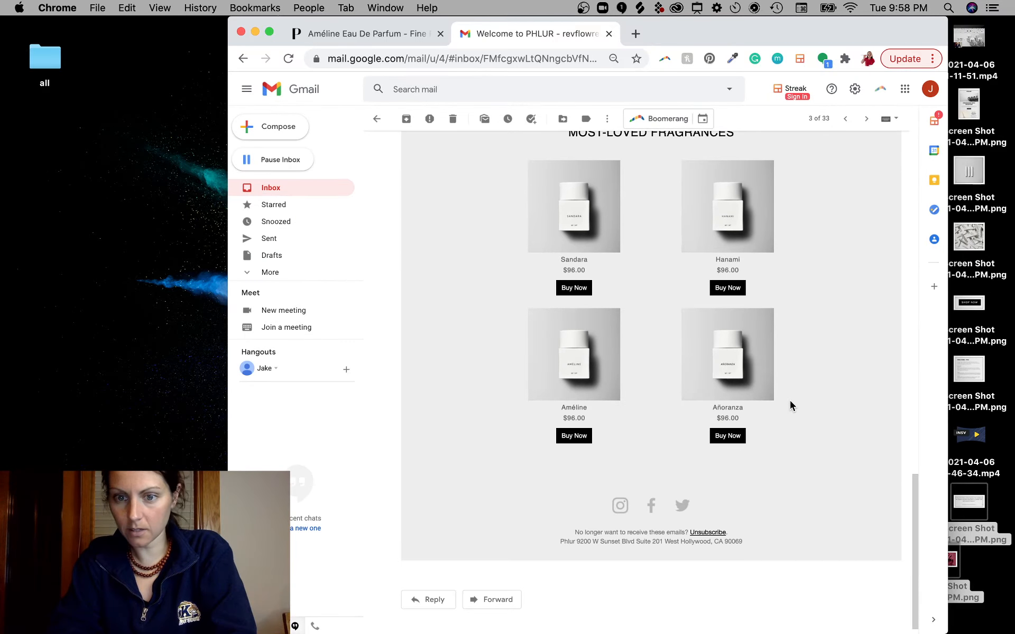
scroll(789, 405, up, 2)
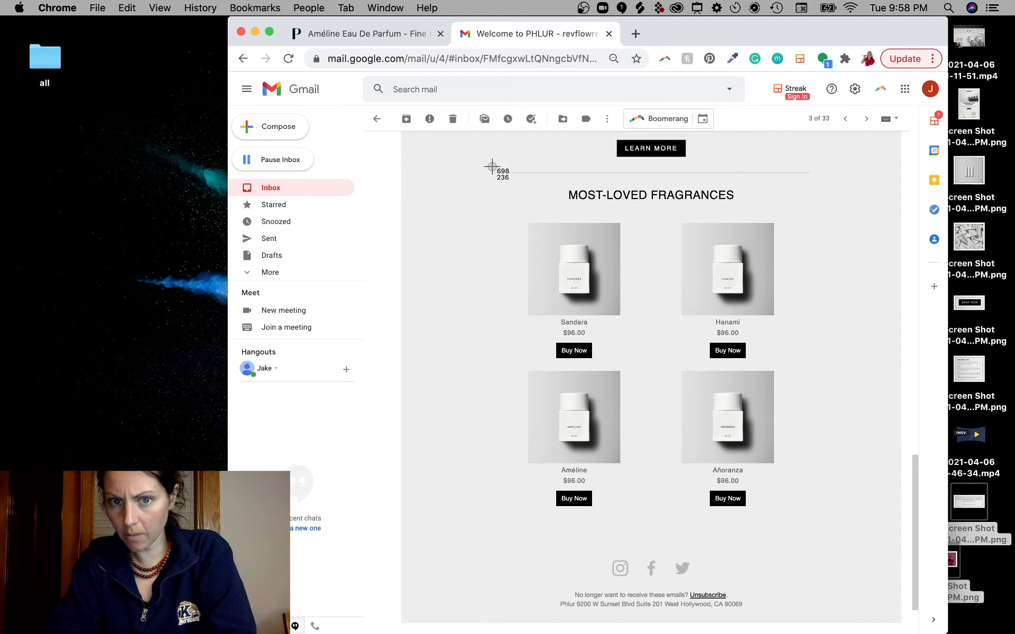
Capture the Most-Loved Fragrances section through the footer as a screenshot and place it in the Photoshop email directly below the rose banner
drag(491, 168, 811, 622)
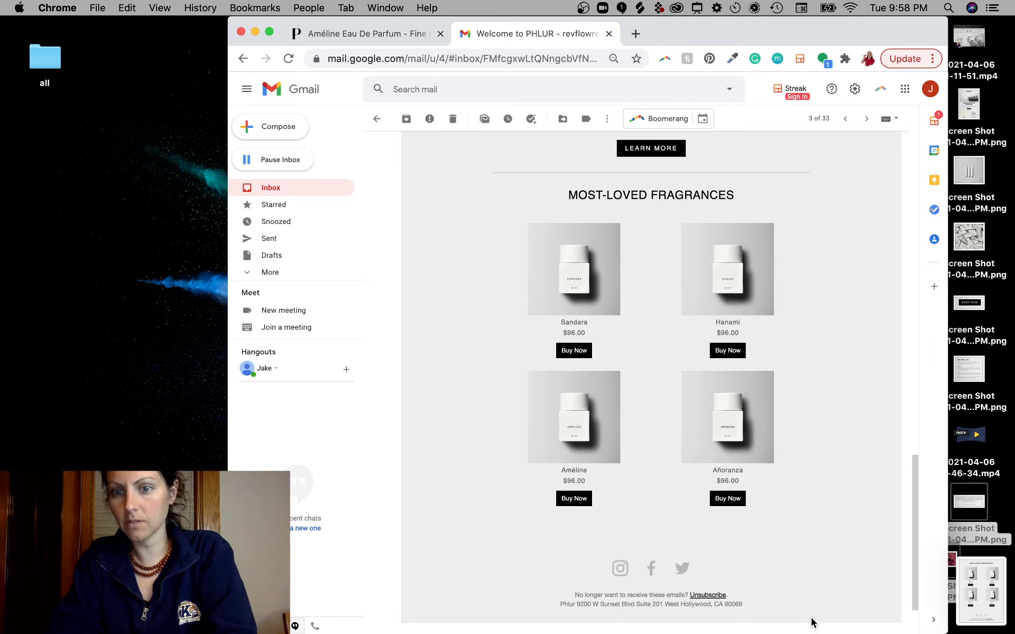
key(ctrl+Left)
drag(980, 591, 587, 442)
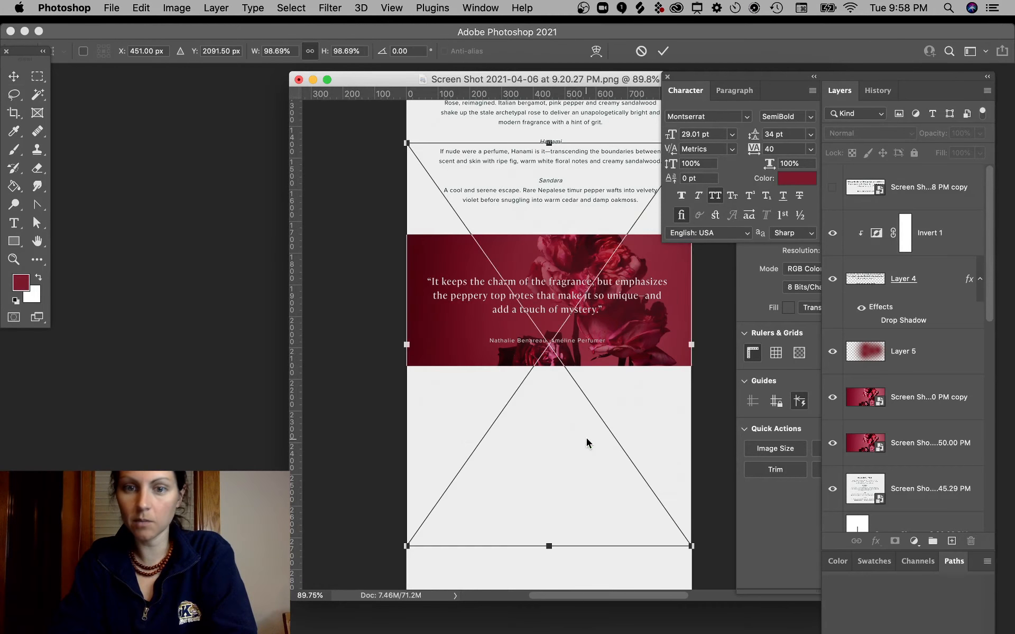
drag(572, 201, 568, 427)
key(Return)
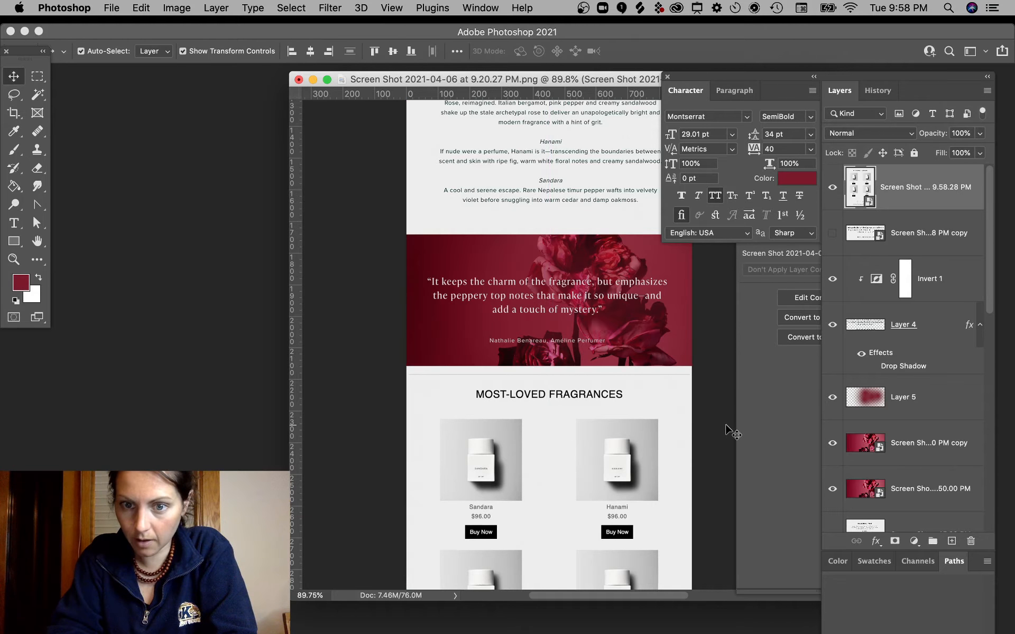
click(731, 430)
Extend the canvas downward with the Crop tool so it includes the whole product grid and the footer
scroll(673, 475, down, 4)
scroll(671, 501, down, 5)
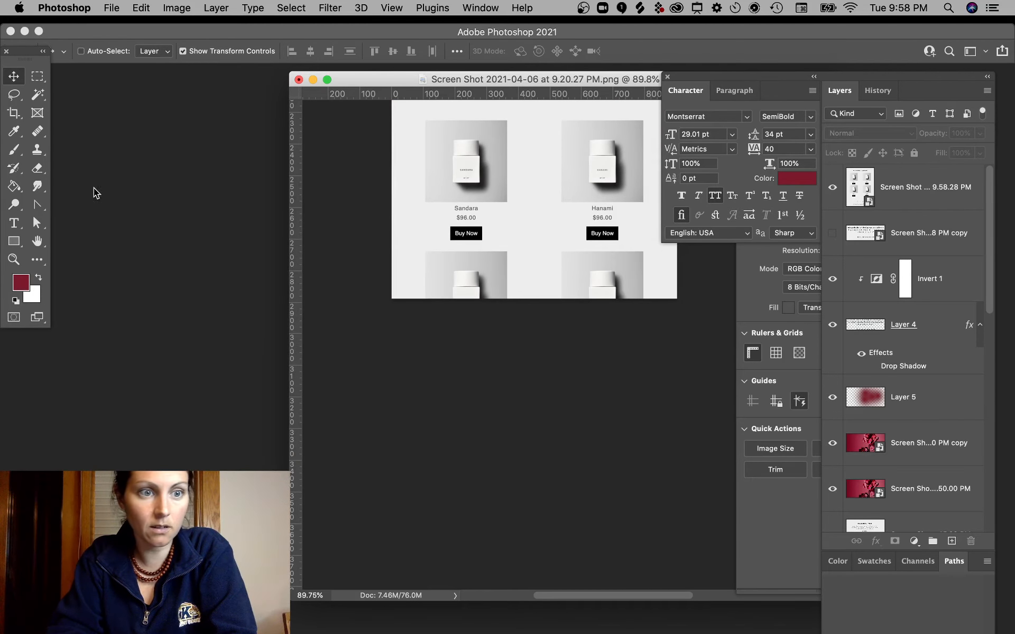
click(14, 112)
drag(536, 295, 533, 383)
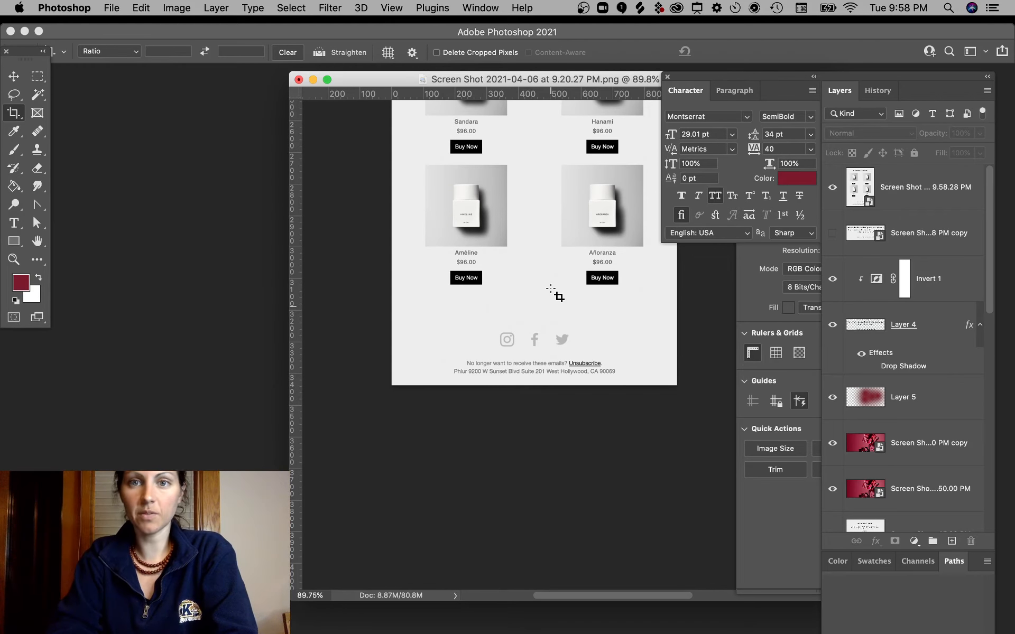
Review the redesigned email from the footer up to the hero, checking the overall layout and the opening screen
scroll(555, 295, down, 5)
scroll(555, 295, up, 10)
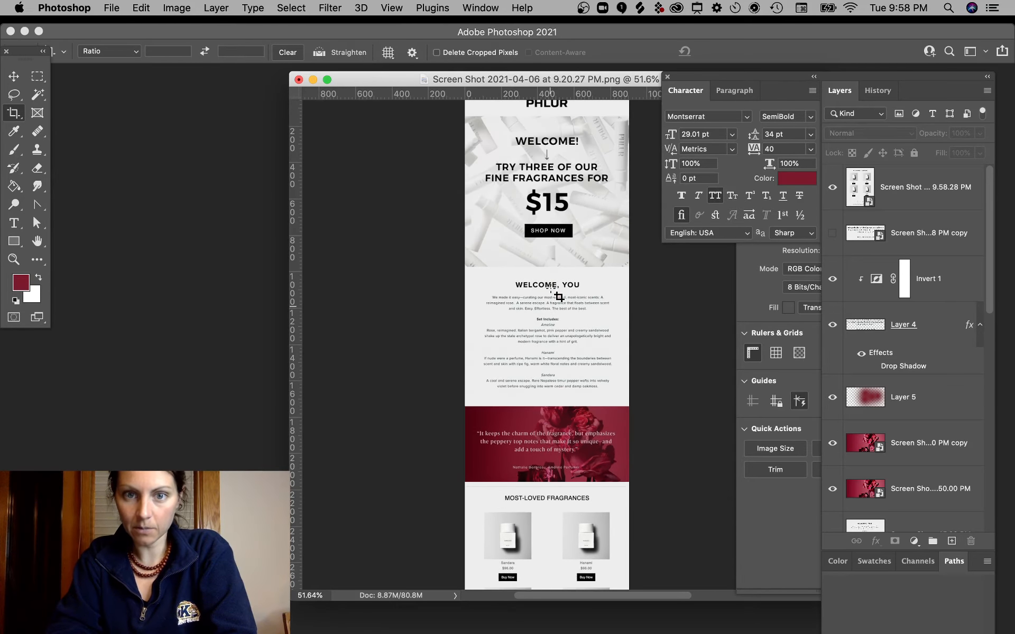
scroll(558, 297, up, 3)
scroll(559, 297, down, 5)
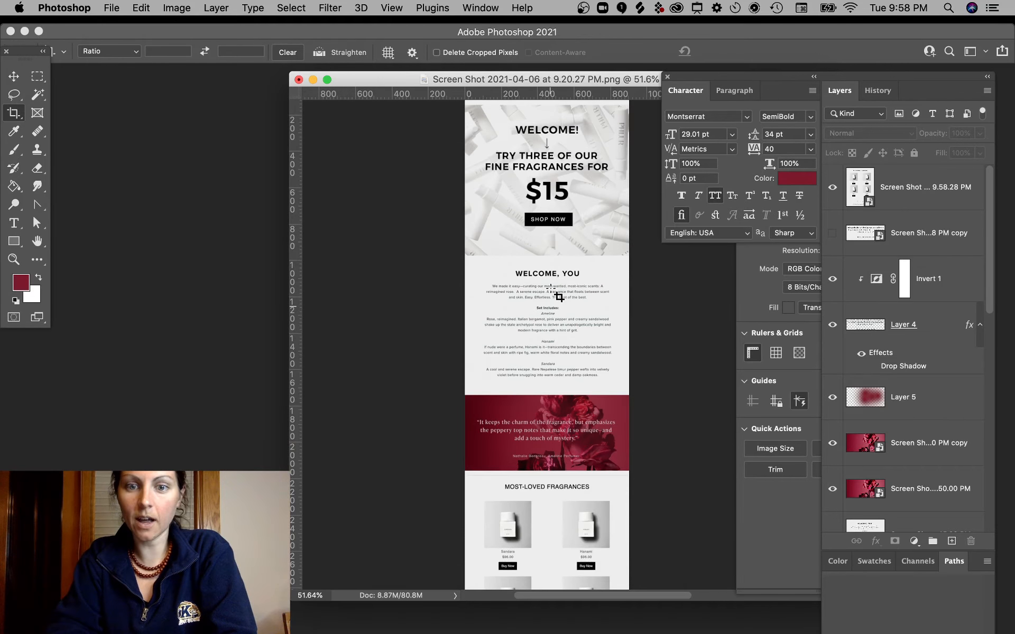
scroll(558, 297, up, 5)
scroll(559, 297, left, 2)
scroll(558, 297, right, 2)
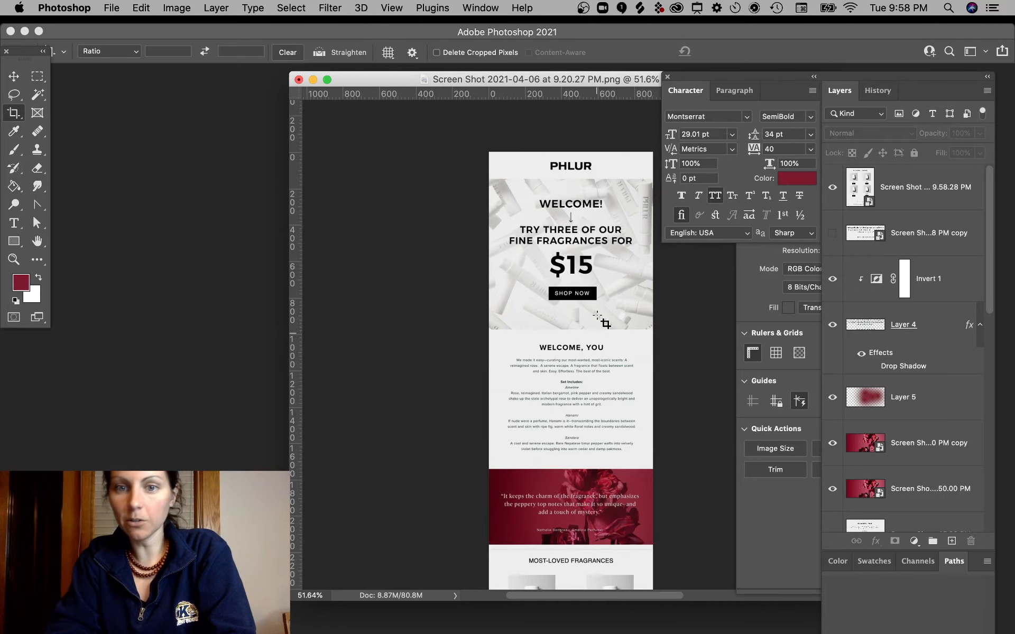
scroll(613, 416, up, 2)
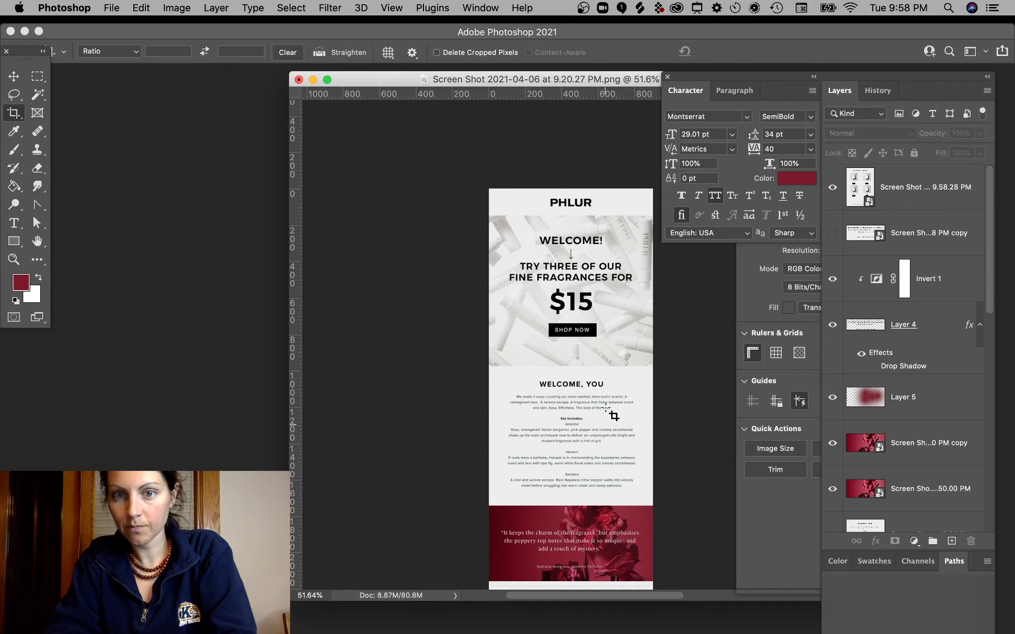
scroll(613, 415, right, 2)
scroll(613, 416, up, 6)
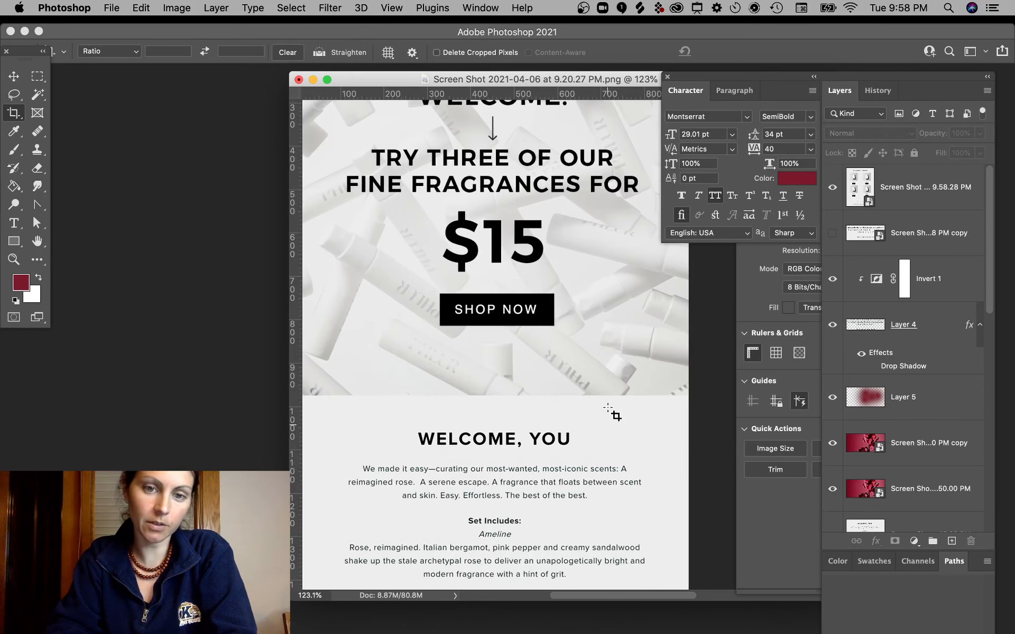
scroll(613, 416, up, 5)
scroll(613, 415, down, 3)
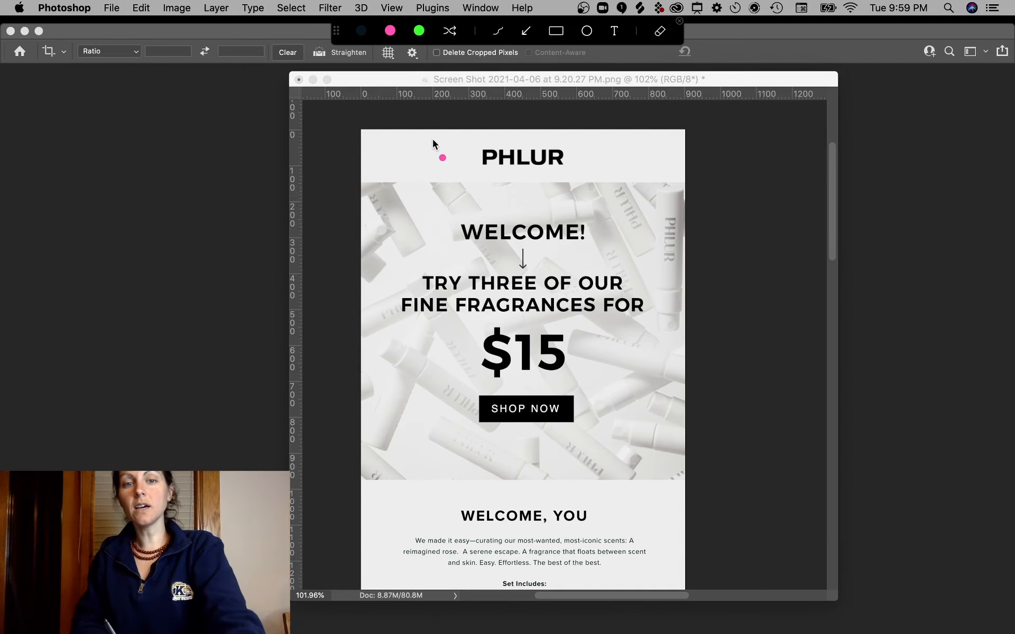
Annotate the email's opening screen in pink with an outline, a dashed fold line, and a circle and arrow on YOU
mouse_move(467, 123)
mouse_down()
mouse_move(351, 136)
mouse_move(371, 481)
mouse_move(408, 570)
mouse_move(694, 584)
mouse_move(670, 138)
mouse_move(393, 133)
mouse_up()
mouse_move(340, 573)
mouse_down()
mouse_move(378, 560)
mouse_move(670, 559)
mouse_move(775, 576)
mouse_up()
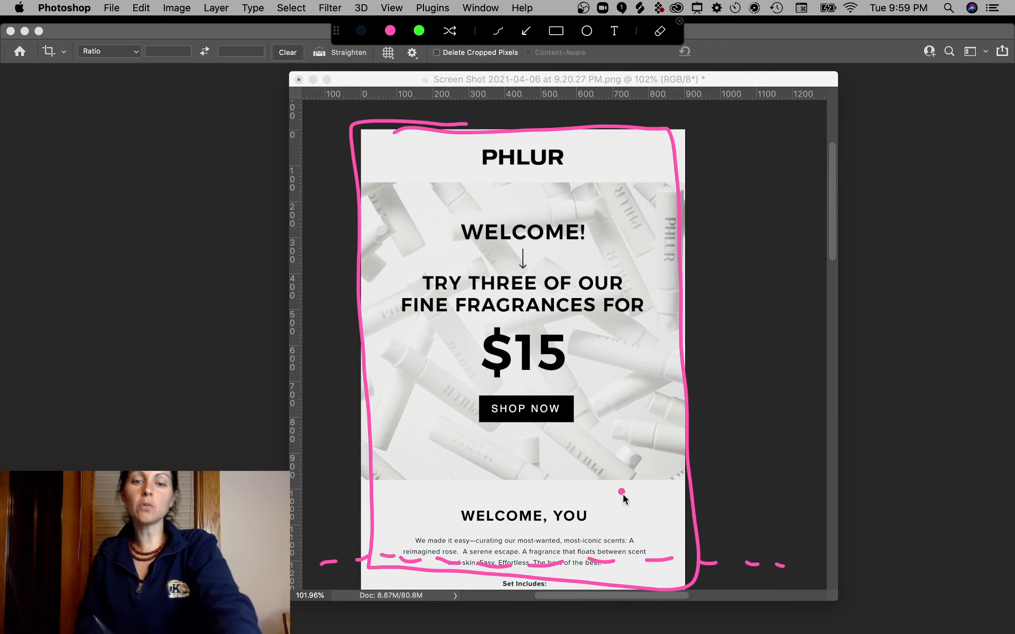
mouse_move(753, 357)
mouse_down()
mouse_move(603, 517)
mouse_move(629, 516)
mouse_move(586, 507)
mouse_up()
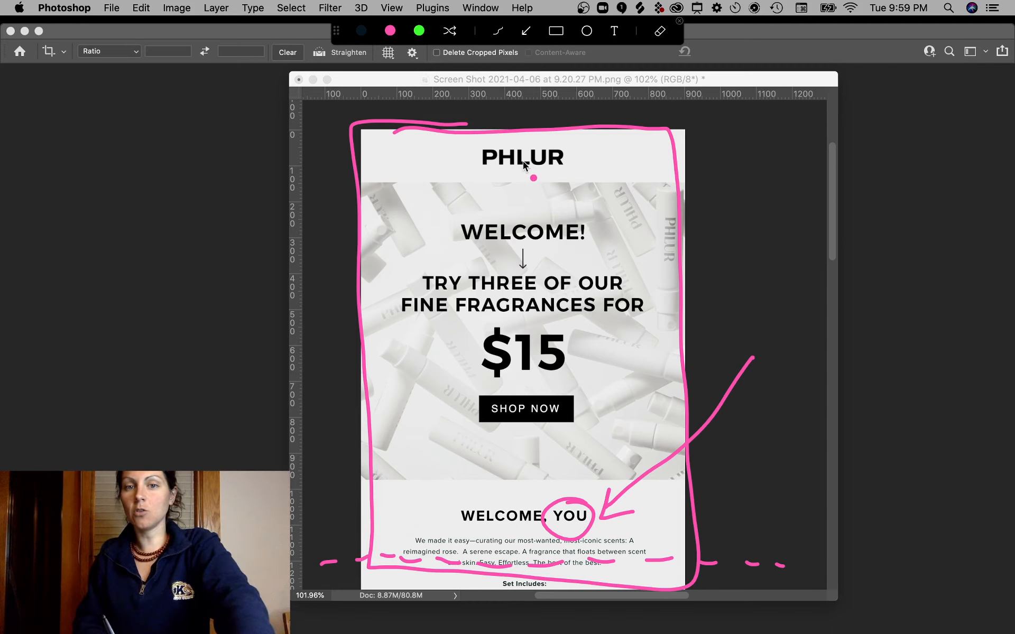
Mark the logo with a tick, underline the hero headlines, point arrows at the Shop Now button and clear all annotations
drag(577, 162, 613, 132)
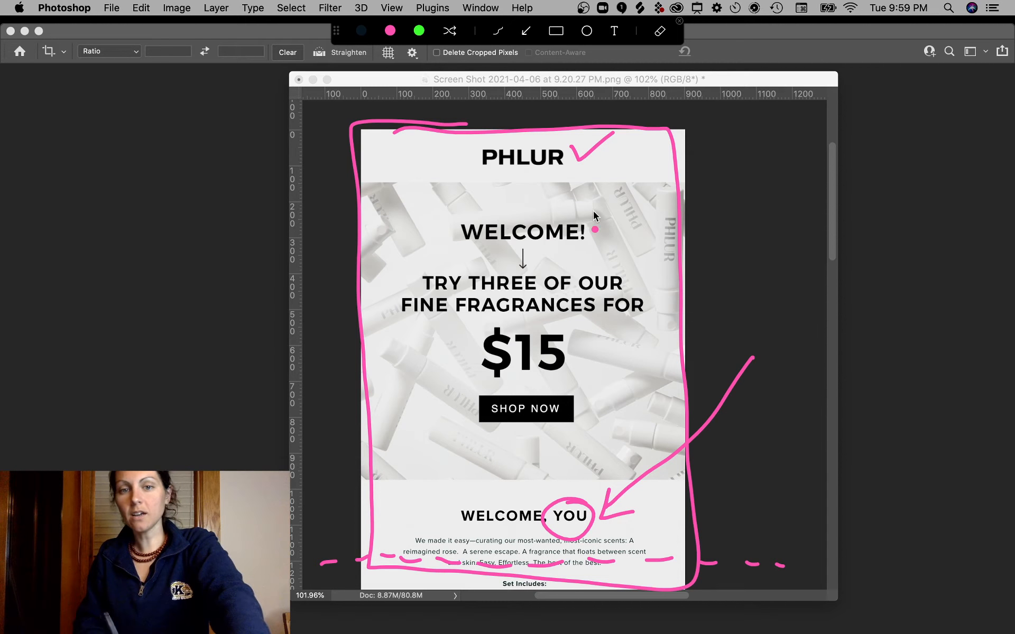
drag(477, 242, 617, 239)
mouse_move(425, 286)
mouse_down()
mouse_move(455, 310)
mouse_move(634, 334)
mouse_up()
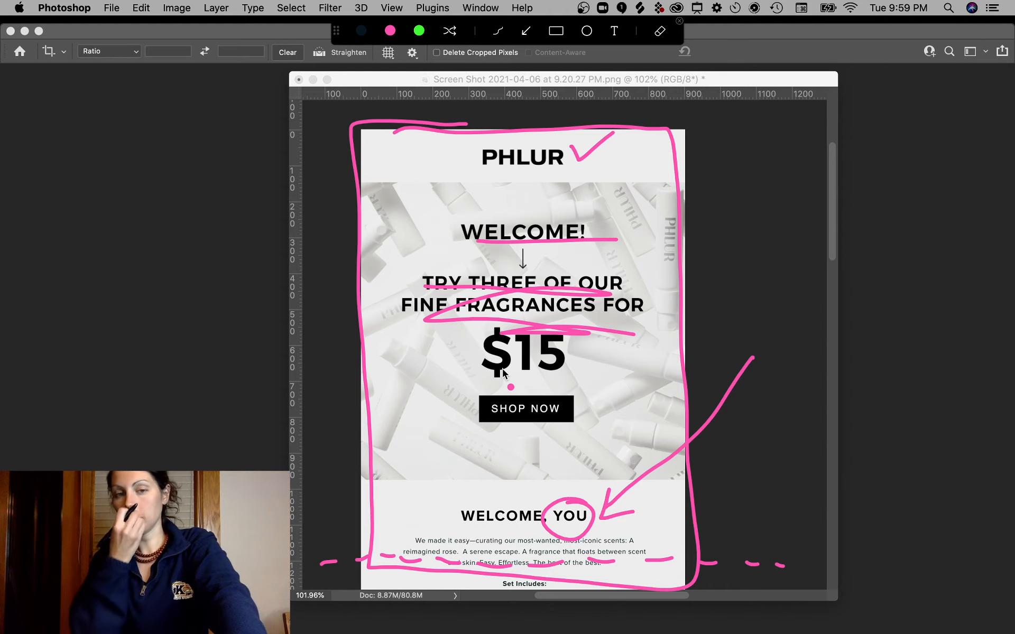
mouse_move(402, 410)
mouse_down()
mouse_move(478, 403)
mouse_move(455, 436)
mouse_up()
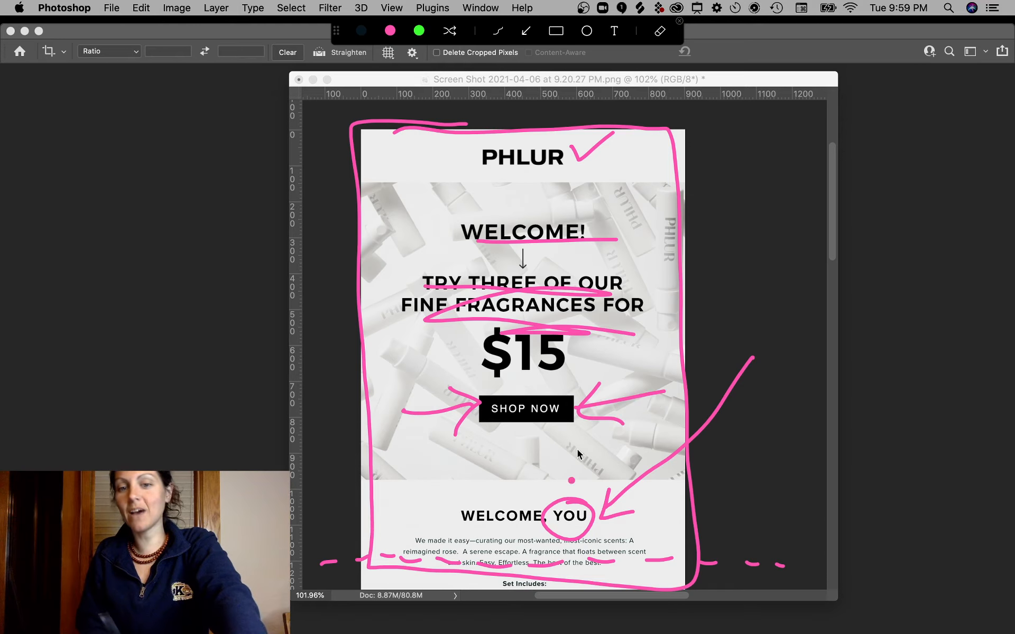
key(Escape)
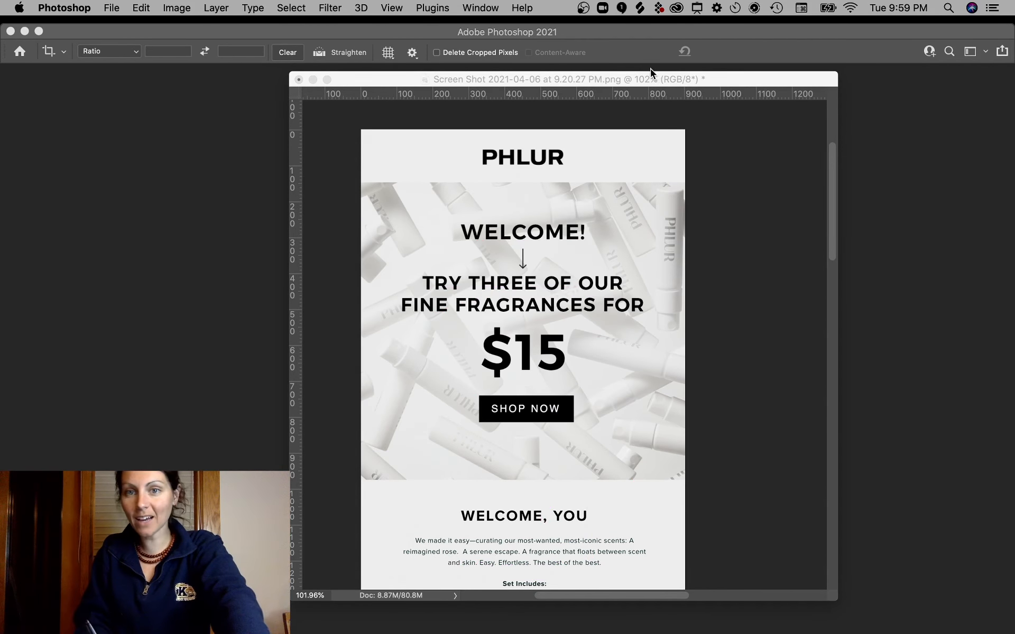
Save the design on the computer as a Photoshop file named Phlur in Revflow's Permissionless Redesigns folder
key(Tab)
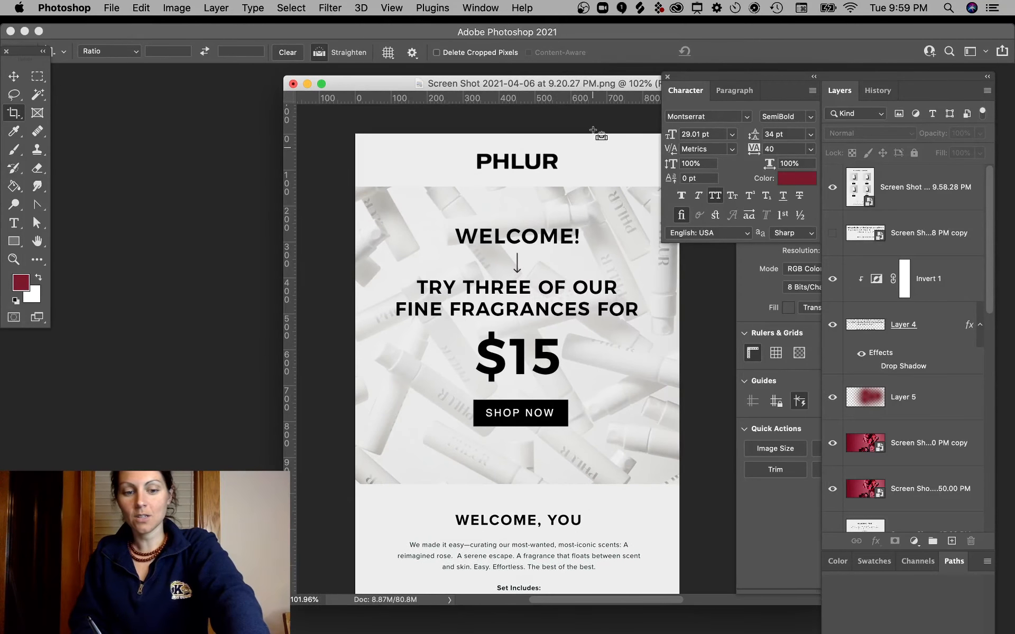
key(super+s)
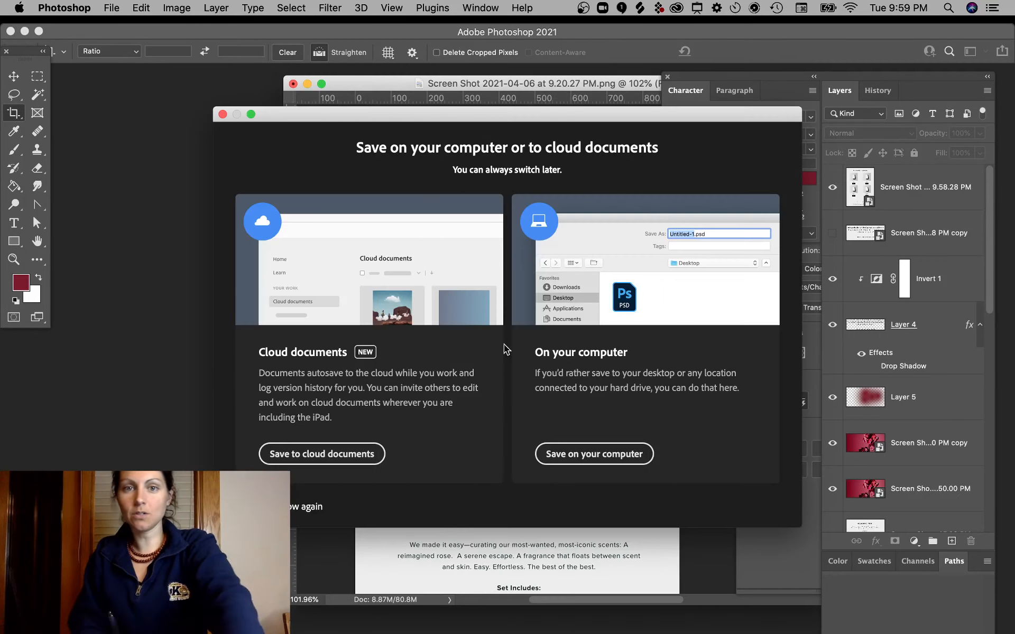
click(616, 455)
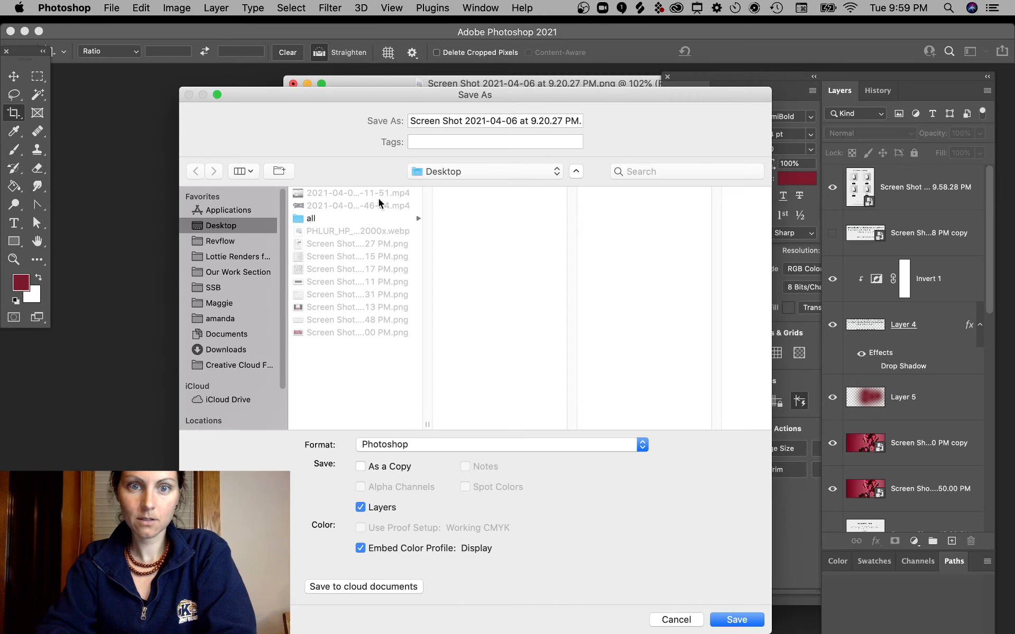
click(228, 243)
click(401, 244)
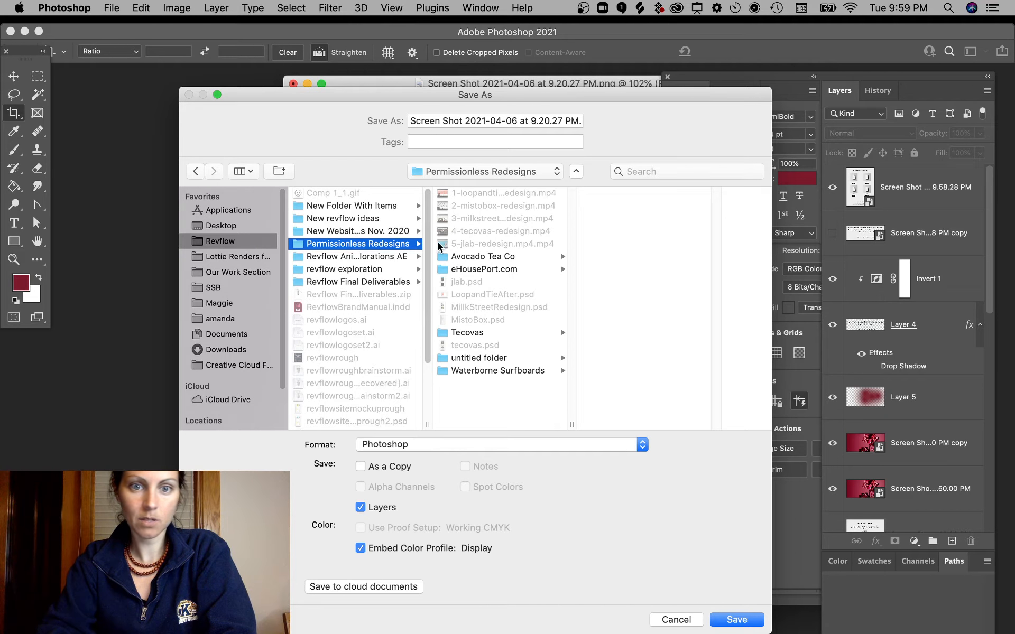
triple_click(467, 124)
text(P)
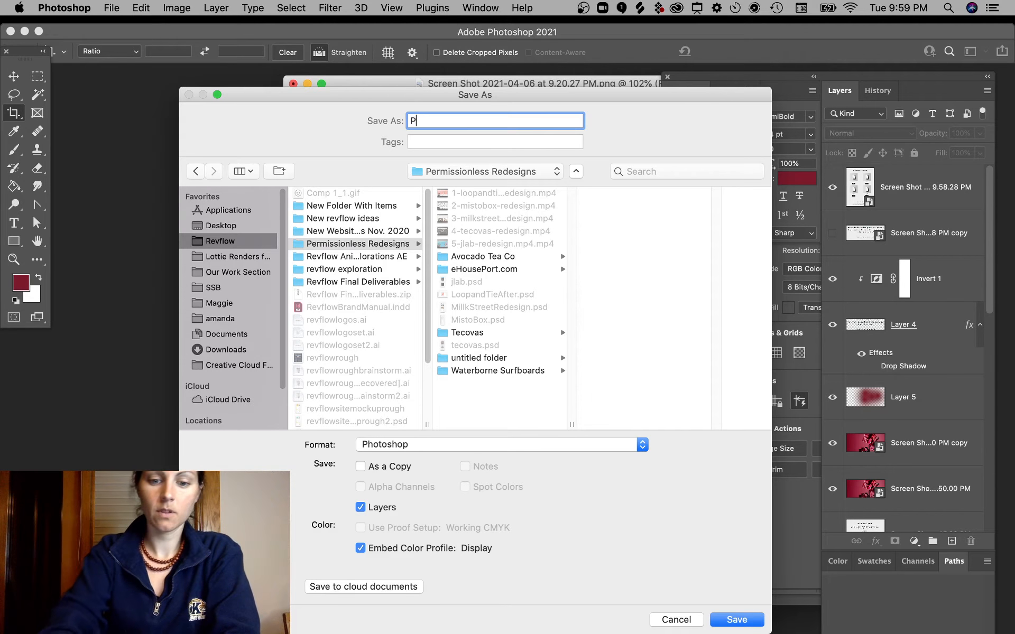
text(hlur)
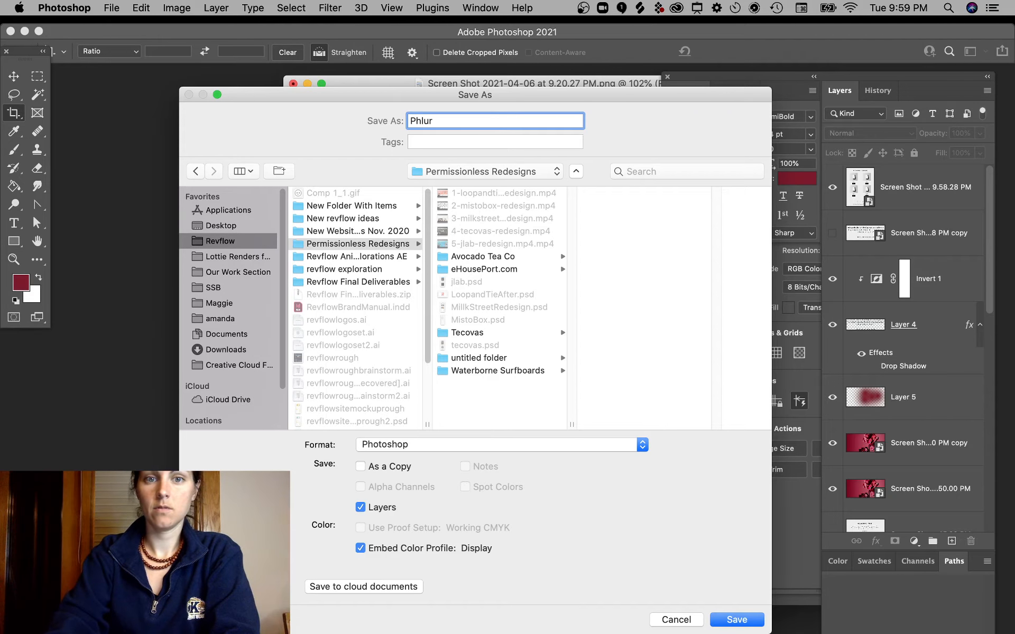
key(Return)
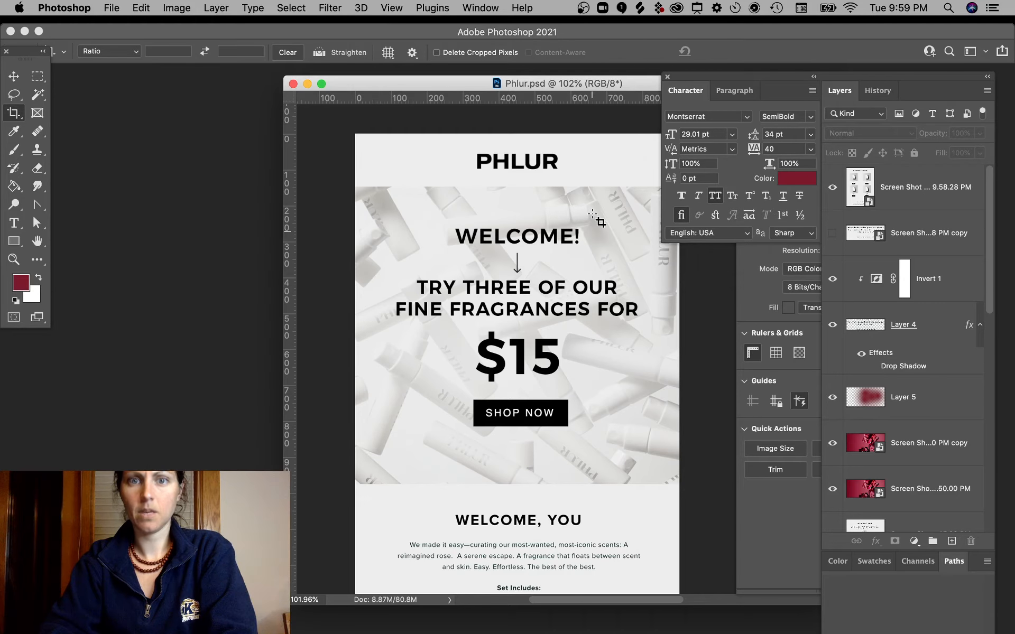
Close the Character and Layers panels and move the Phlur.psd window aside to free up workspace
drag(568, 87, 573, 88)
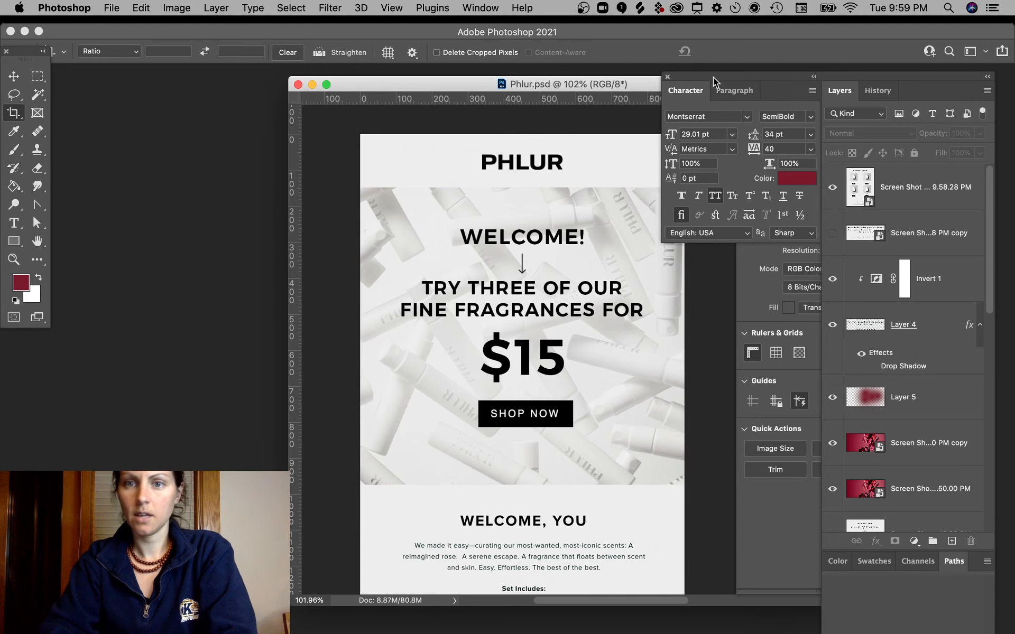
click(667, 78)
click(742, 116)
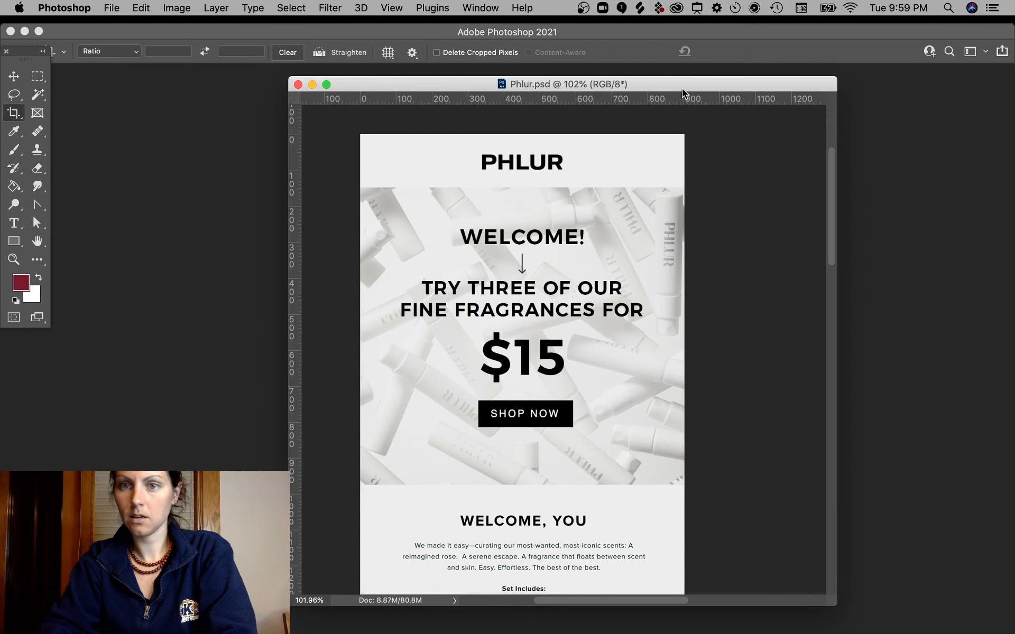
drag(681, 88, 857, 84)
scroll(612, 303, left, 4)
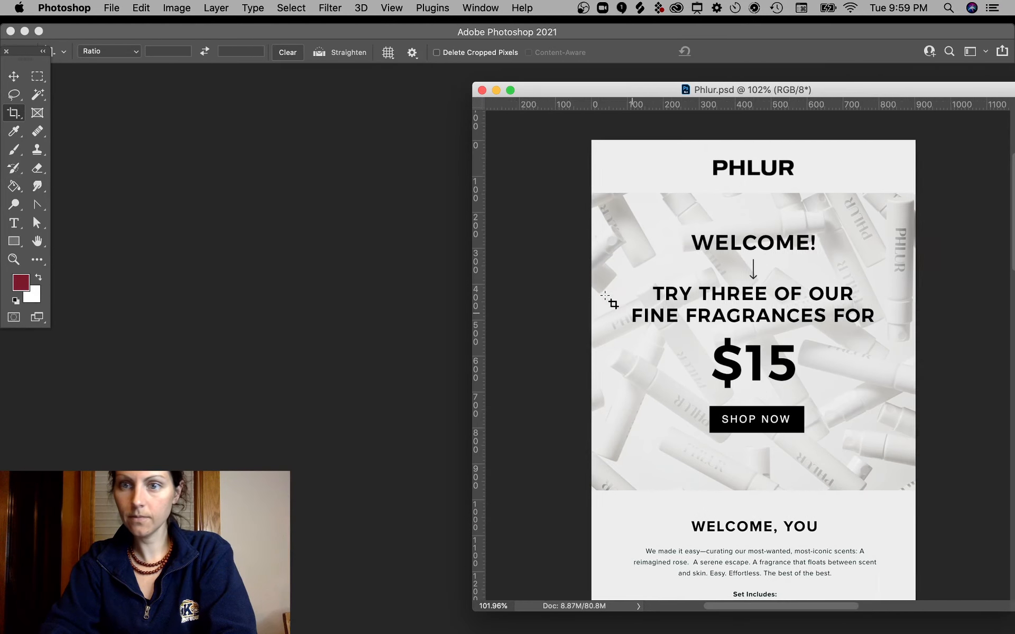
Open the original email screenshot from the desktop in Photoshop
key(F11)
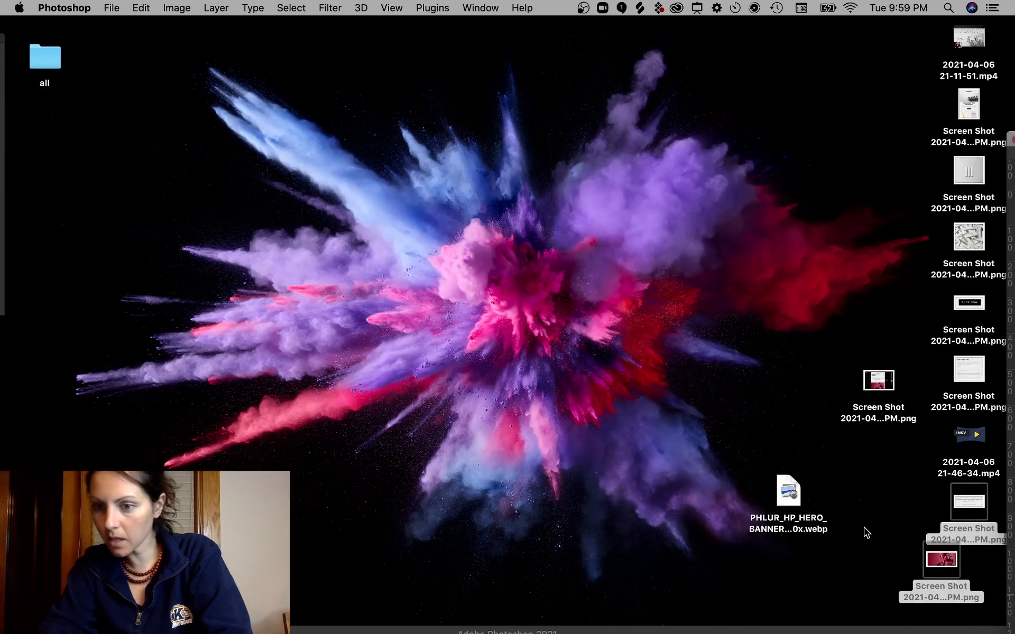
click(864, 528)
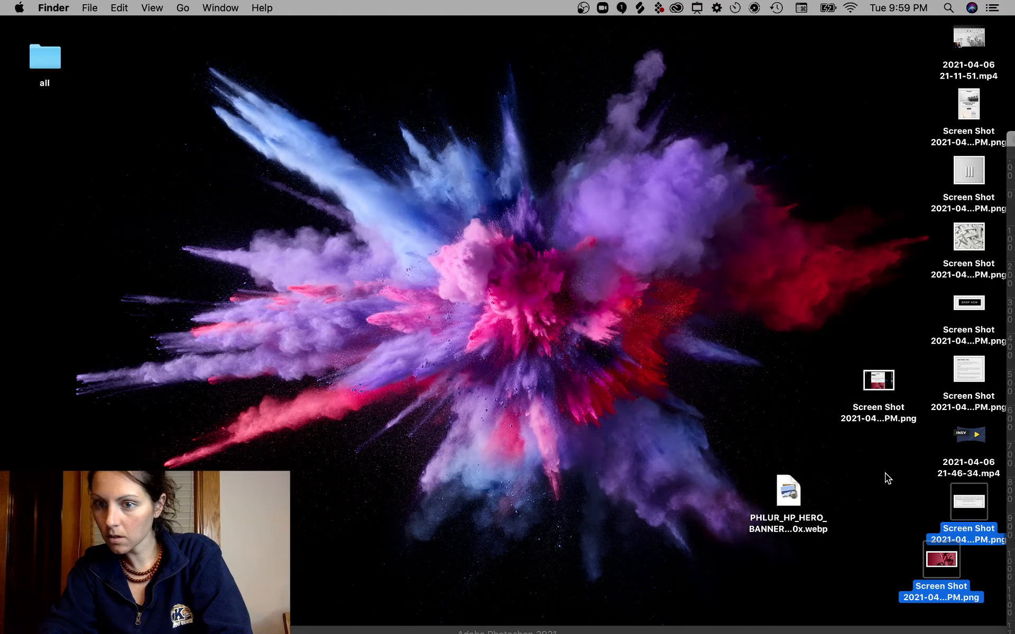
drag(972, 116, 608, 435)
key(F11)
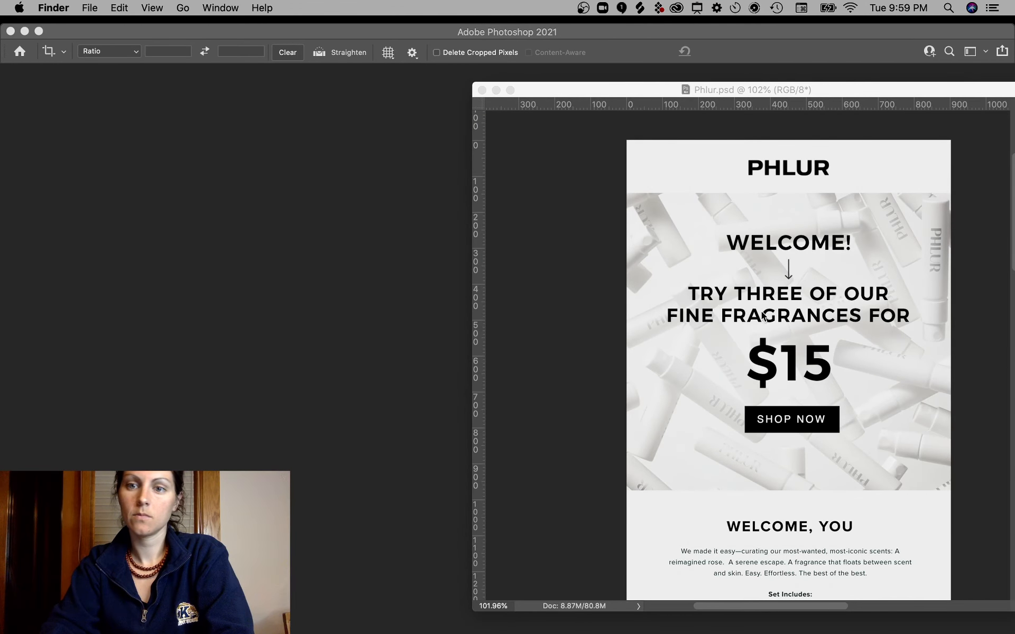
key(F11)
drag(968, 100, 545, 601)
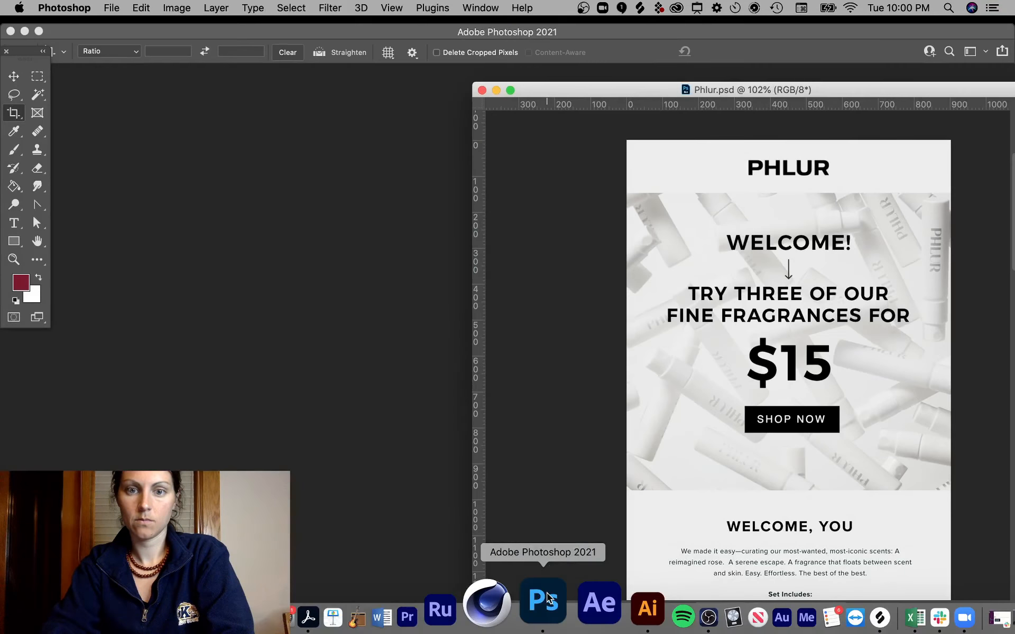
Arrange the original screenshot and Phlur.psd windows side by side for comparison, with the Move tool active
drag(612, 108, 217, 120)
drag(638, 91, 817, 95)
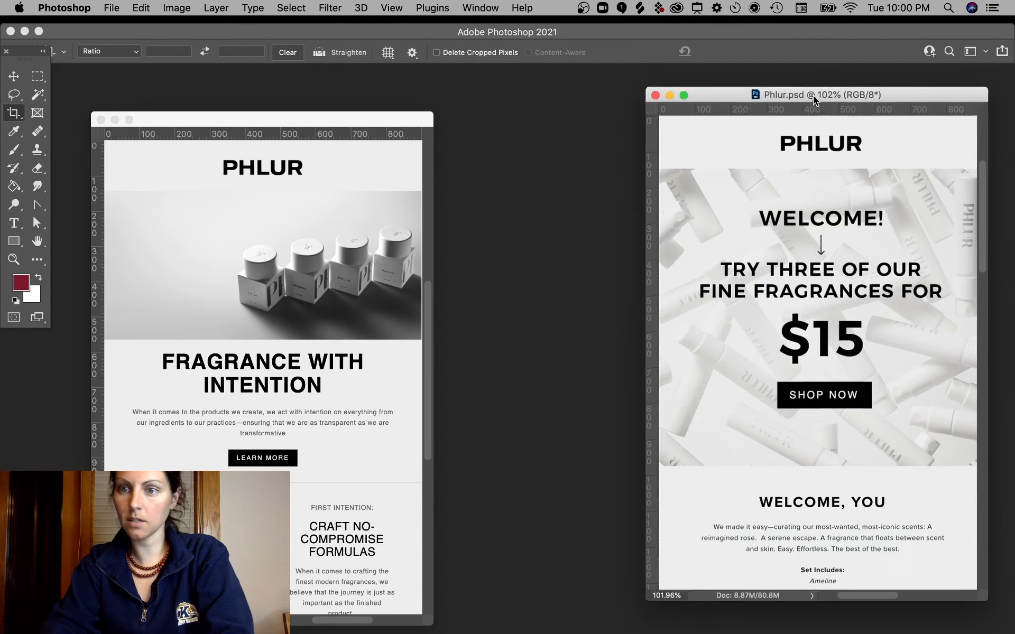
drag(295, 119, 503, 92)
drag(516, 87, 516, 93)
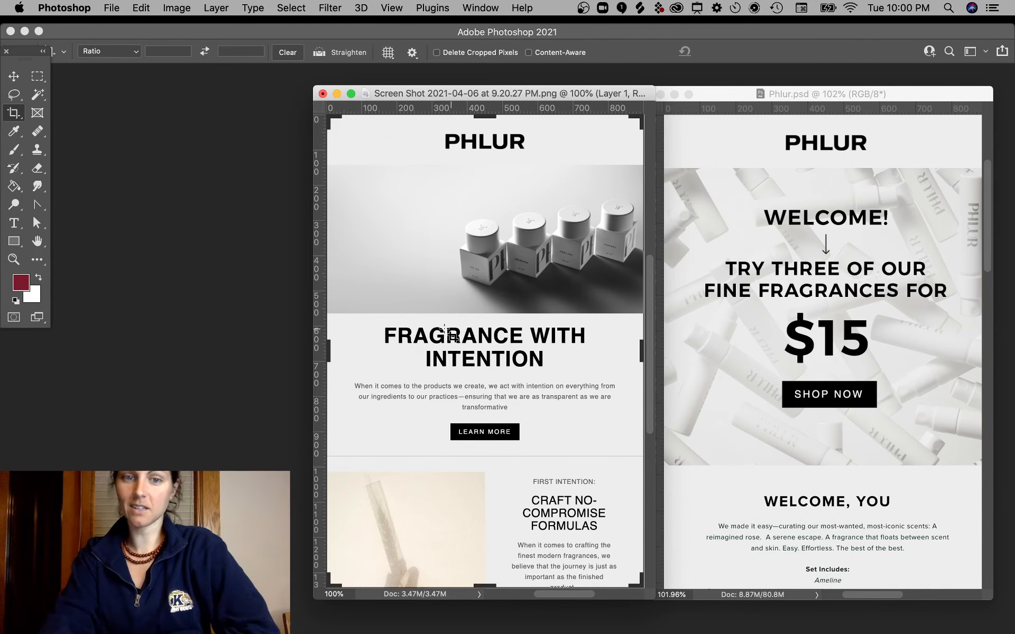
click(14, 76)
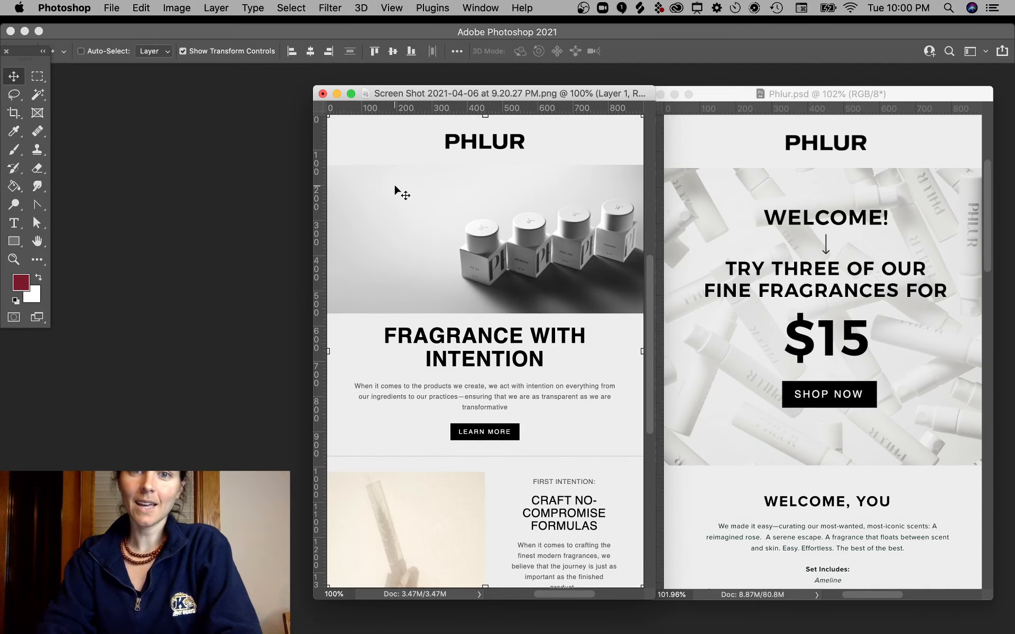
click(693, 147)
click(607, 141)
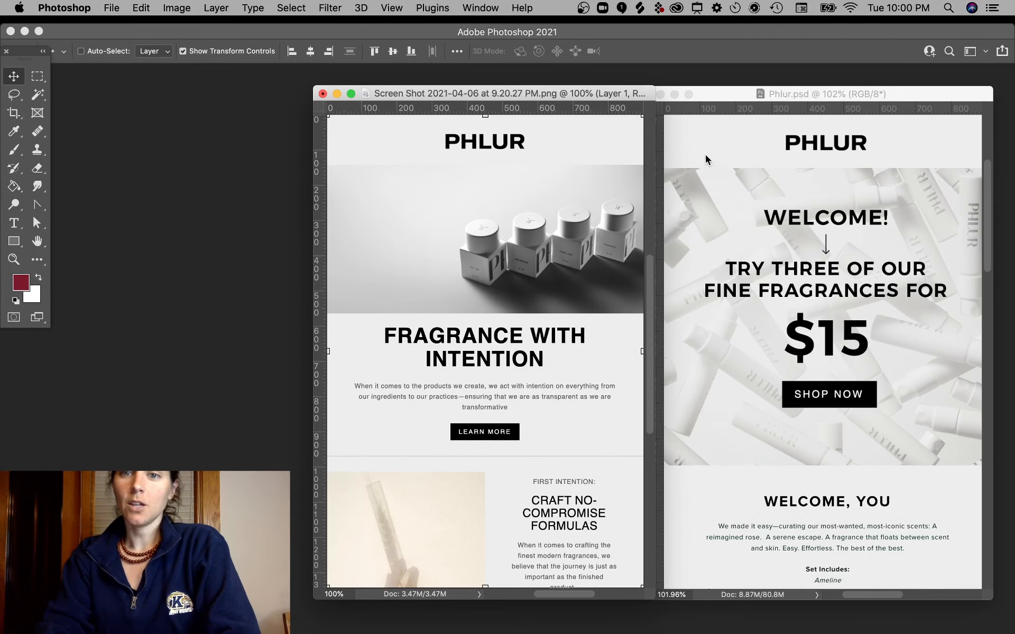
Circle the hero image of the original email with temporary pink on-screen markup and clear it
click(716, 135)
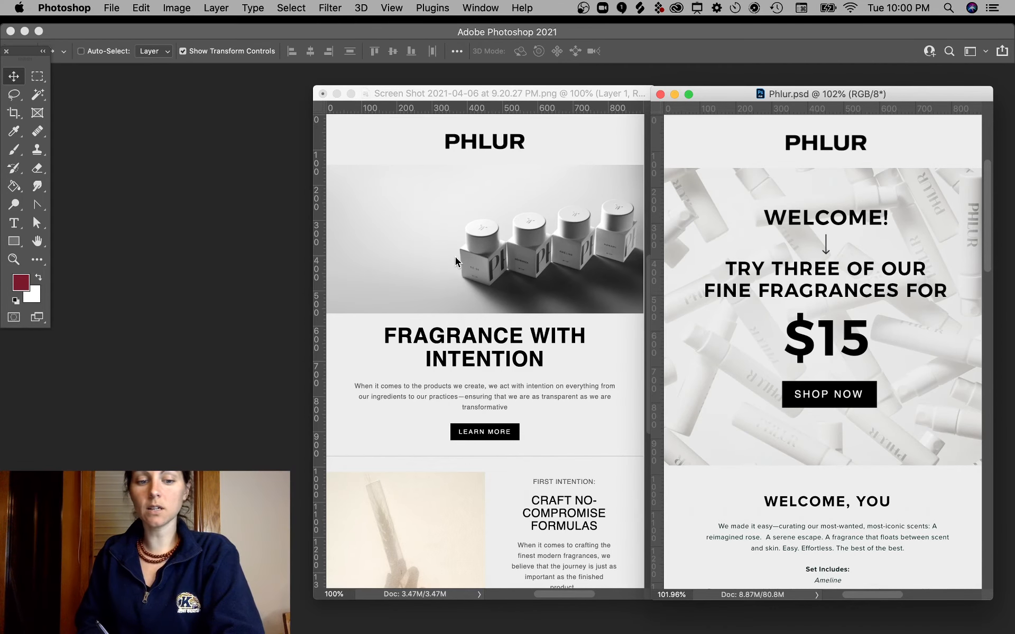
key(ctrl+a)
mouse_move(513, 201)
mouse_down()
mouse_move(494, 192)
mouse_move(431, 225)
mouse_up()
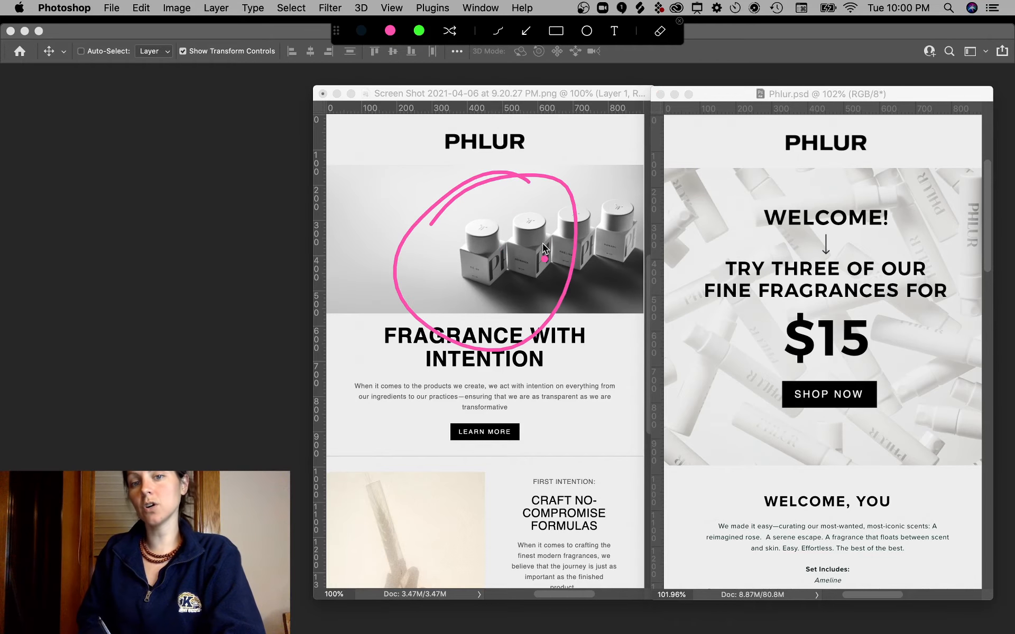
mouse_move(575, 270)
mouse_down()
mouse_move(602, 289)
mouse_move(599, 349)
mouse_up()
key(Escape)
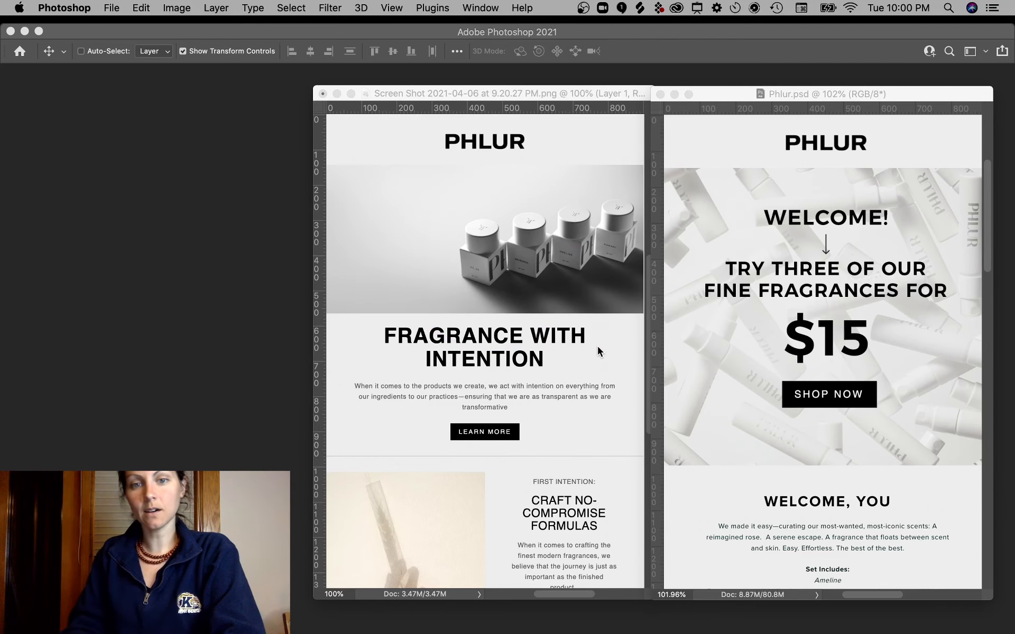
Mark the original email's LEARN MORE button with a temporary pink arrow and question mark, and clear the markup
key(ctrl+a)
mouse_move(418, 433)
mouse_down()
mouse_move(448, 435)
mouse_move(436, 450)
mouse_up()
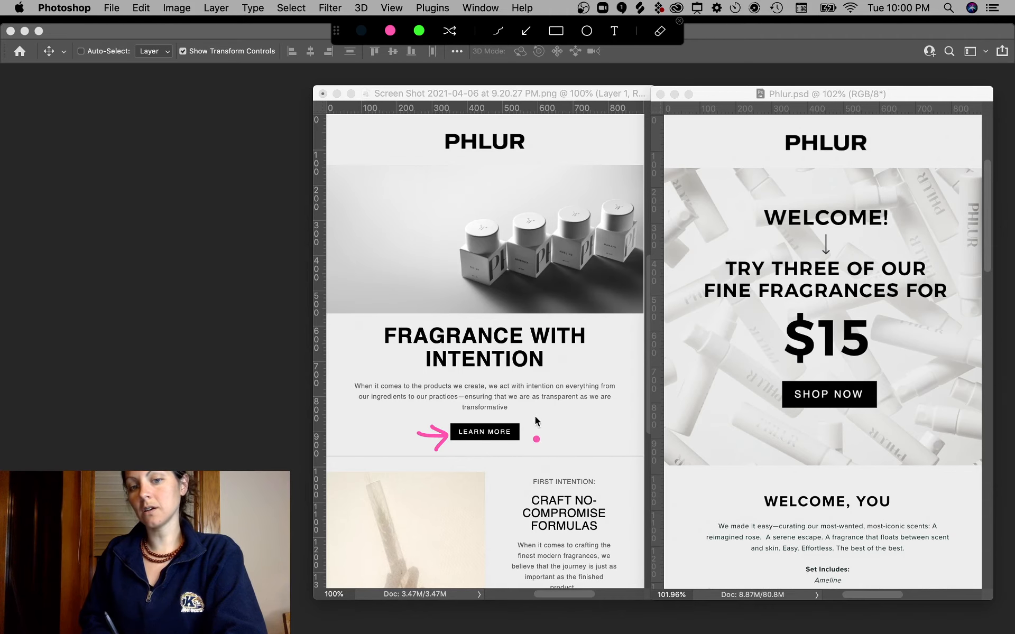
drag(532, 406, 538, 424)
click(541, 440)
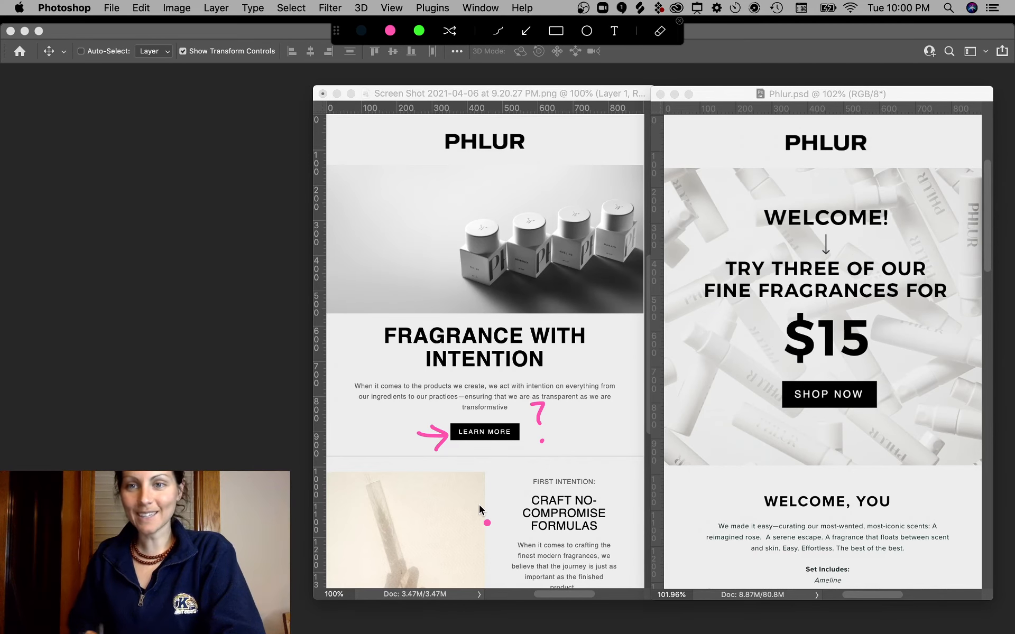
key(Escape)
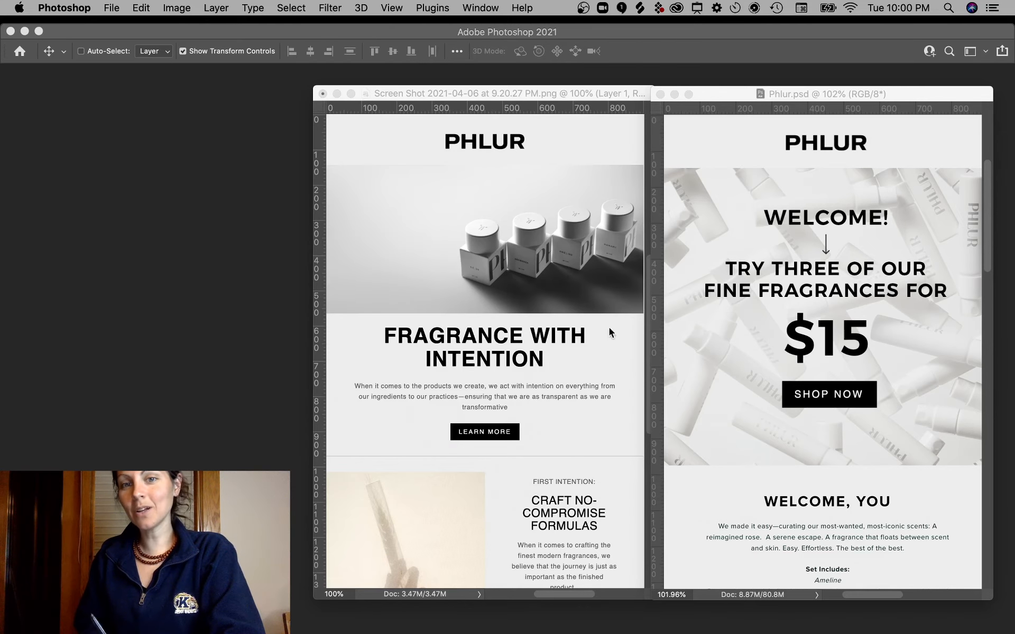
Outline the redesign's hero section from the welcome headline to SHOP NOW with temporary pink markup and clear it
click(732, 91)
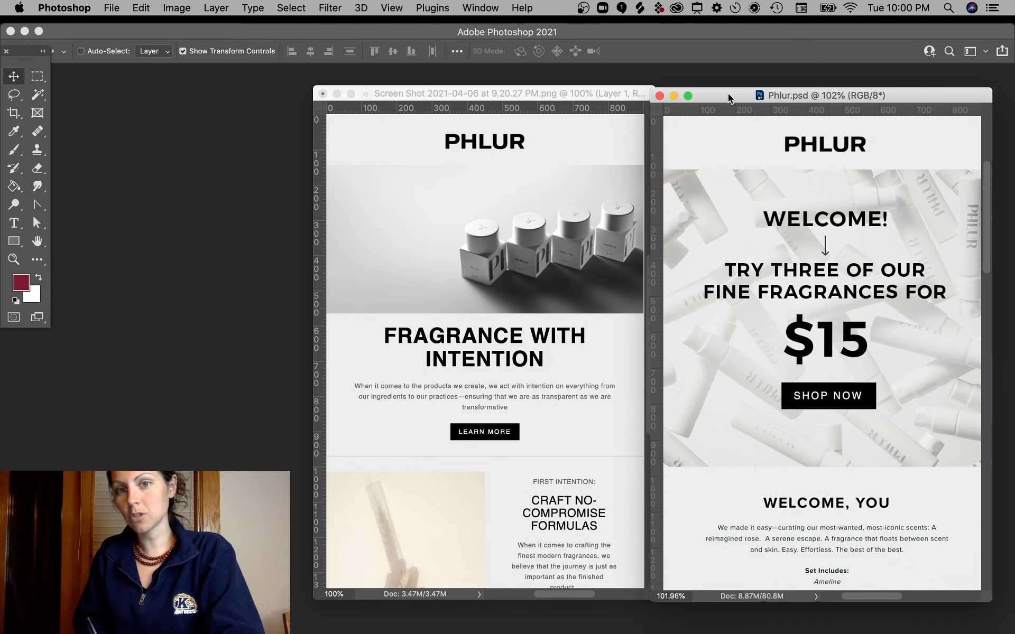
drag(727, 93, 729, 91)
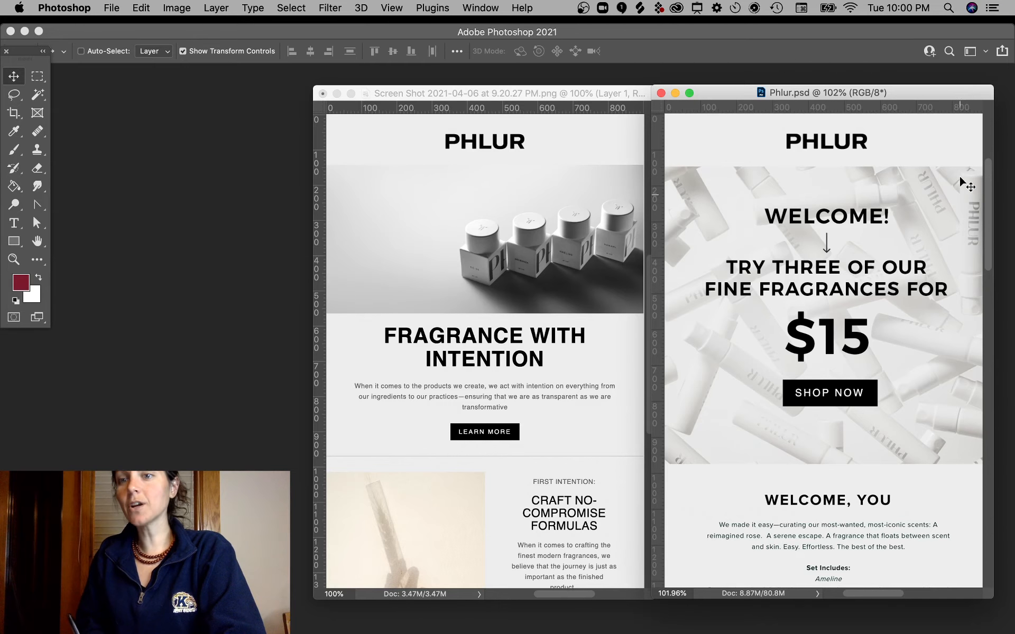
key(ctrl+shift+a)
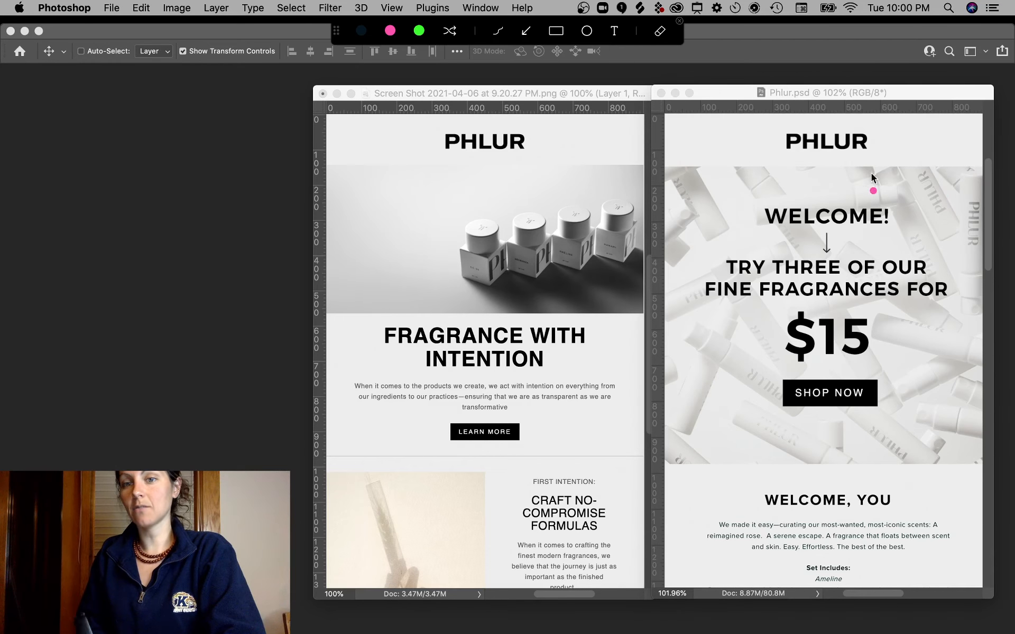
mouse_move(938, 184)
mouse_down()
mouse_move(708, 183)
mouse_move(716, 465)
mouse_move(954, 207)
mouse_move(925, 381)
mouse_up()
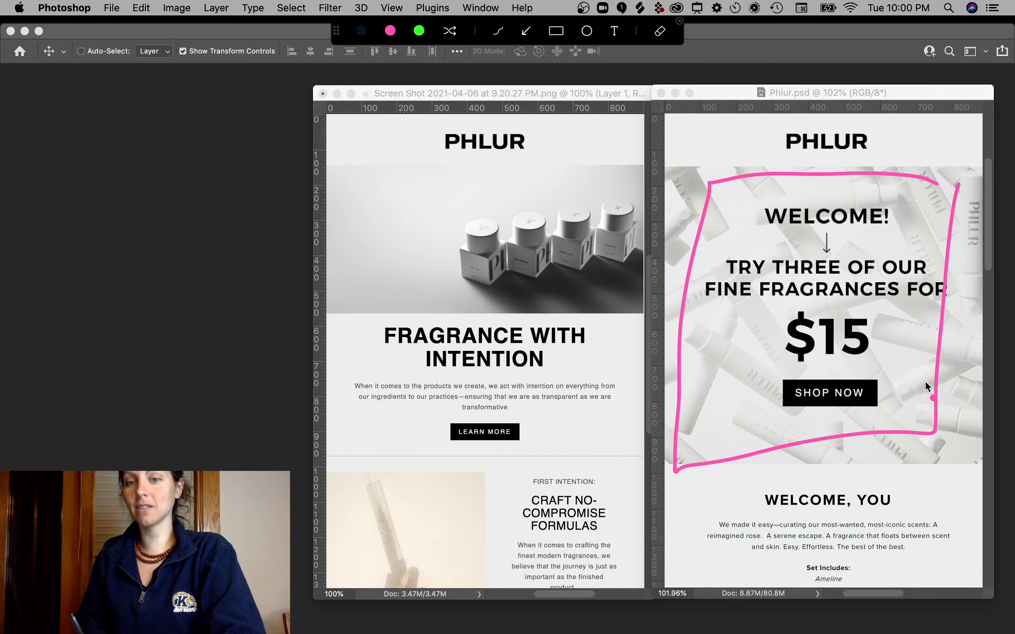
key(ctrl+shift+a)
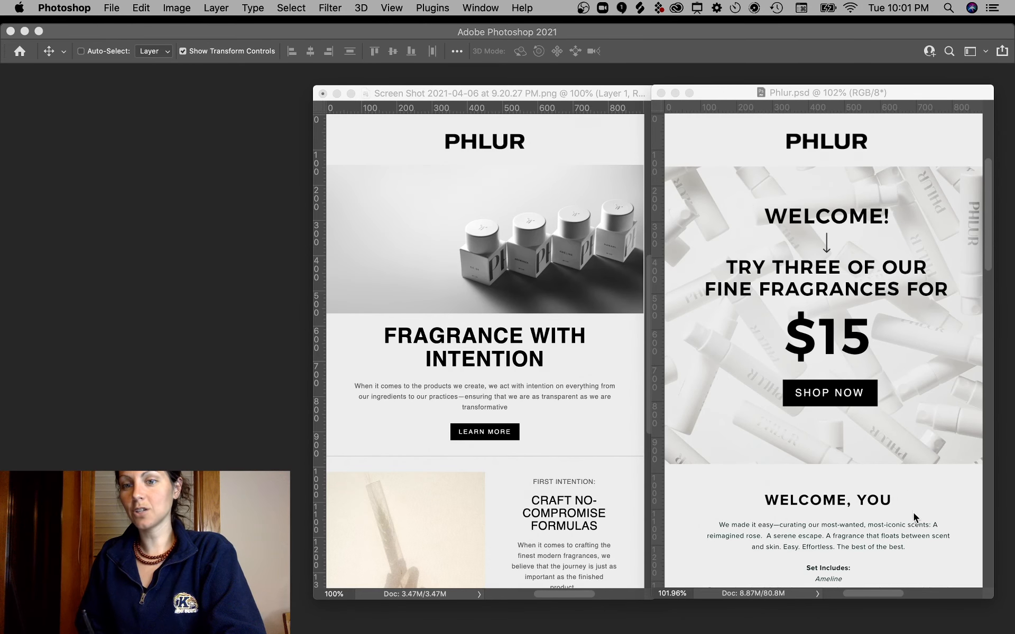
Enlarge the Phlur.psd window slightly so the full width of the redesign fits beside the original email
scroll(912, 502, down, 3)
scroll(912, 491, up, 5)
scroll(911, 476, left, 2)
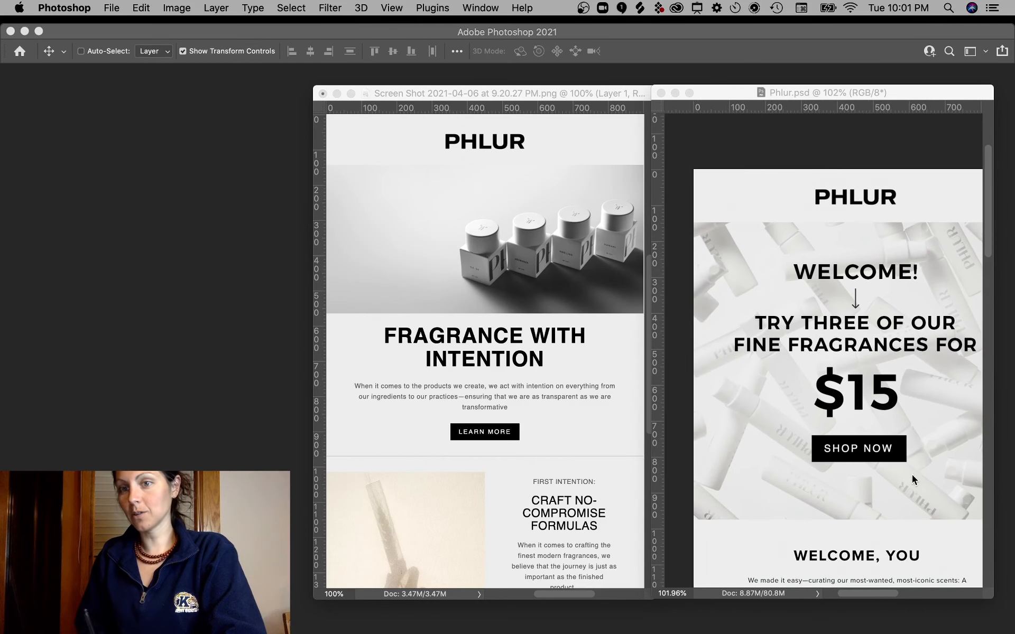
scroll(912, 477, down, 5)
scroll(912, 478, right, 3)
scroll(905, 454, up, 2)
scroll(905, 454, left, 2)
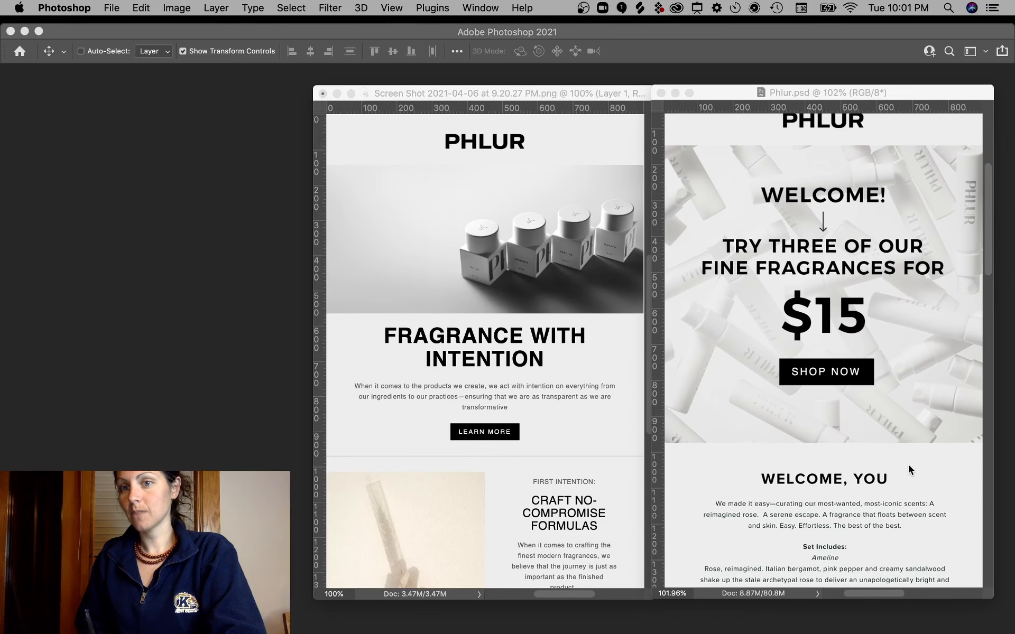
scroll(909, 469, up, 2)
scroll(909, 469, left, 1)
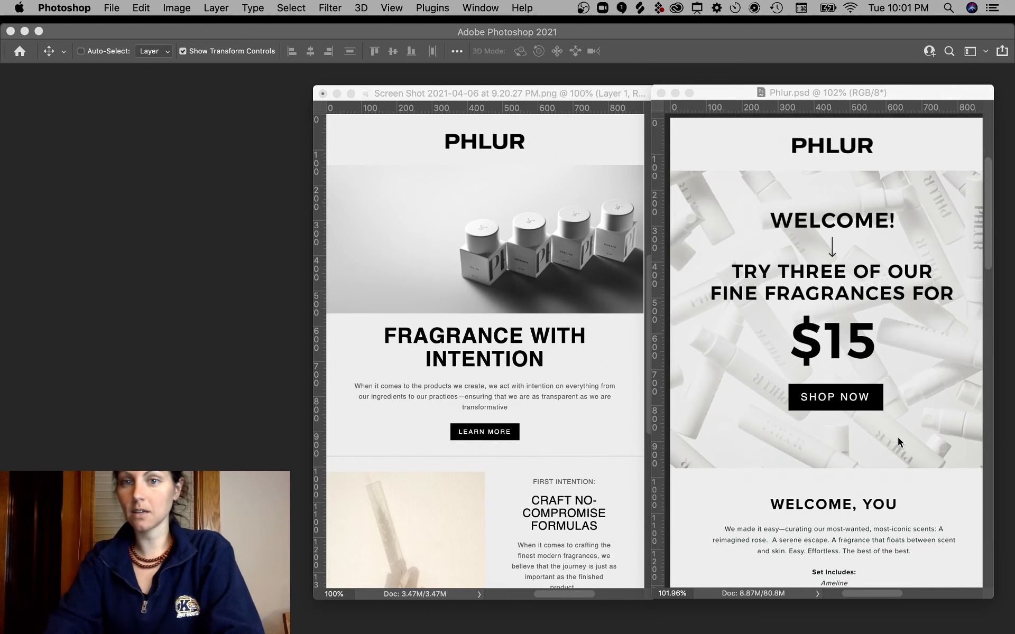
scroll(898, 441, right, 1)
click(957, 90)
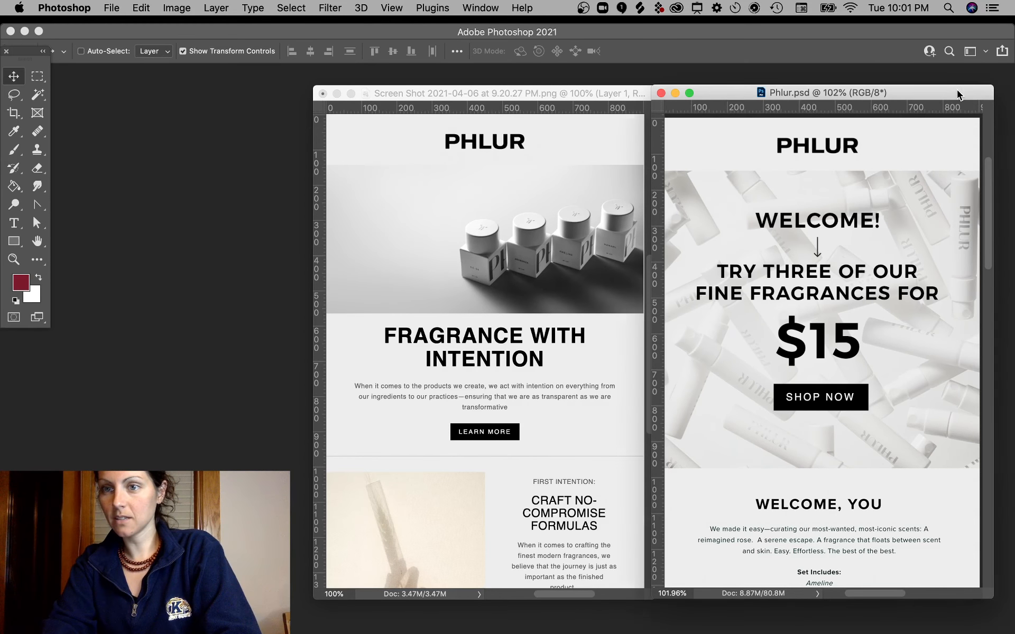
drag(991, 91, 997, 87)
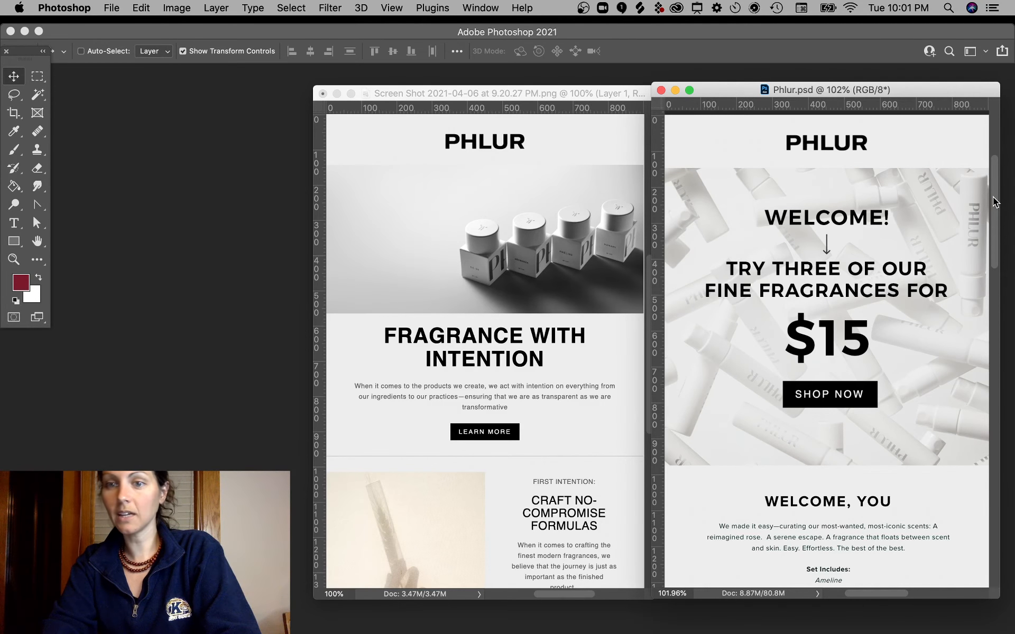
Review the redesign from the hero through the quote banner to the footer, briefly marking up the MOST-LOVED FRAGRANCES products
drag(993, 198, 997, 241)
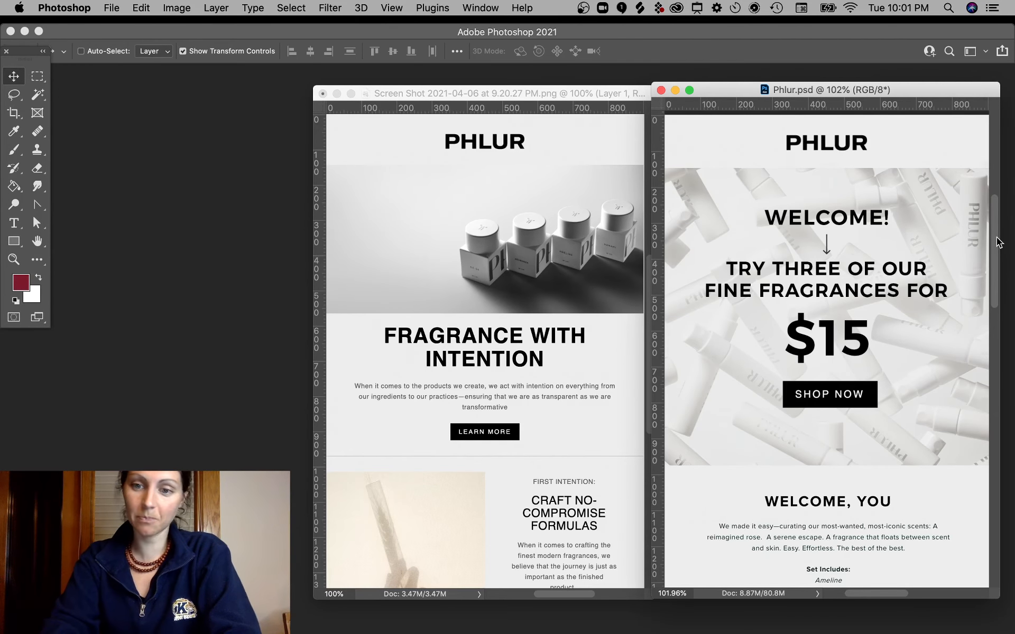
drag(998, 242, 999, 306)
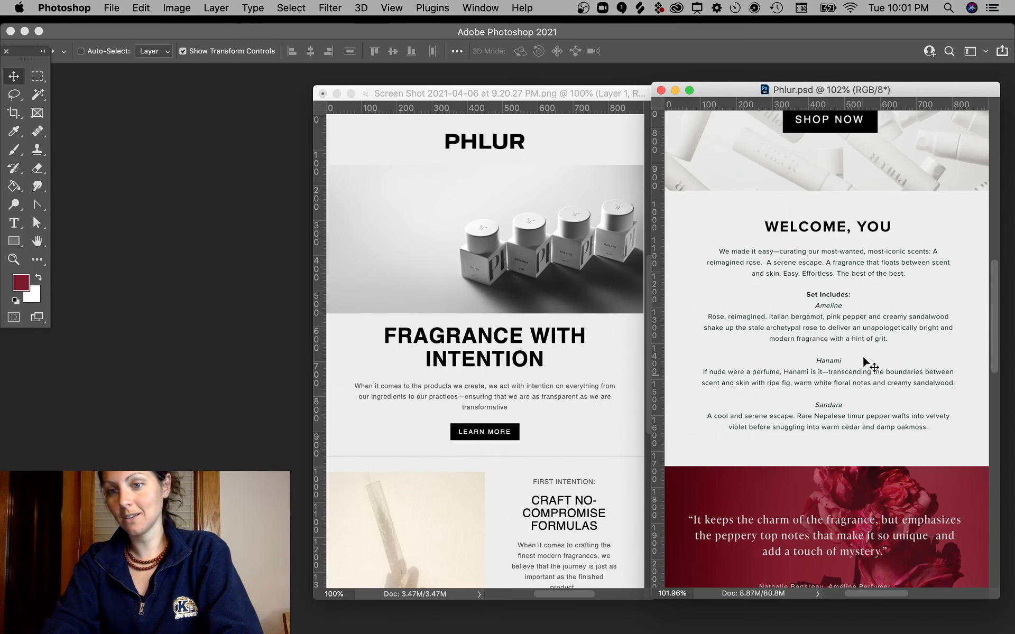
drag(995, 304, 1000, 372)
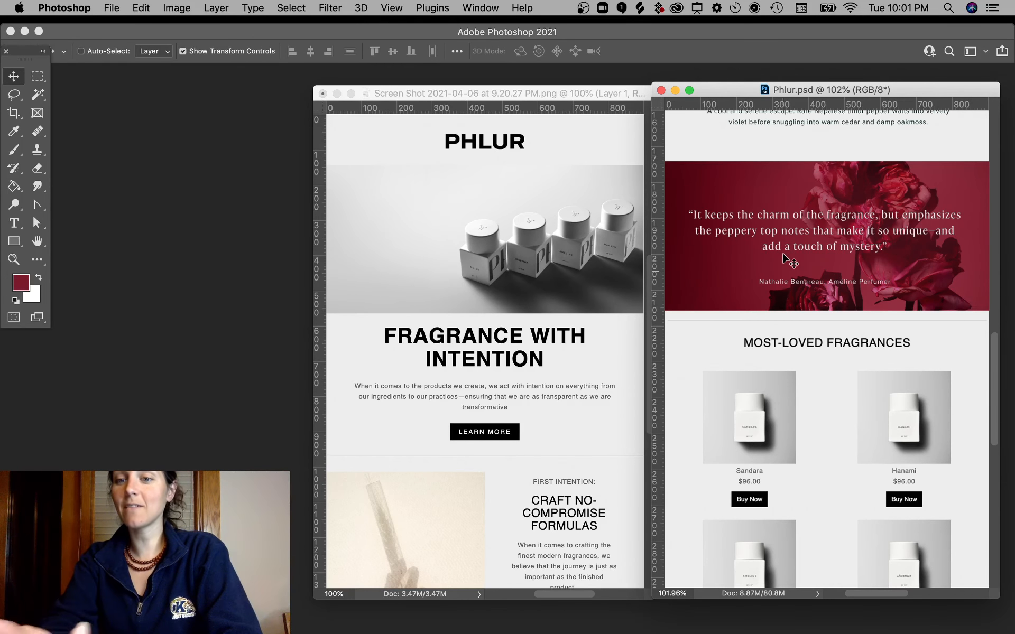
scroll(866, 401, down, 5)
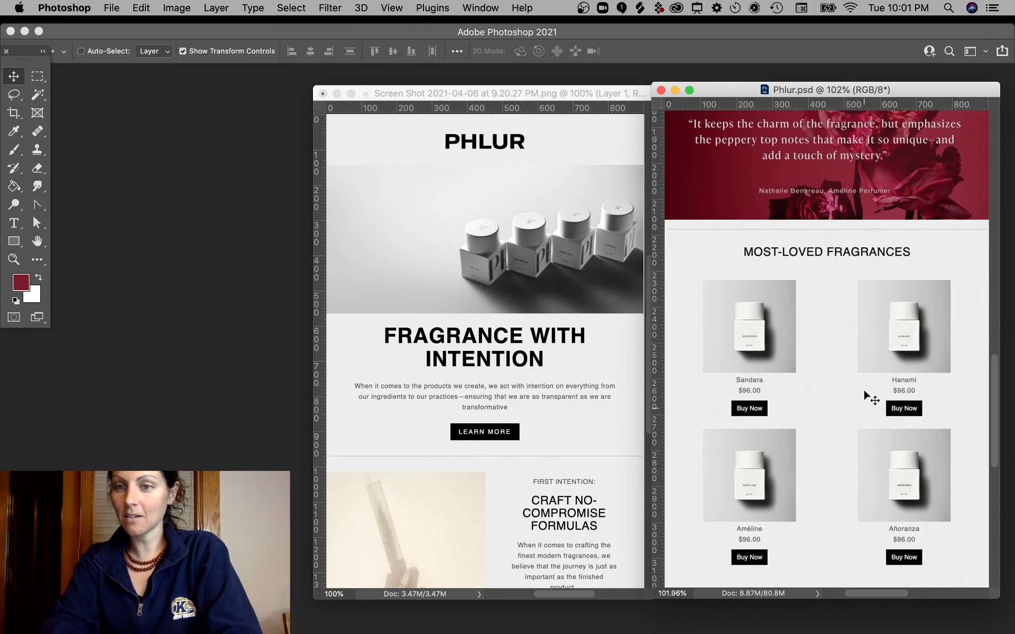
scroll(833, 460, down, 5)
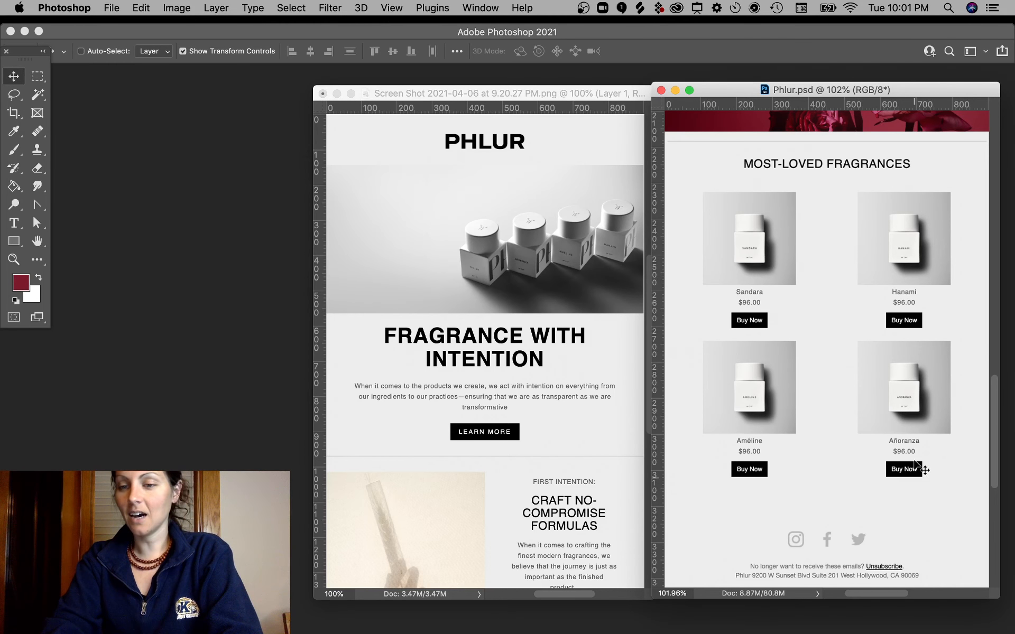
key(ctrl+alt+a)
drag(907, 290, 859, 292)
key(Escape)
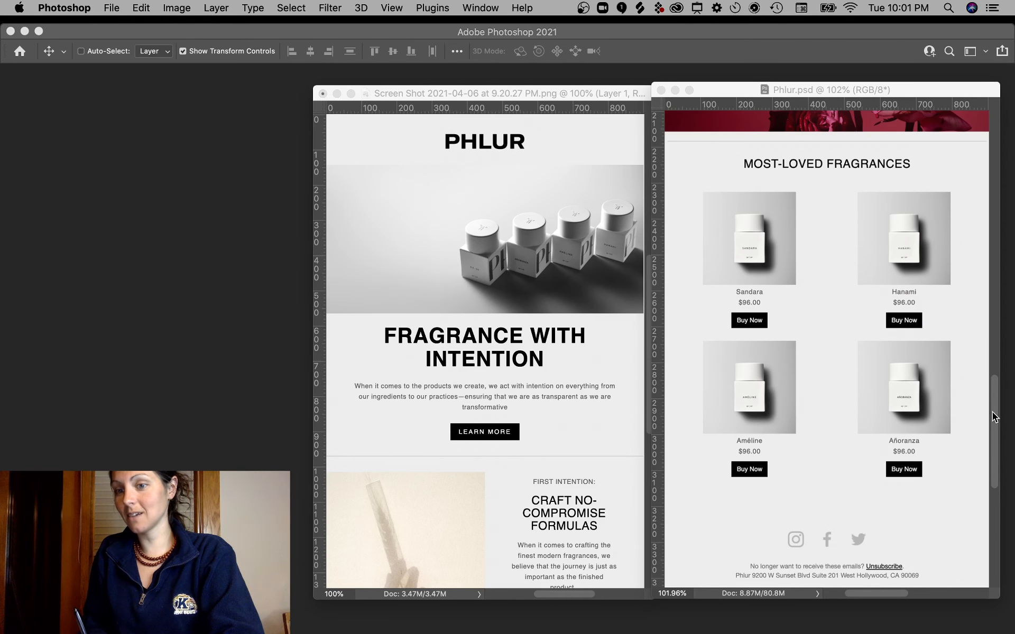
Highlight the hero's $15 offer and headline with temporary pink markup, clear it, and look over the redesign down to the footer
drag(993, 412, 1003, 225)
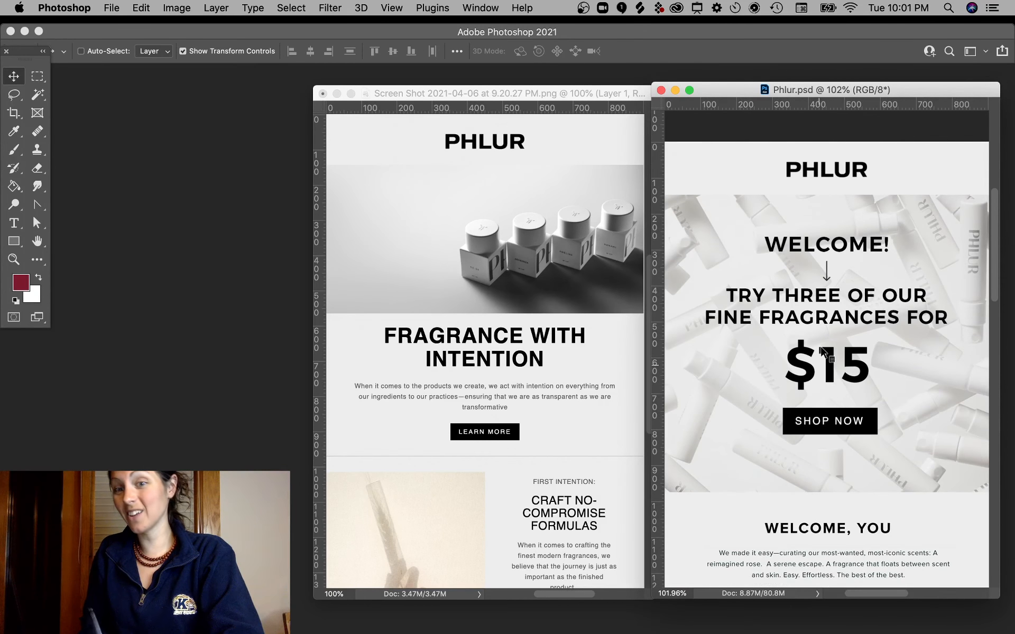
key(ctrl+alt+a)
mouse_move(901, 325)
mouse_down()
mouse_move(782, 344)
mouse_move(875, 335)
mouse_up()
drag(699, 310, 778, 304)
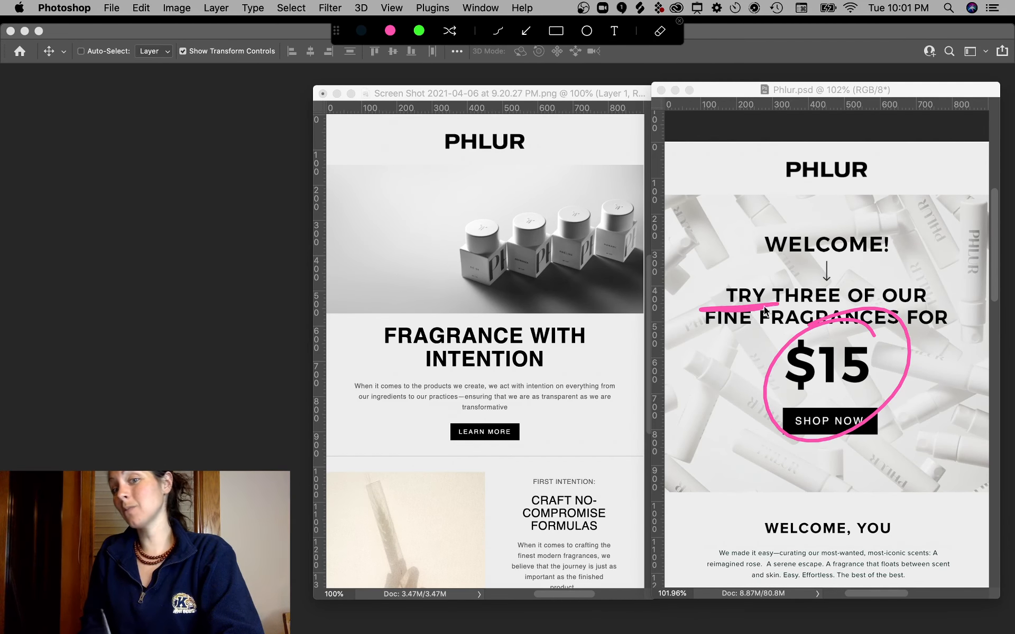
key(Escape)
drag(999, 220, 991, 457)
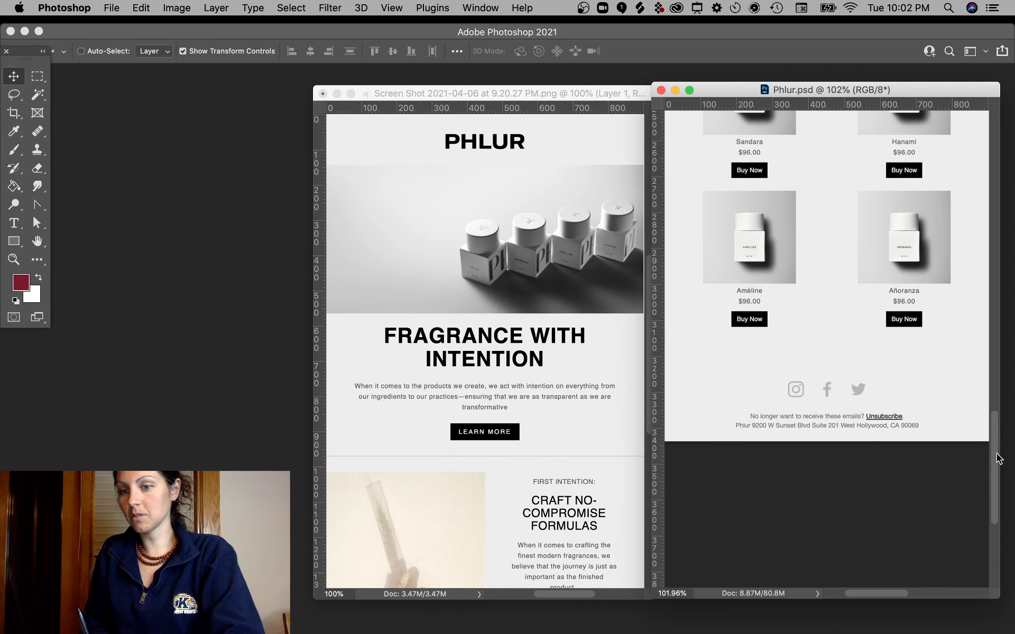
drag(997, 446, 1005, 242)
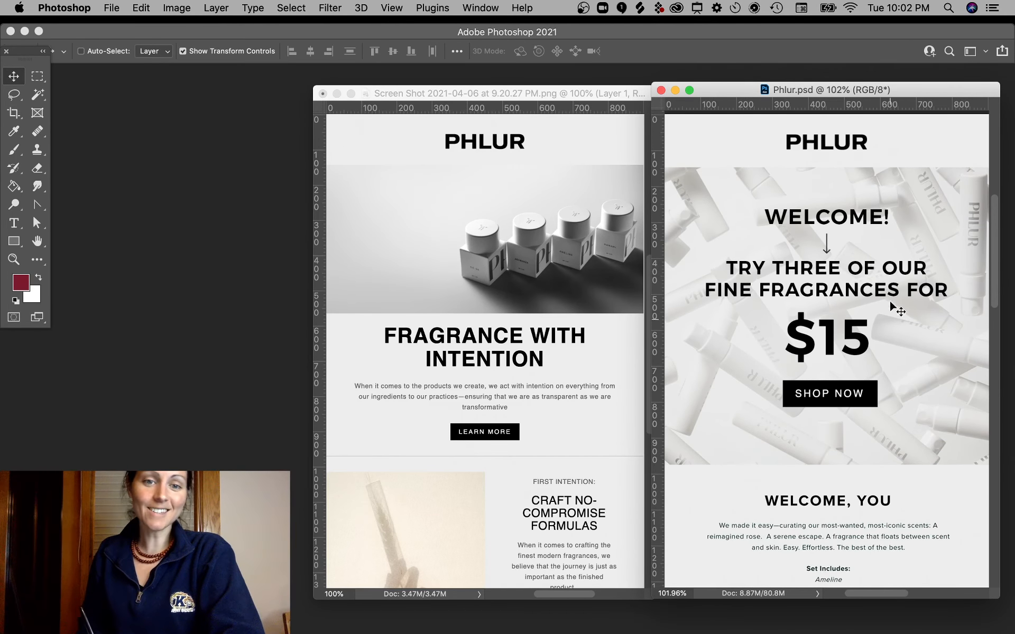